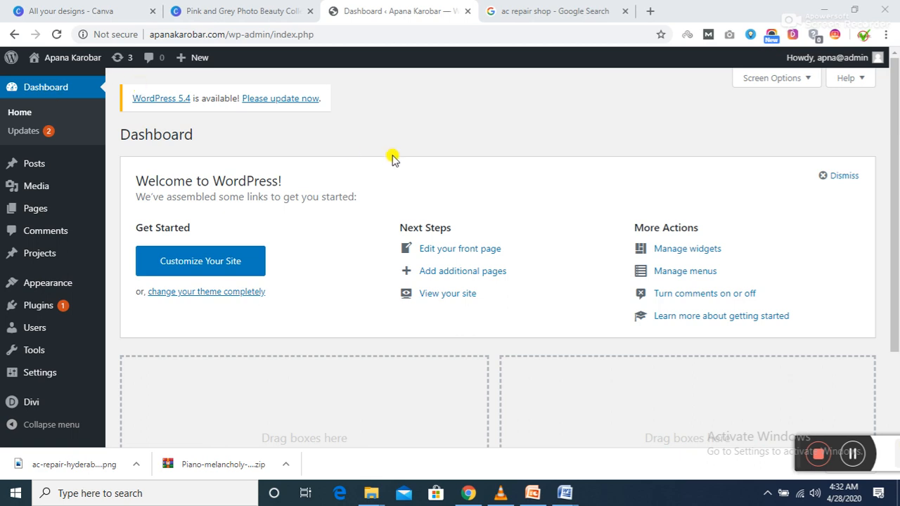
Open the editor for a new blog post and place the cursor in its empty body.
mouse_move(46, 163)
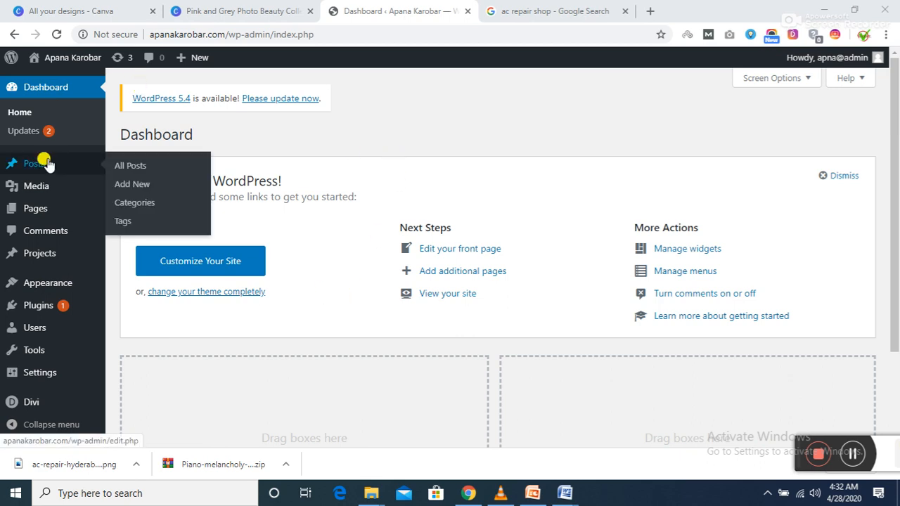
mouse_move(10, 217)
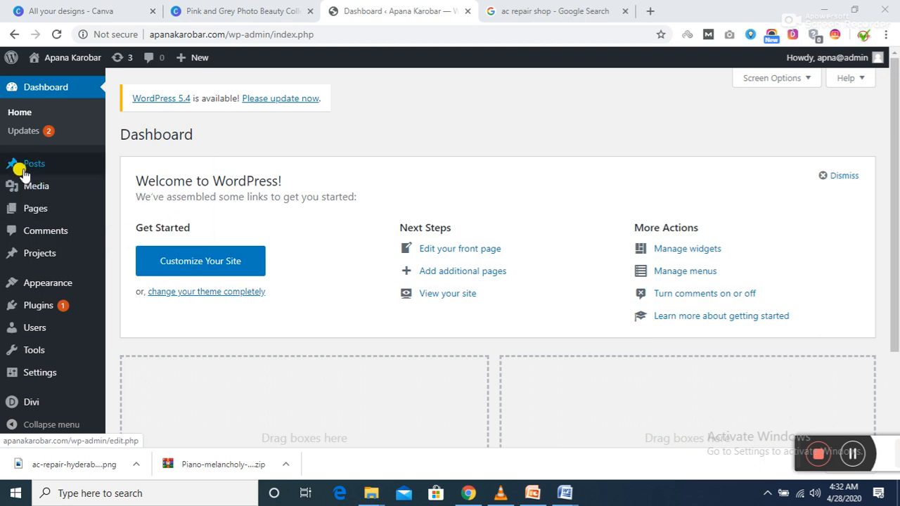
mouse_move(23, 172)
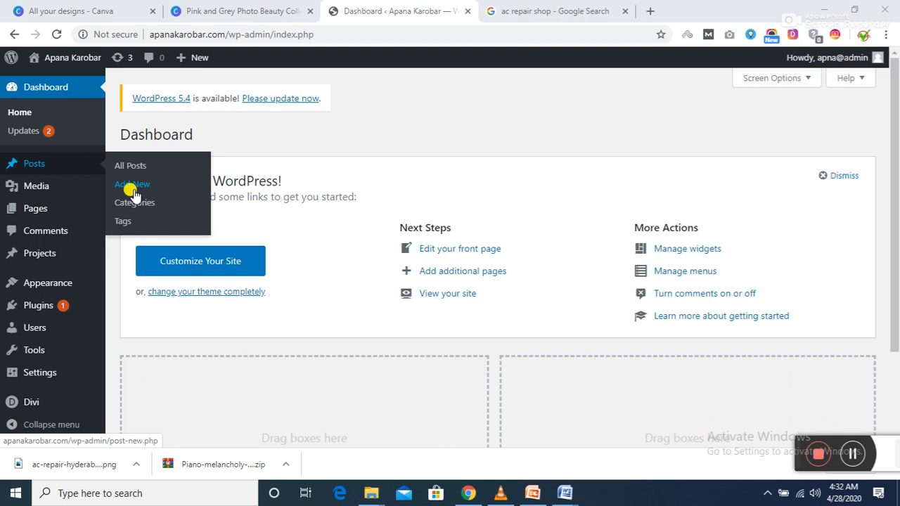
left_click(133, 186)
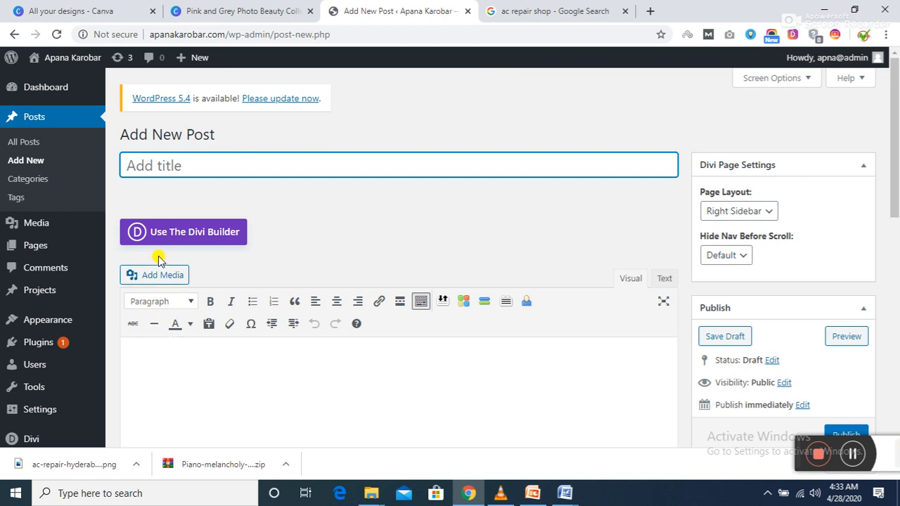
left_click(201, 361)
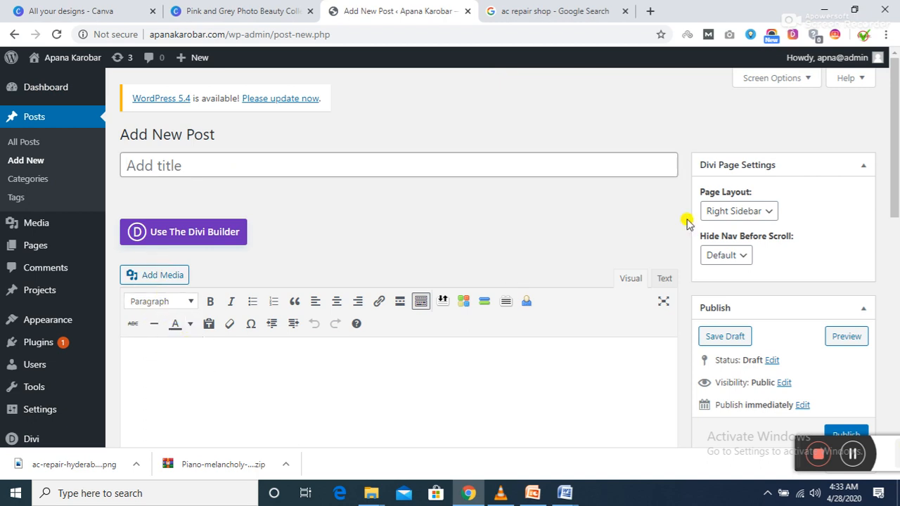
mouse_move(892, 137)
left_mouse_down()
mouse_move(897, 299)
mouse_move(896, 151)
left_mouse_up()
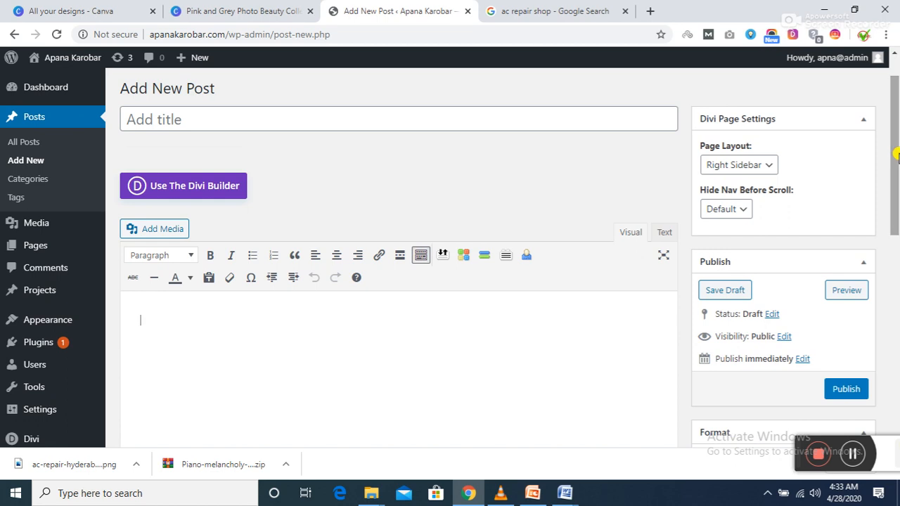
Copy the heading "AC REPAIRING SERVICES IN GURUGRAM" from the Word document and paste it as the post title.
left_click(180, 116)
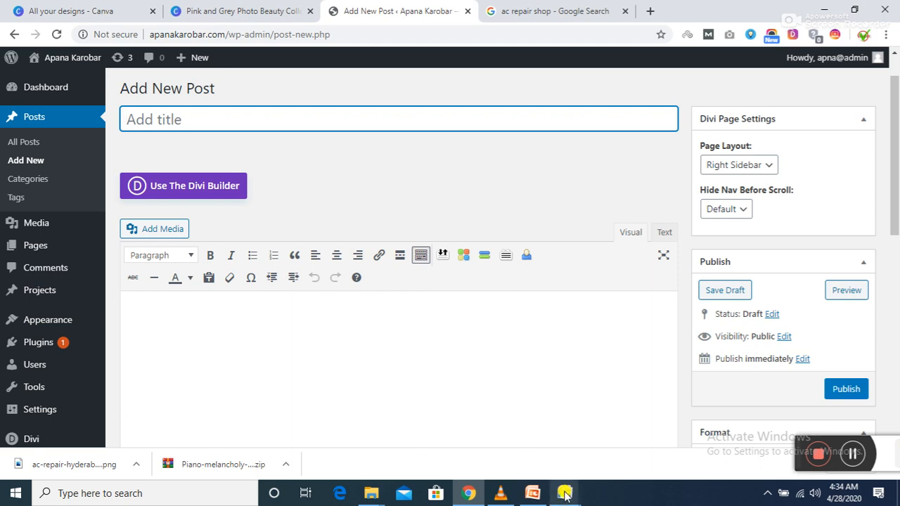
left_click(565, 494)
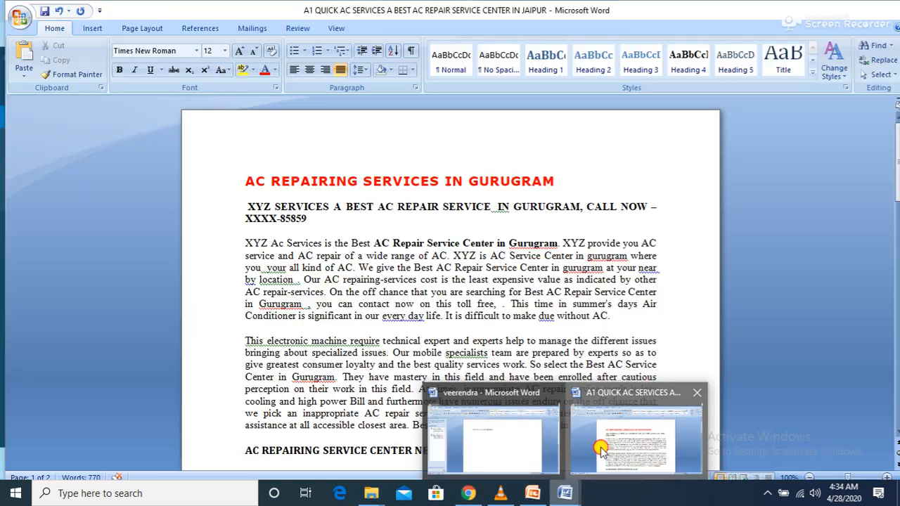
left_click(596, 447)
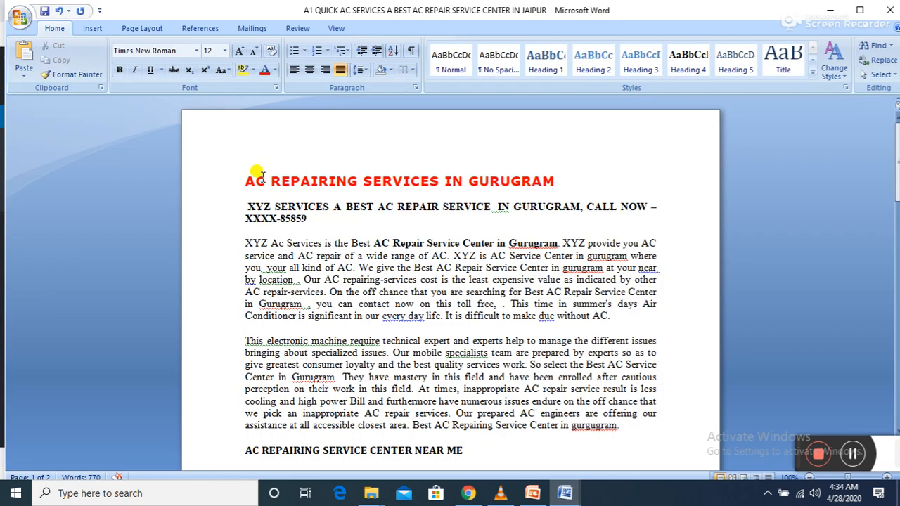
left_click(225, 187)
key("ctrl+c")
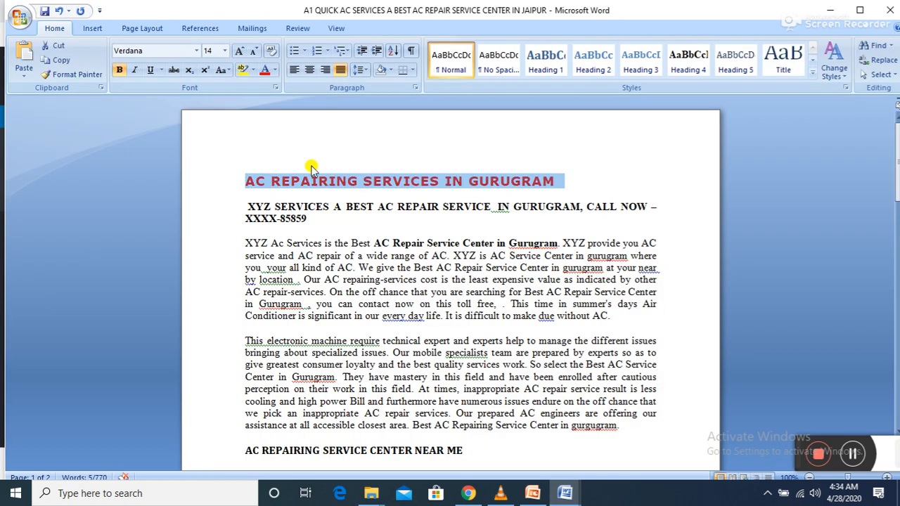
left_click(830, 10)
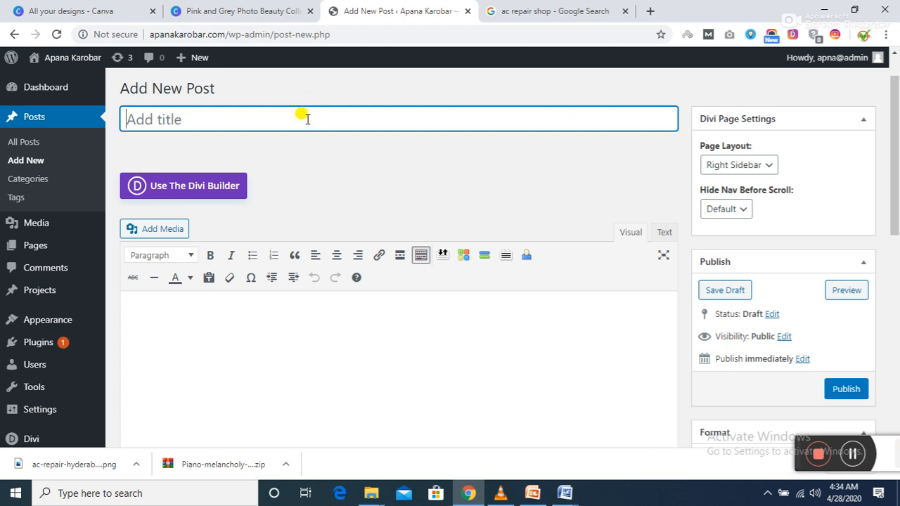
key("ctrl+v")
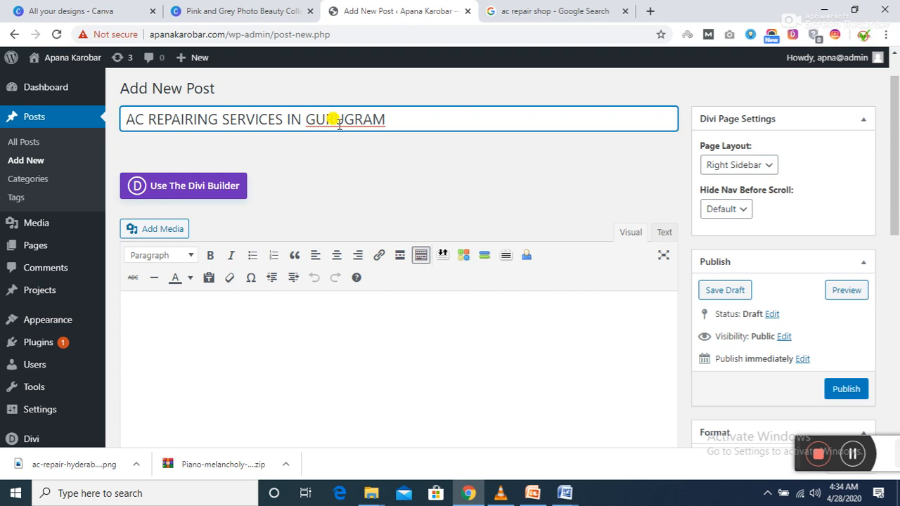
Try inserting "manesar" before GURUGRAM in the post title, and remove the inserted text.
left_click_drag(303, 118, 382, 118)
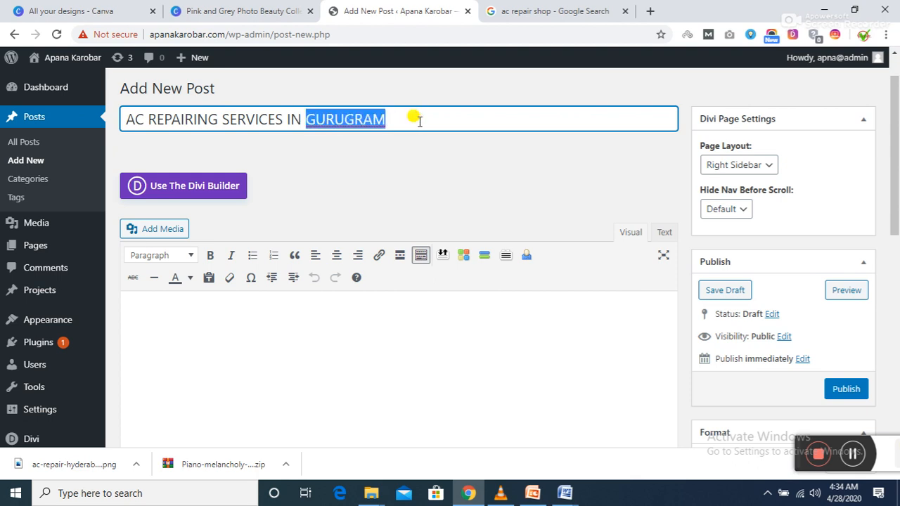
left_click(318, 120)
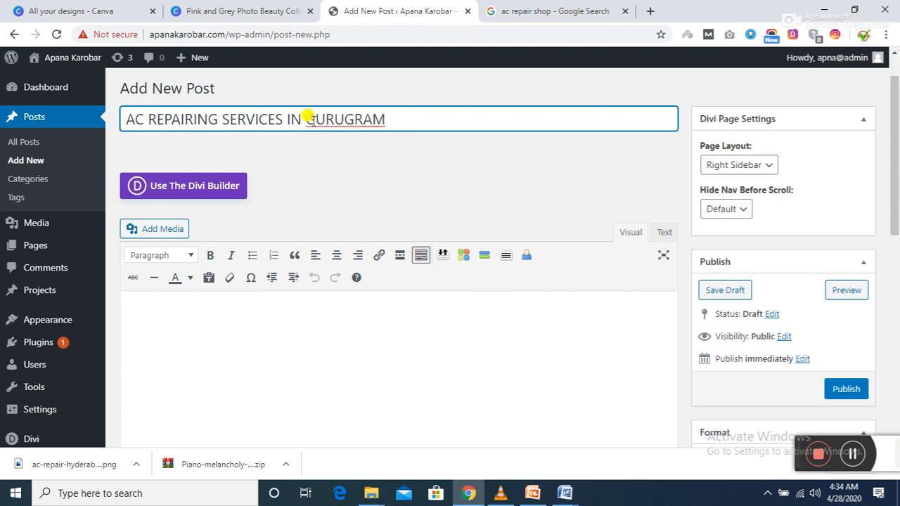
left_click_drag(305, 116, 392, 115)
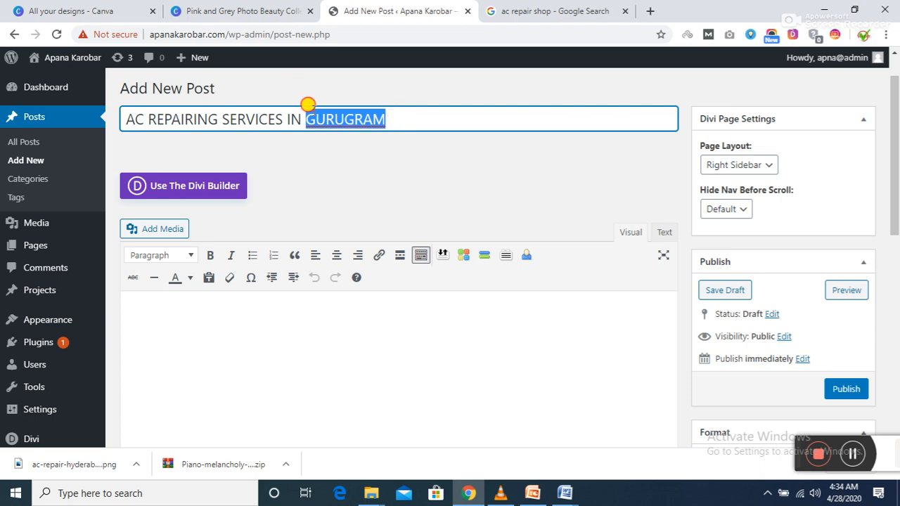
left_click(314, 116)
left_click(305, 117)
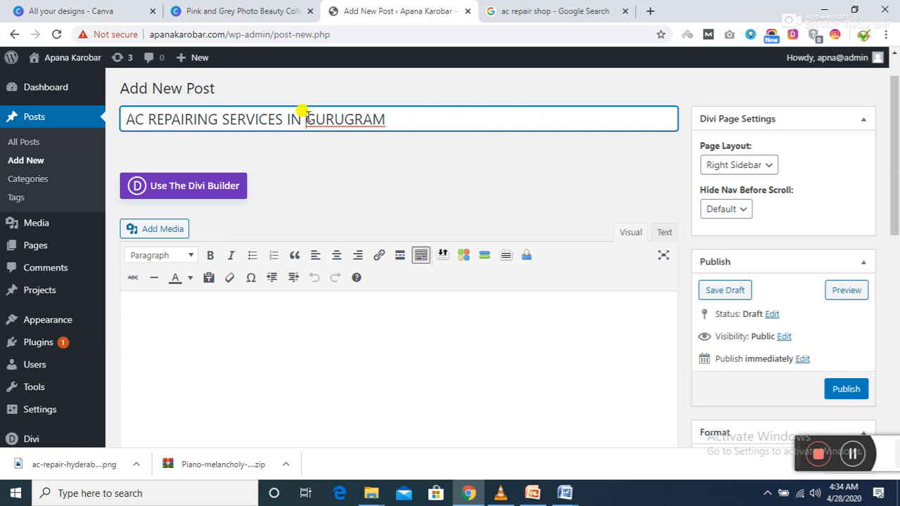
type("manesar")
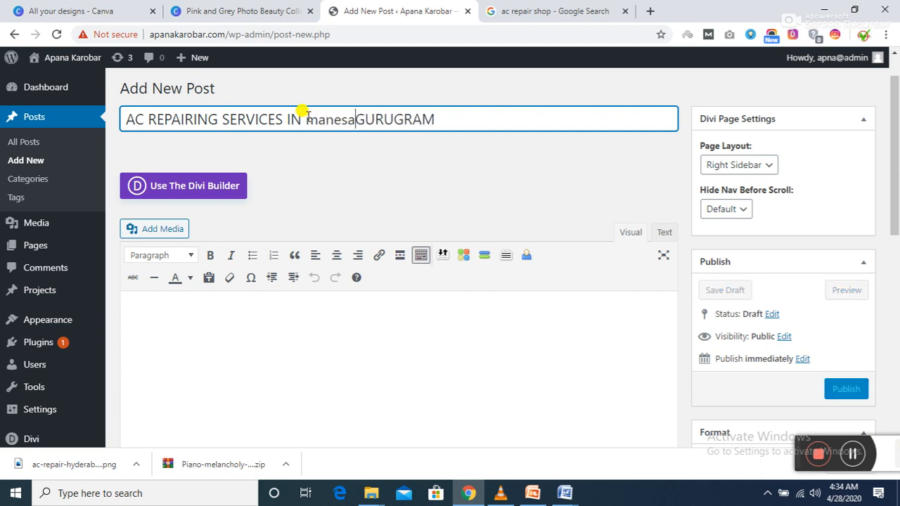
key("BackSpace")
key("BackSpace")
key("BackSpace")
key("BackSpace")
key("BackSpace")
key("BackSpace")
key("BackSpace")
key("BackSpace")
key("BackSpace")
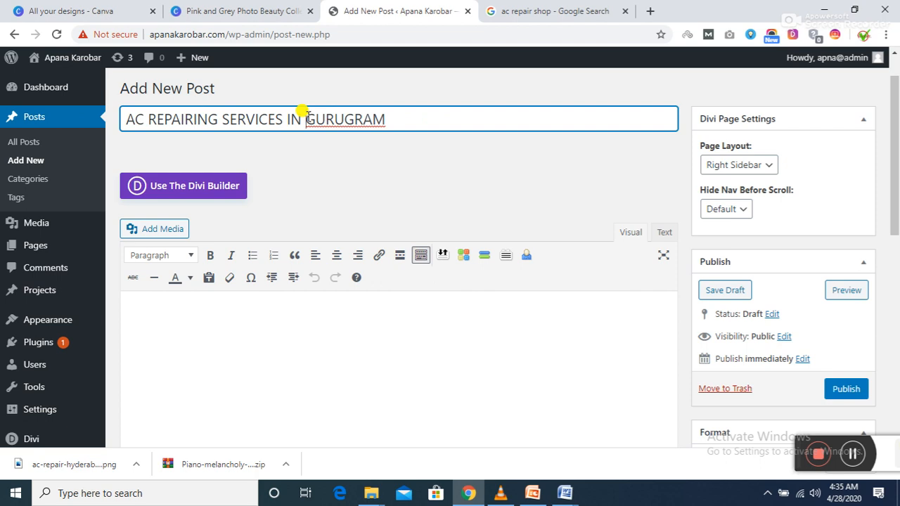
Copy all the text below the red heading in the Word document and paste it into the post body.
left_click(290, 308)
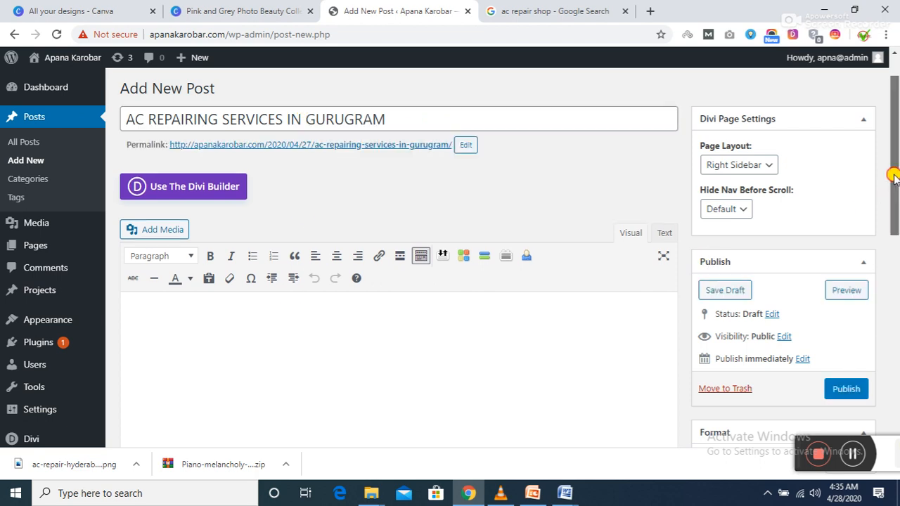
scroll(893, 176, "down", 2)
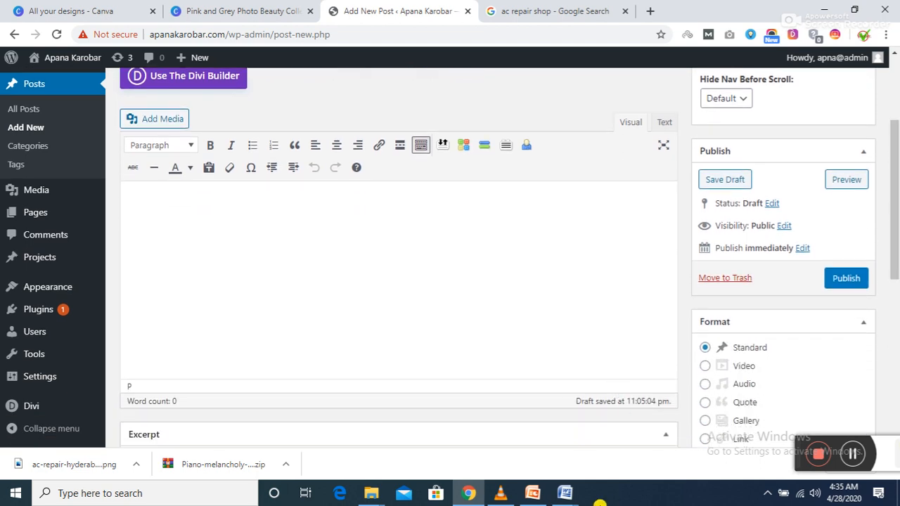
mouse_move(568, 496)
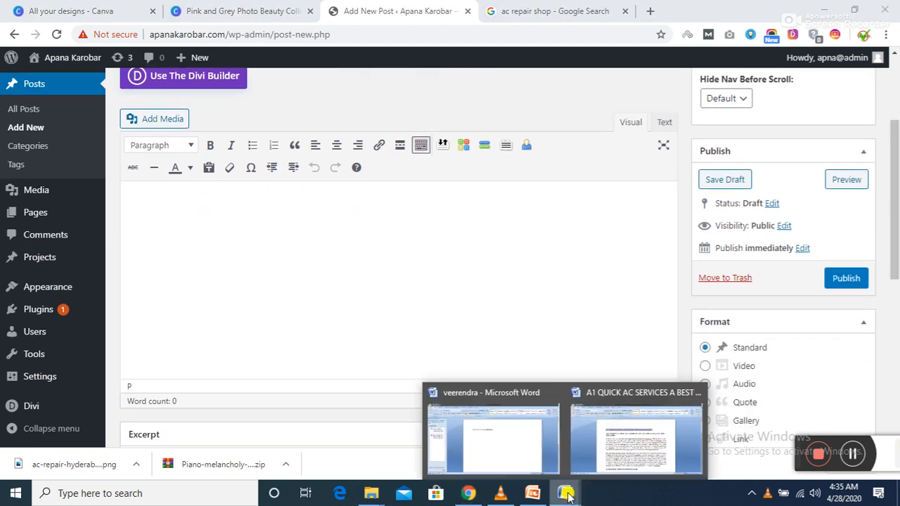
left_click(598, 458)
left_click(202, 241)
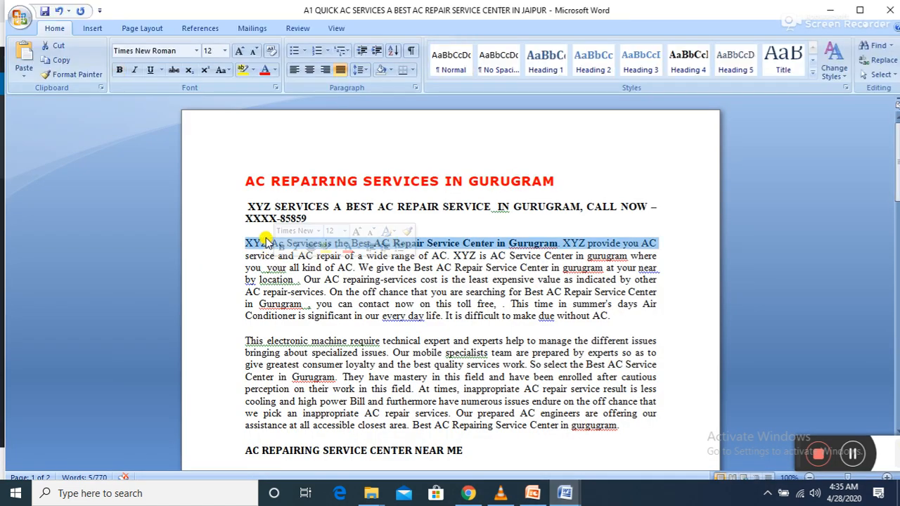
left_click(255, 243)
left_click_drag(241, 197, 287, 504)
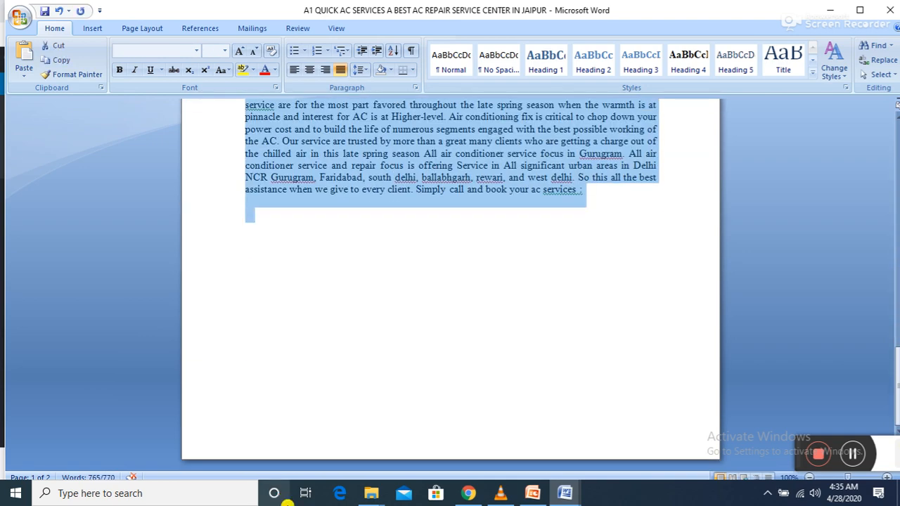
left_click(830, 10)
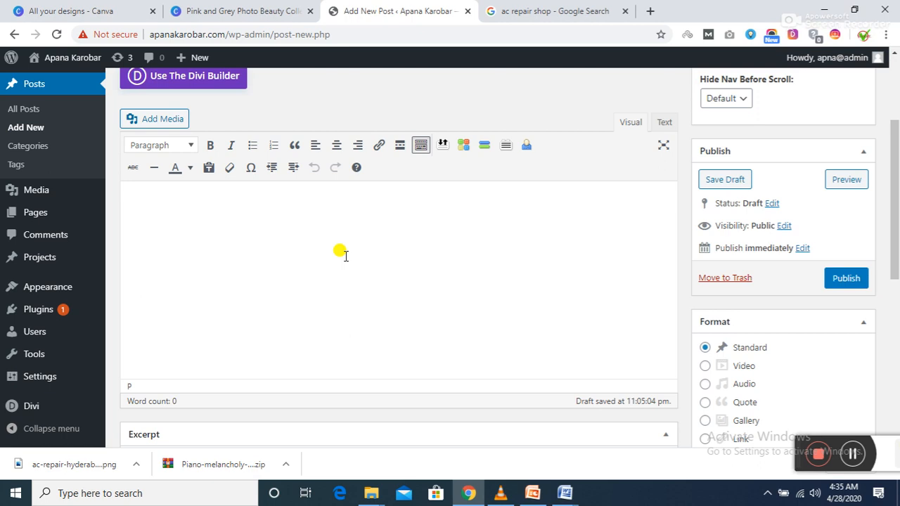
key("ctrl+v")
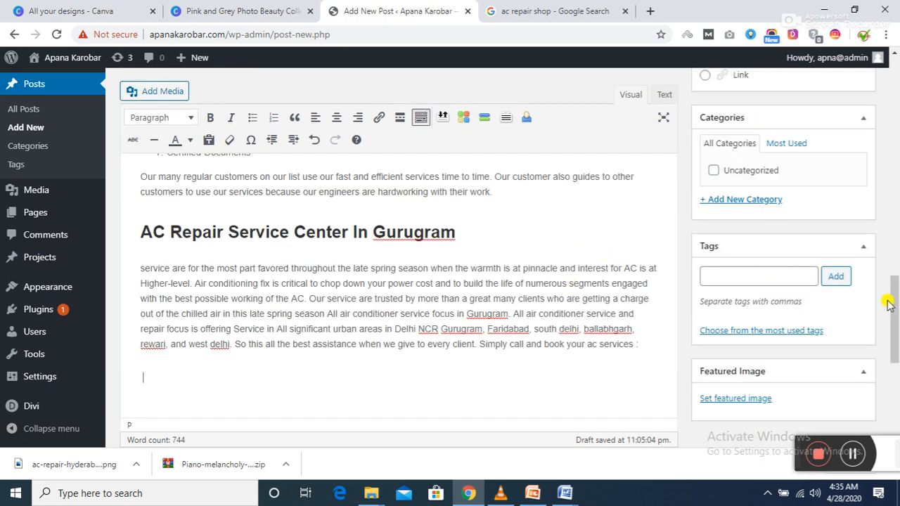
Review the pasted article from its end to its start, checking the XYZ company name and the location in the title.
left_click_drag(889, 304, 894, 144)
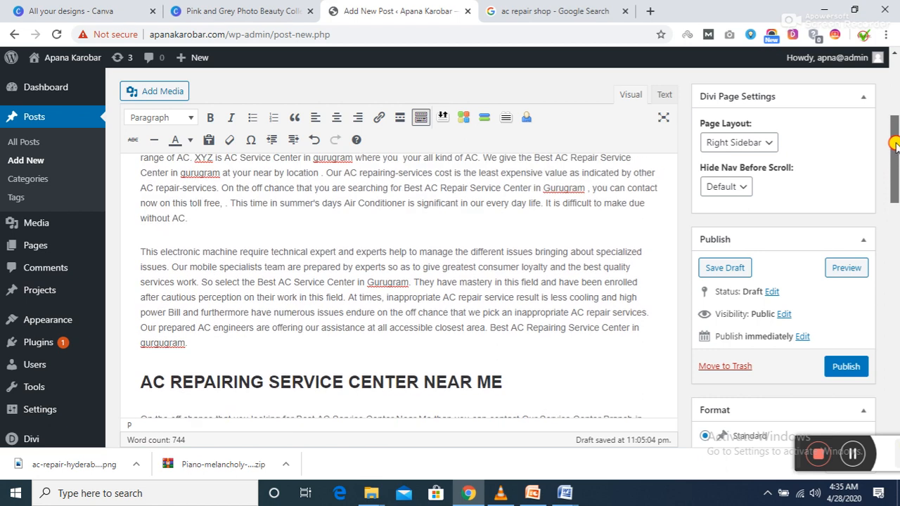
left_click_drag(894, 144, 894, 125)
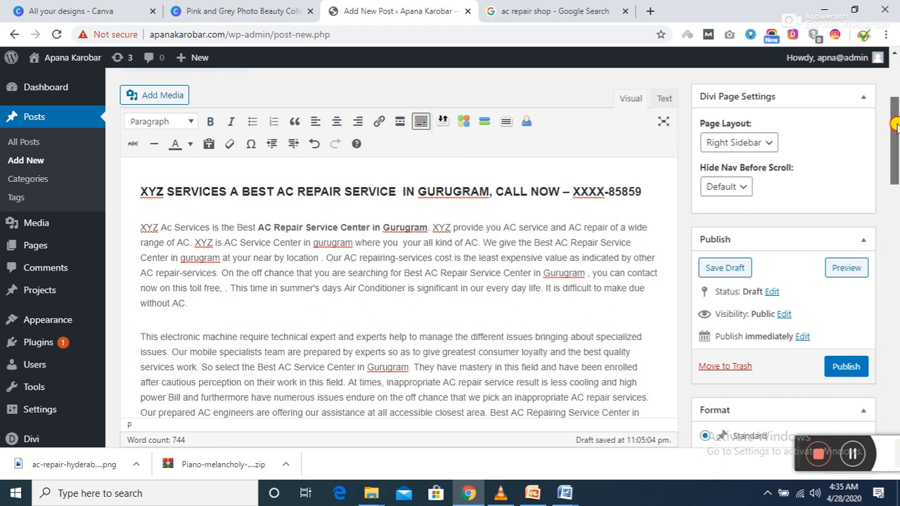
left_click_drag(893, 125, 895, 108)
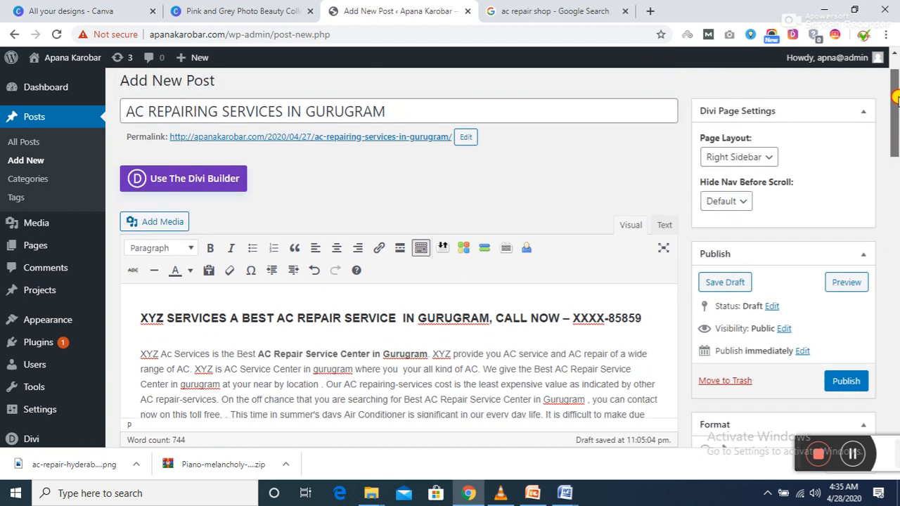
left_click_drag(895, 99, 896, 123)
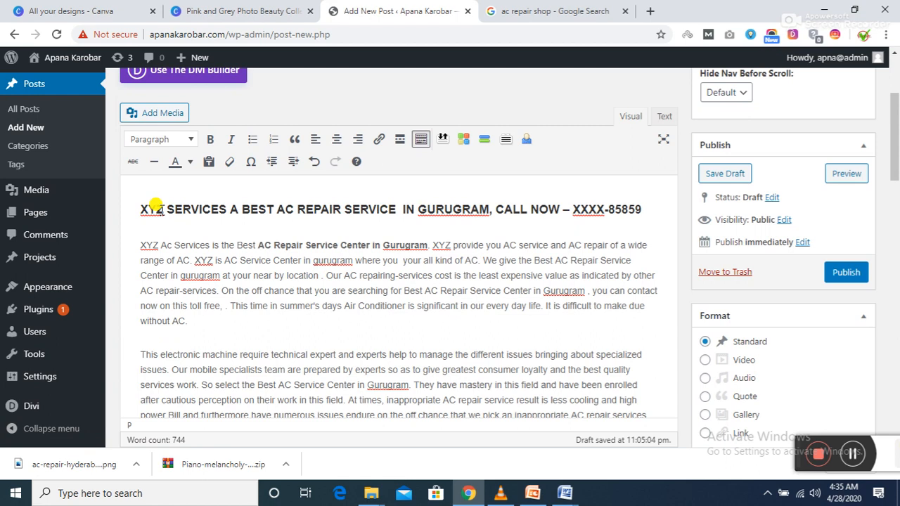
left_click_drag(157, 206, 138, 208)
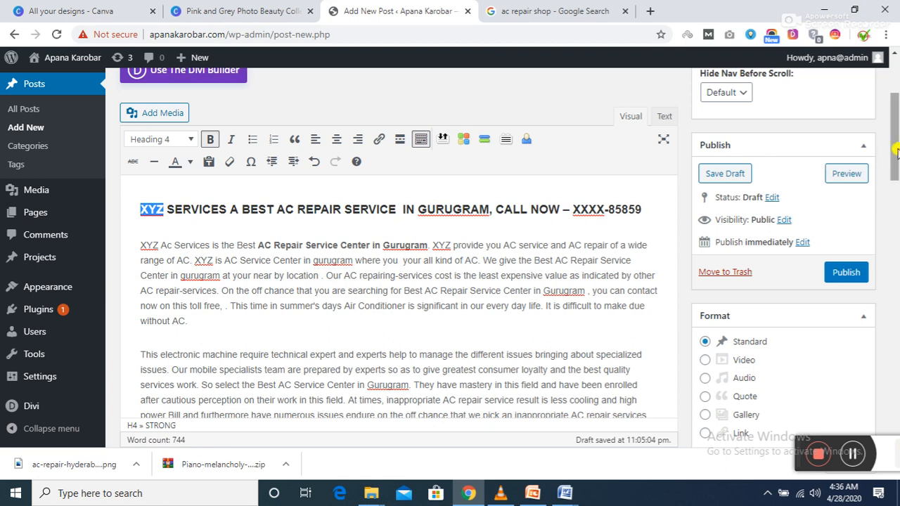
left_click_drag(897, 149, 897, 120)
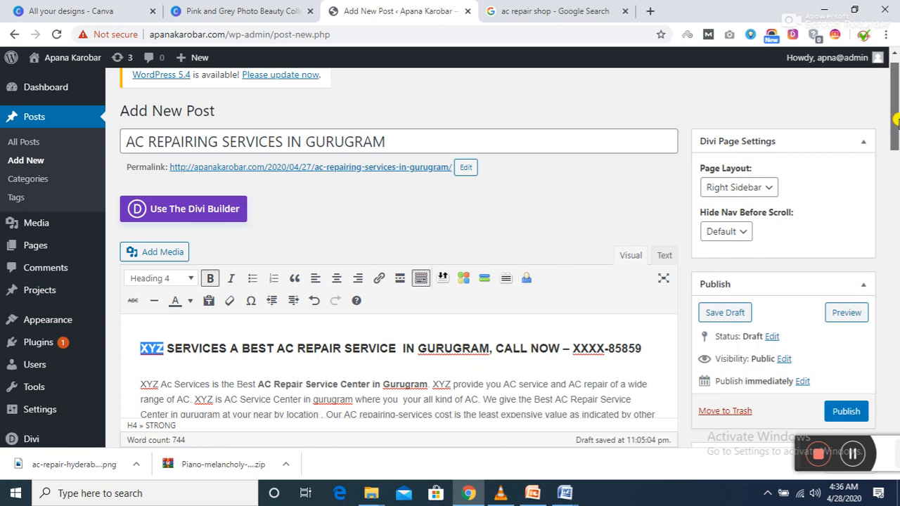
left_click_drag(897, 119, 898, 121)
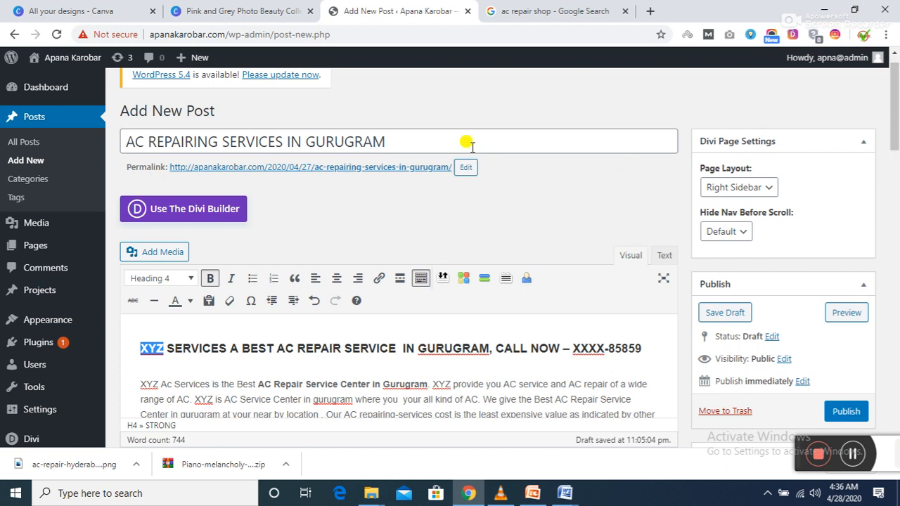
left_click(387, 141)
left_click_drag(387, 141, 290, 142)
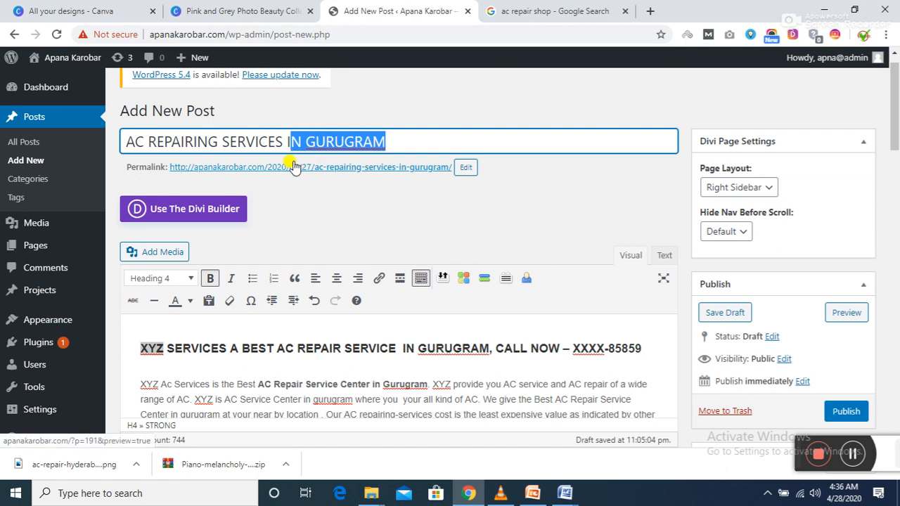
Move the selected "XYZ" from the article's opening heading into the word "Services" in the first paragraph.
left_click_drag(896, 123, 897, 161)
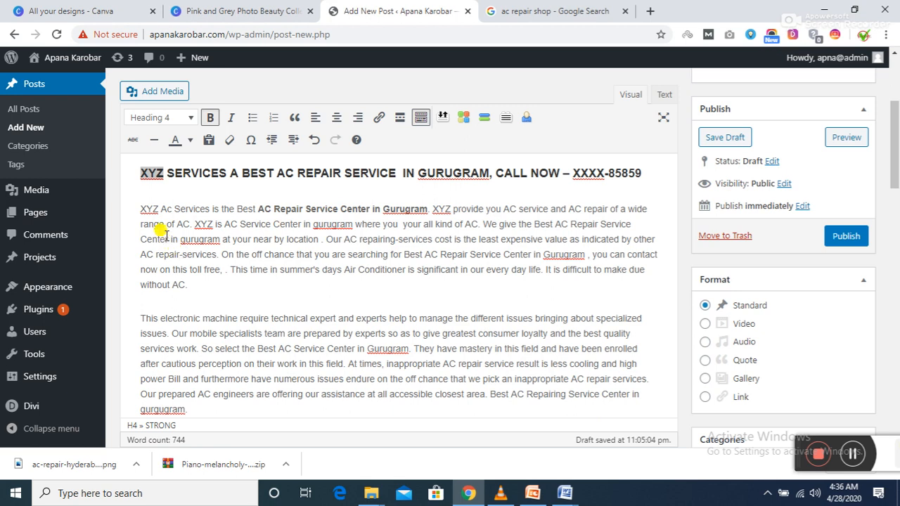
left_click_drag(137, 167, 197, 211)
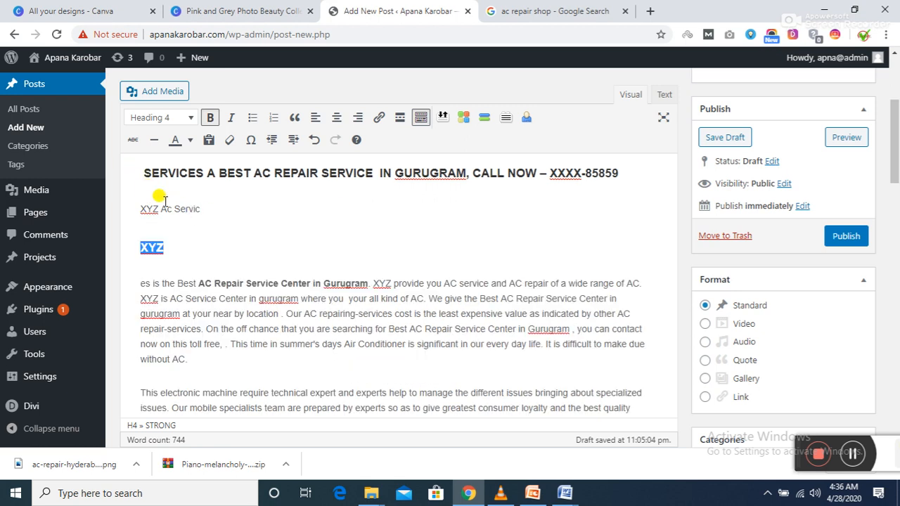
Undo the move of "XYZ" into the first paragraph, and check the opening heading and first lines of the article.
key("ctrl+z")
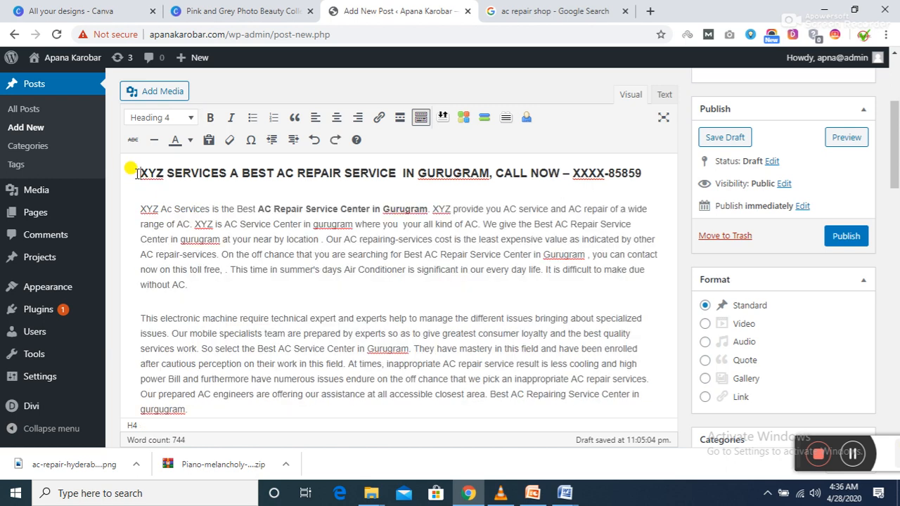
left_click_drag(138, 173, 318, 236)
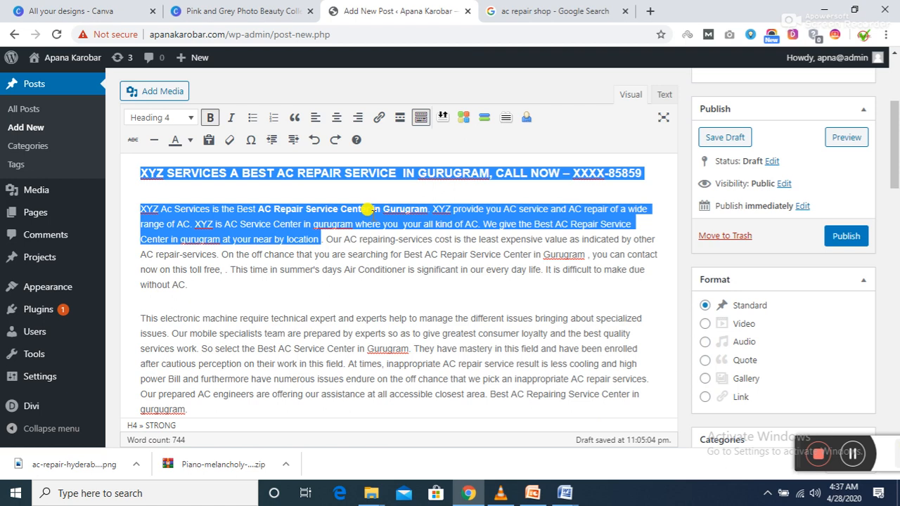
left_click(371, 223)
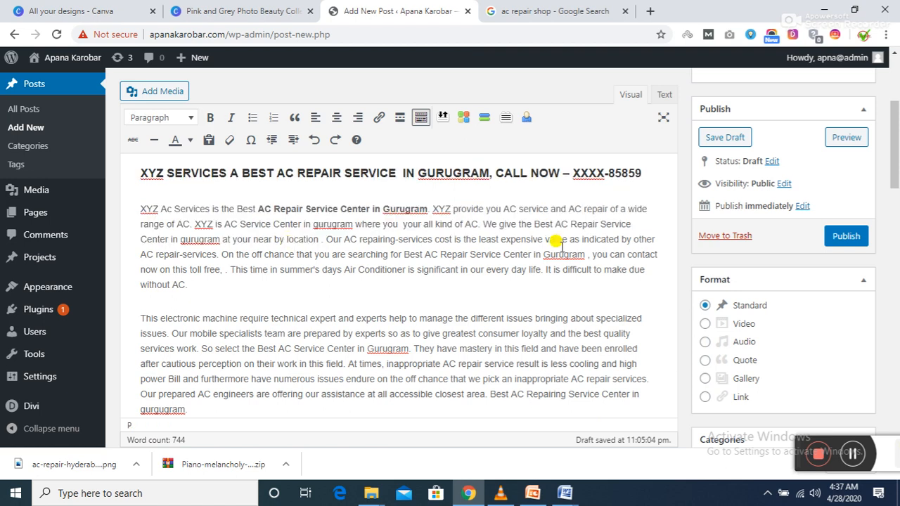
Try removing "SERVICE" from the heading "AC REPAIRING SERVICE CENTER NEAR ME", and undo the removal.
left_click_drag(897, 150, 896, 190)
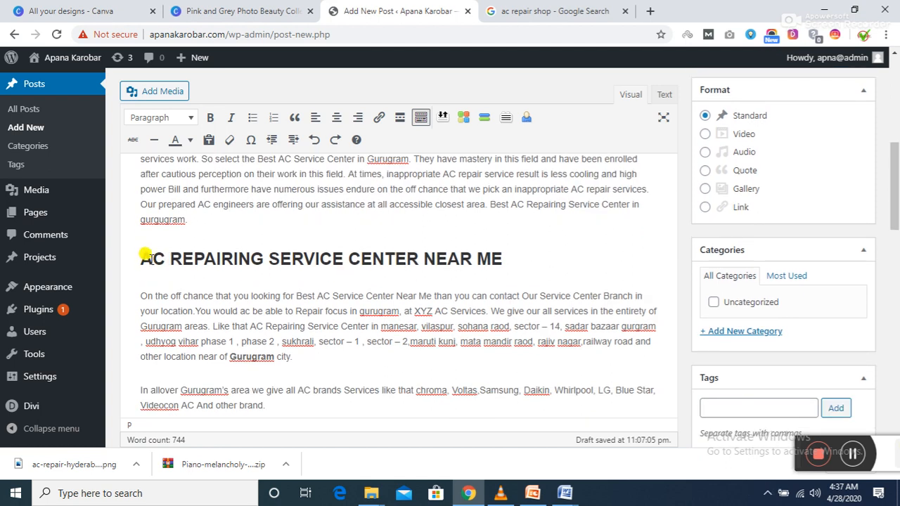
left_click(334, 258)
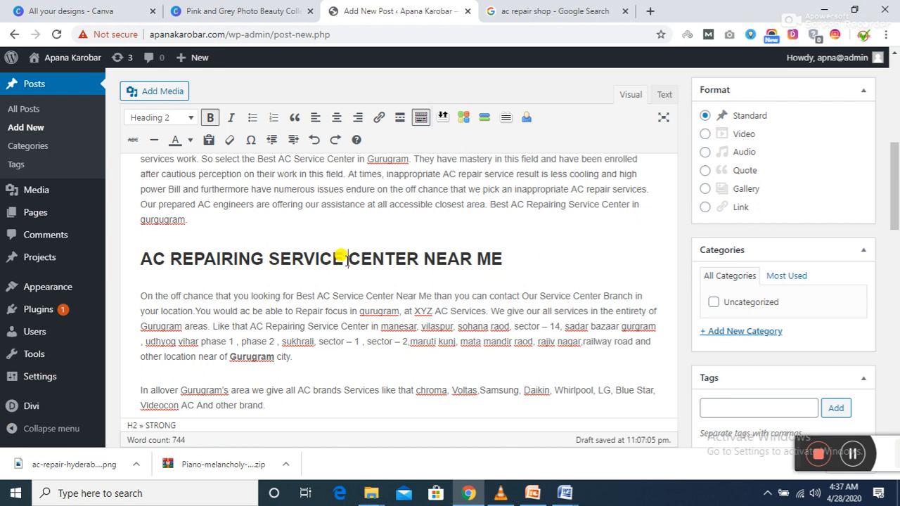
key("BackSpace")
key("BackSpace")
key("BackSpace")
key("BackSpace")
key("BackSpace")
key("BackSpace")
key("BackSpace")
key("BackSpace")
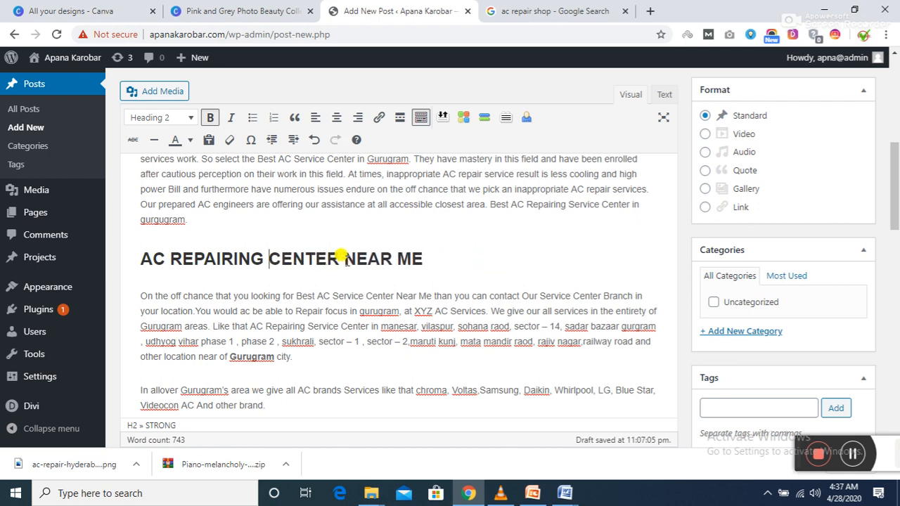
key("ctrl+z")
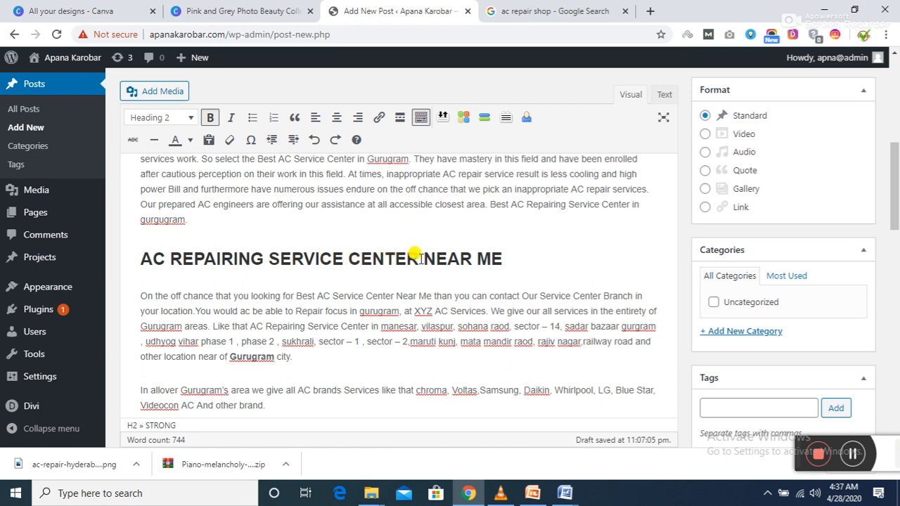
Delete the word "CENTER" from the heading "AC REPAIRING SERVICE CENTER NEAR ME".
key("BackSpace")
key("BackSpace")
key("BackSpace")
key("BackSpace")
key("BackSpace")
key("BackSpace")
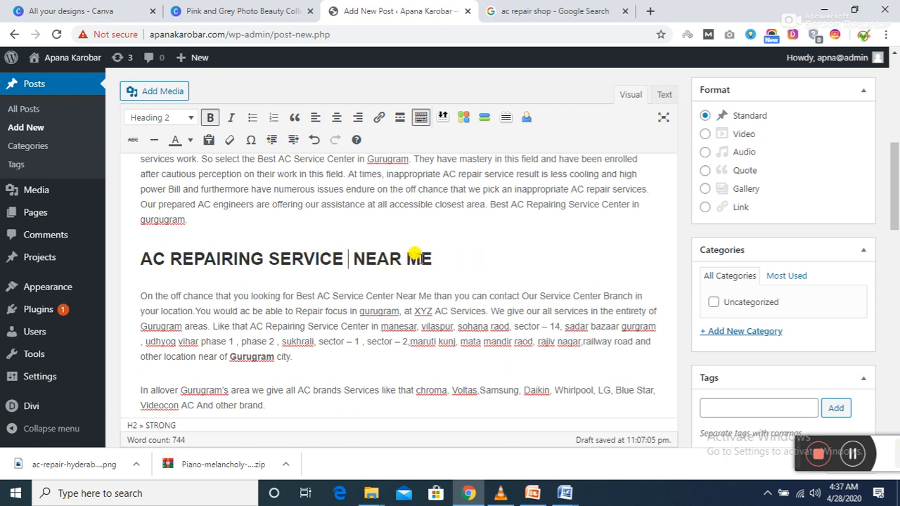
Change "Repair" to "Repairing" in the bold phrase in the first sentence of the article's opening paragraph.
left_click_drag(893, 182, 892, 154)
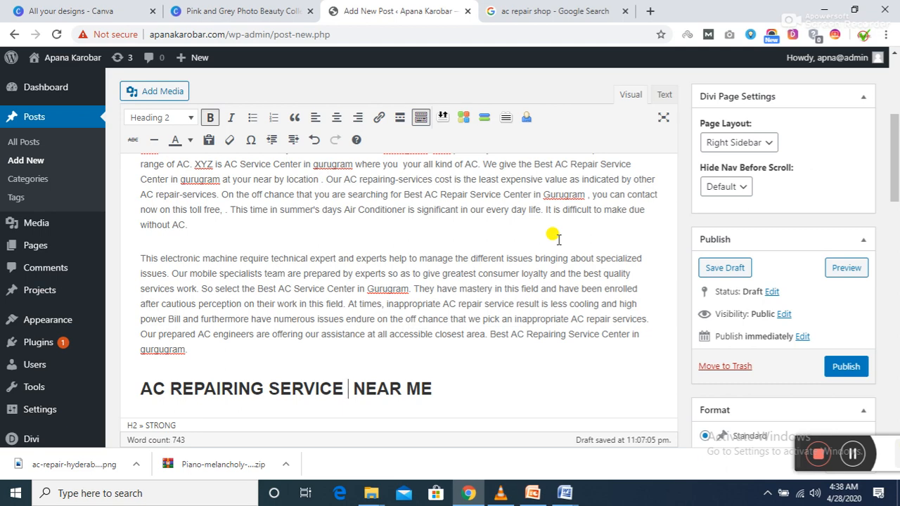
left_click_drag(894, 155, 894, 128)
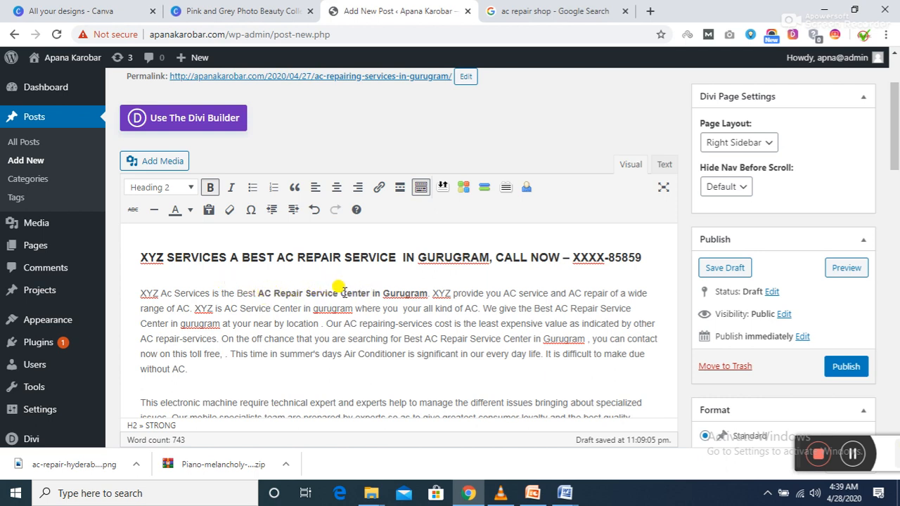
left_click(303, 294)
type("ing")
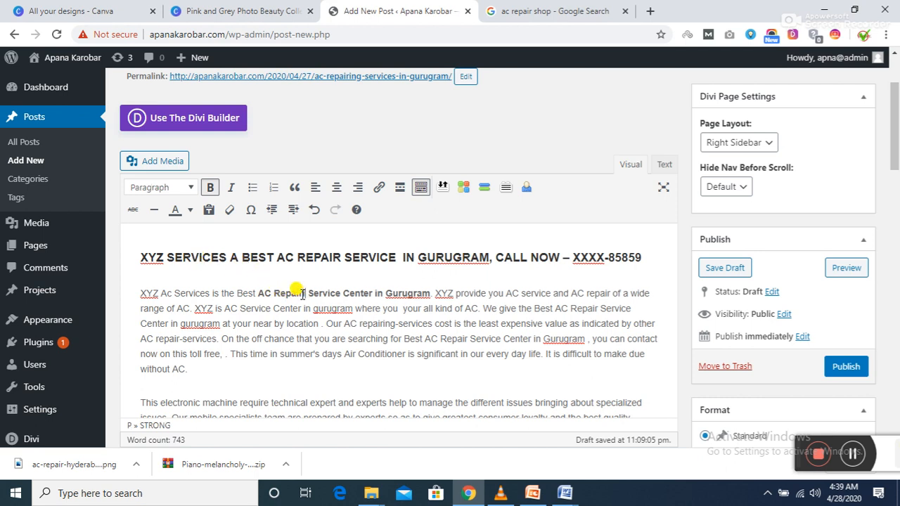
Delete "Service" from the same bold phrase so it reads "AC Repairing Center in Gurugram".
left_click(352, 293)
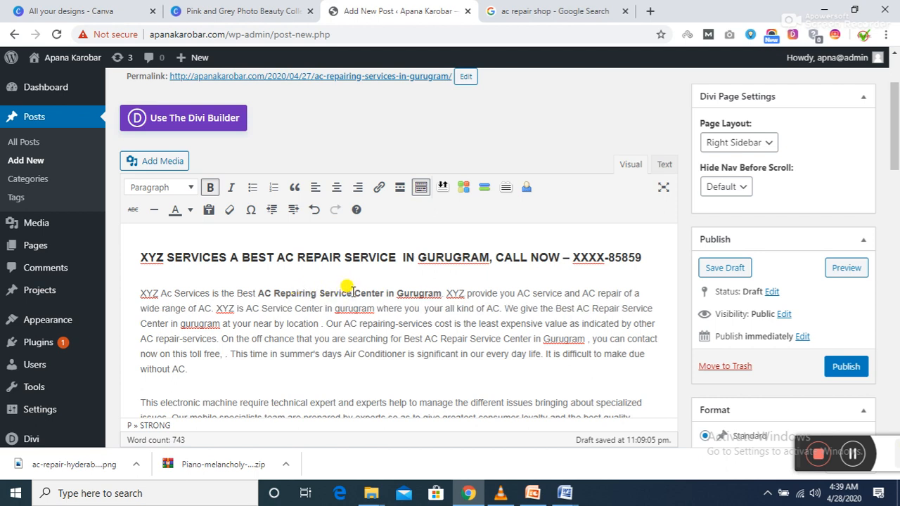
key("BackSpace")
key("BackSpace")
key("BackSpace")
key("BackSpace")
key("BackSpace")
key("BackSpace")
key("BackSpace")
key("BackSpace")
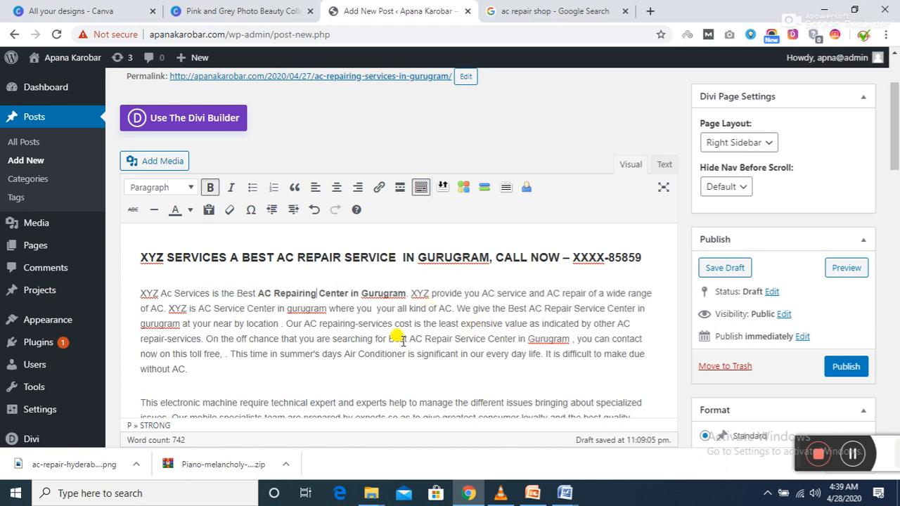
Make "AC Repair Service Center in Gurugram", after "searching for Best" in the first paragraph, bold and italic.
left_click_drag(408, 339, 567, 340)
key("ctrl+b")
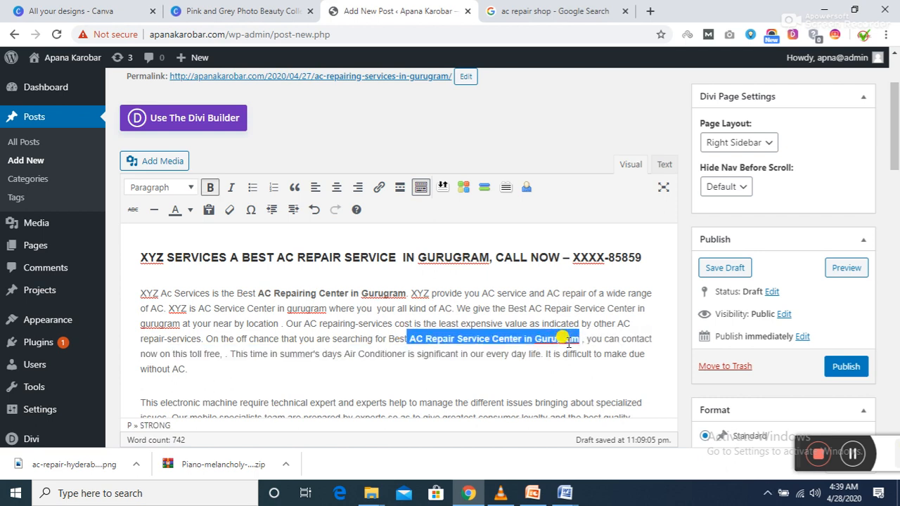
key("ctrl+i")
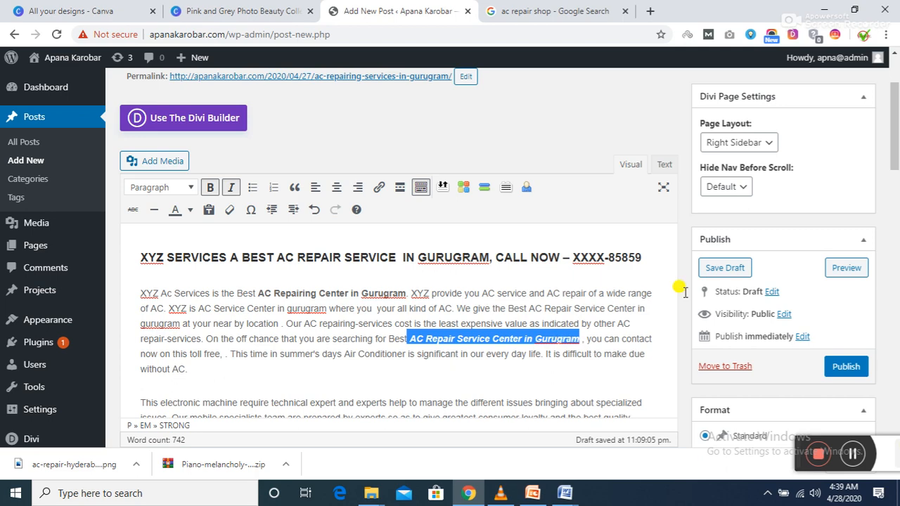
Capitalize the G of "Gurugram" in the bold phrase "AC Repair Service in gurugram" under the heading "WHY YOU CHOOSE XYZ AC SERVICES?".
left_click_drag(890, 126, 896, 201)
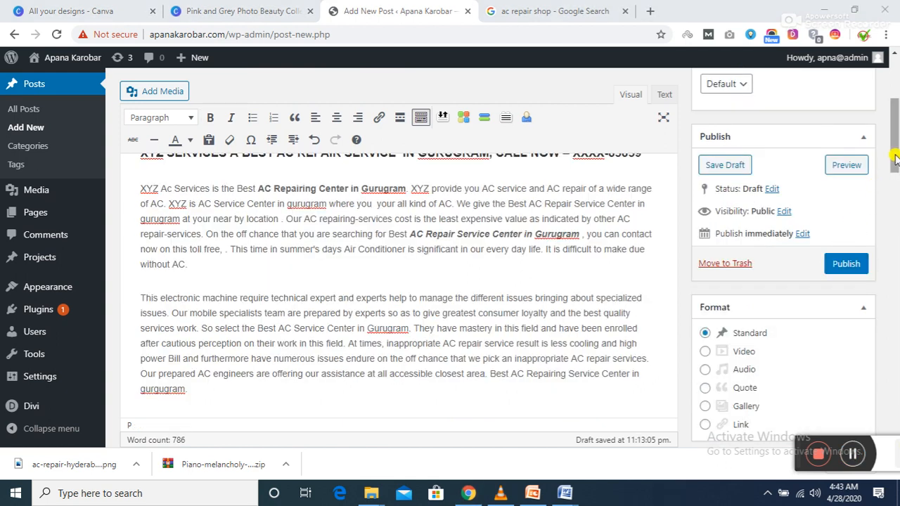
left_click_drag(896, 151, 895, 160)
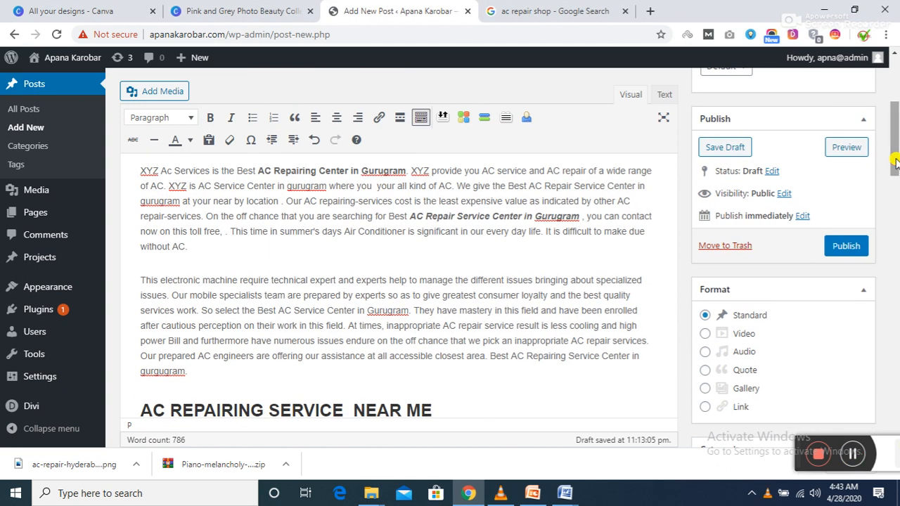
left_click(422, 215)
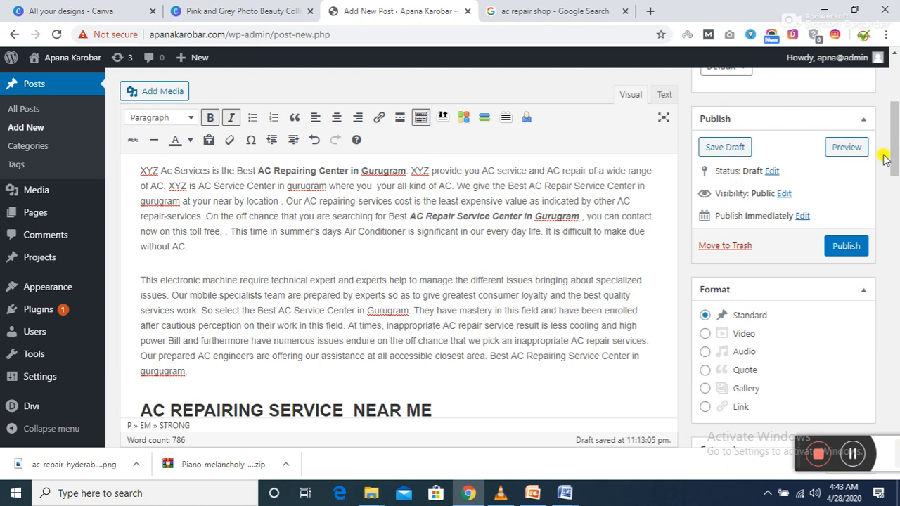
left_click_drag(896, 156, 896, 242)
left_click(292, 285)
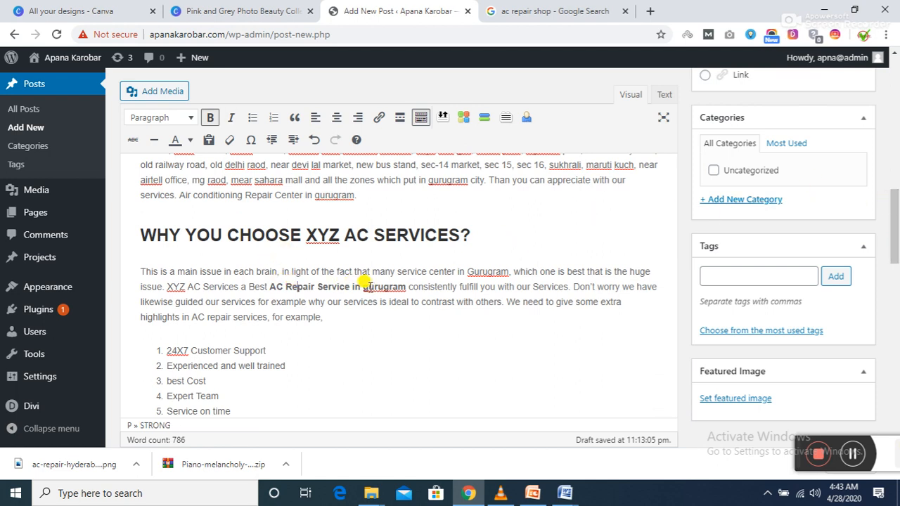
left_click(369, 288)
key("BackSpace")
type("G")
key("BackSpace")
type("G")
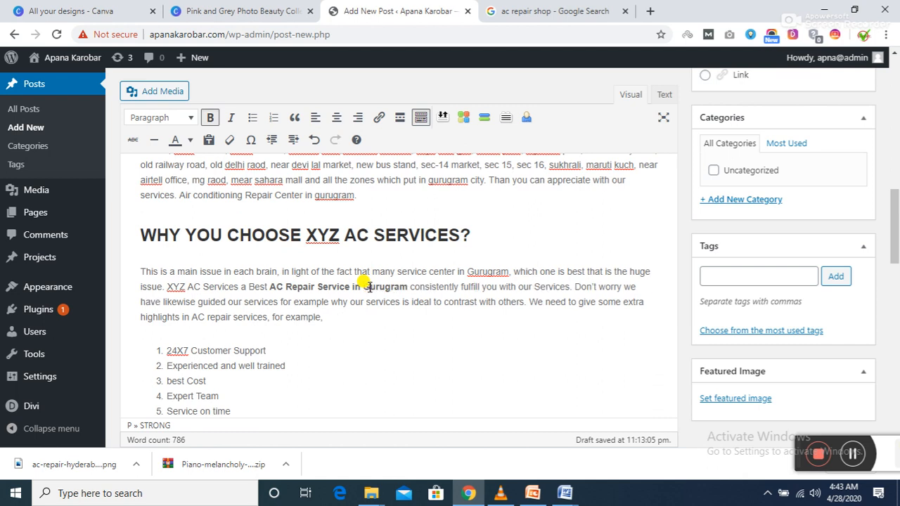
Review the rest of the article down to the Related Tag list, comparing its entries with the post title.
left_click_drag(897, 205, 897, 245)
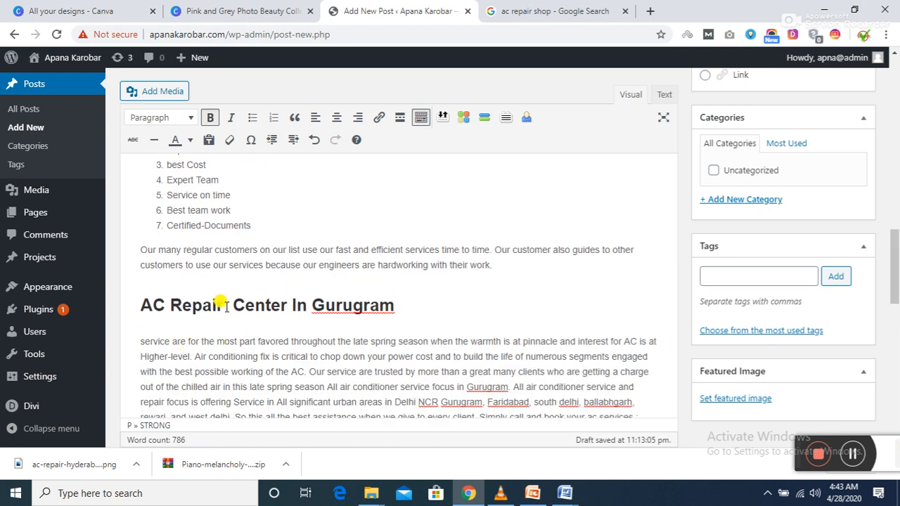
left_click_drag(894, 252, 897, 306)
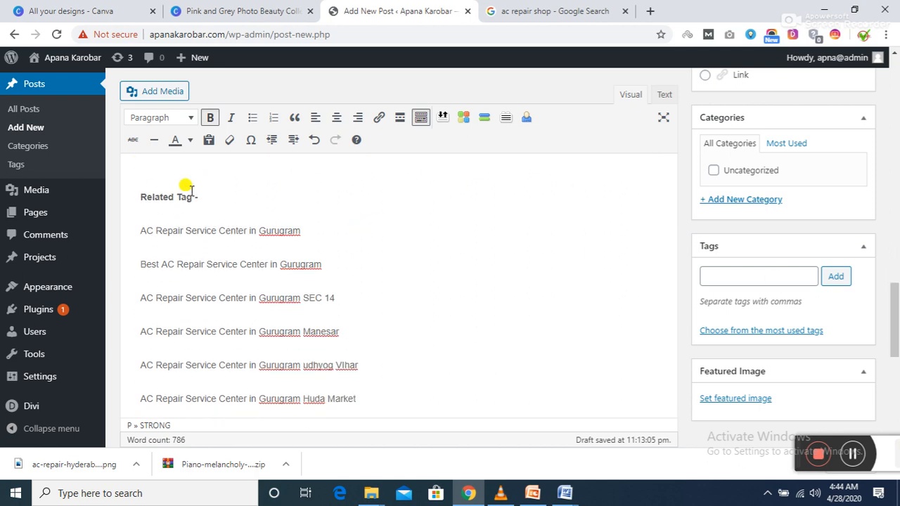
left_click_drag(201, 197, 138, 200)
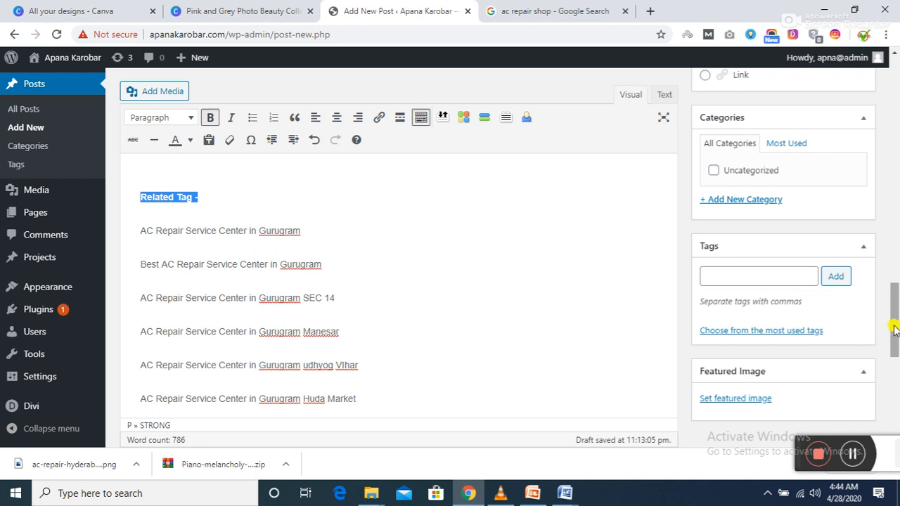
scroll(893, 323, "down", 2)
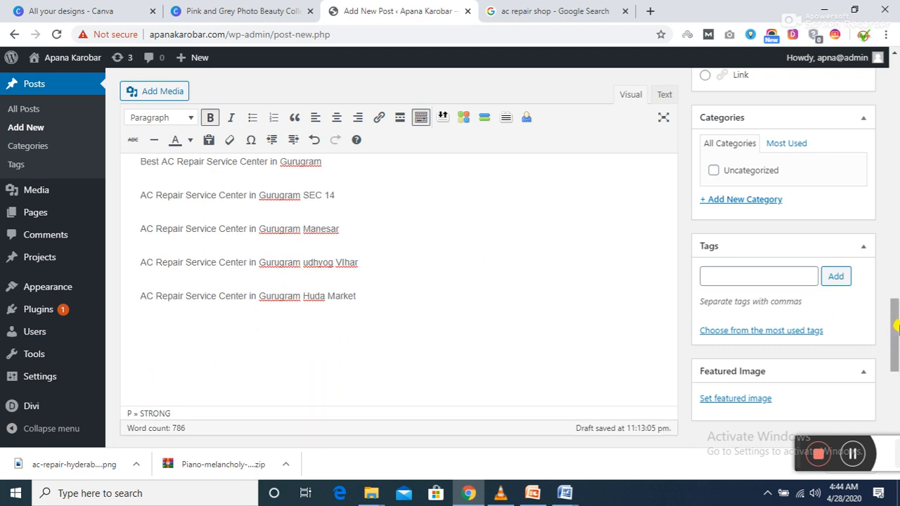
left_click_drag(896, 325, 895, 307)
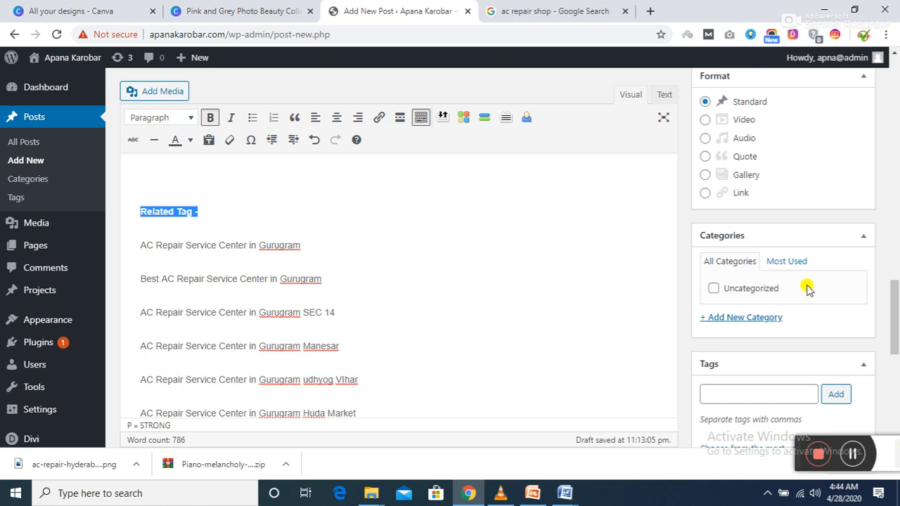
left_click_drag(896, 299, 895, 84)
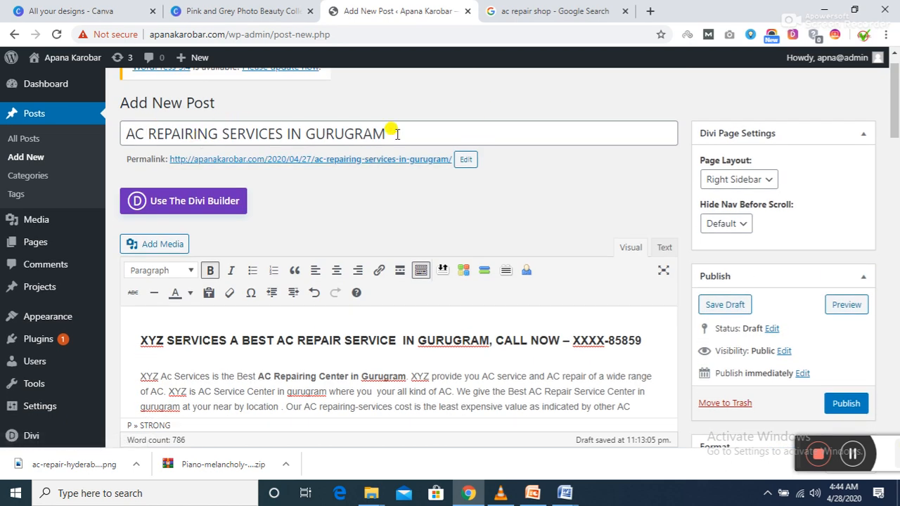
left_click_drag(896, 137, 896, 352)
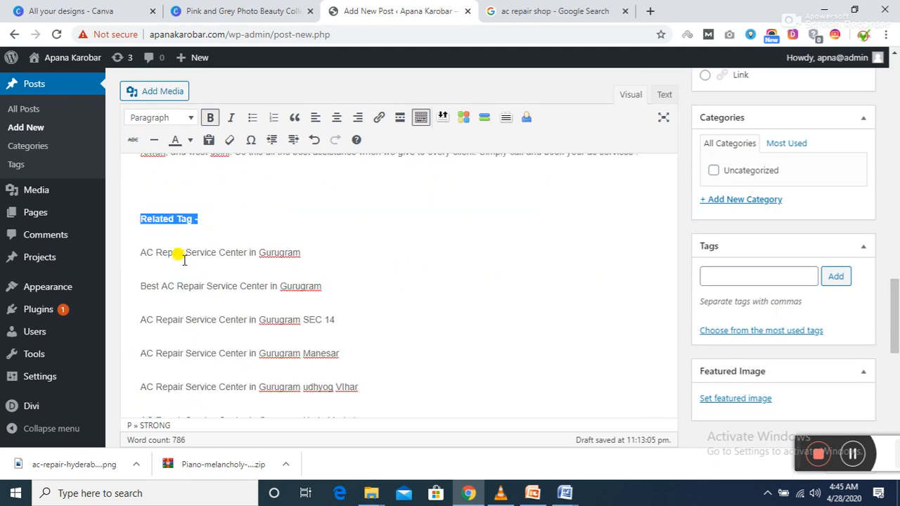
left_click_drag(236, 255, 272, 261)
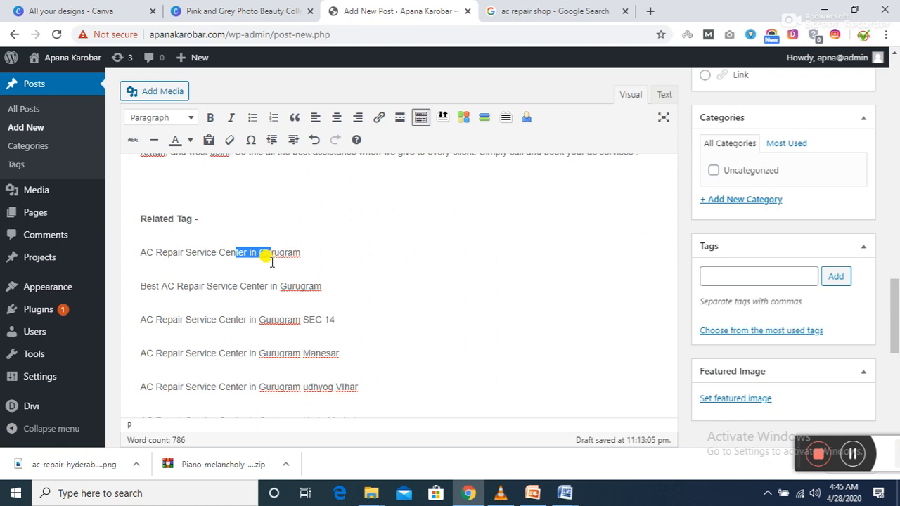
left_click(329, 257)
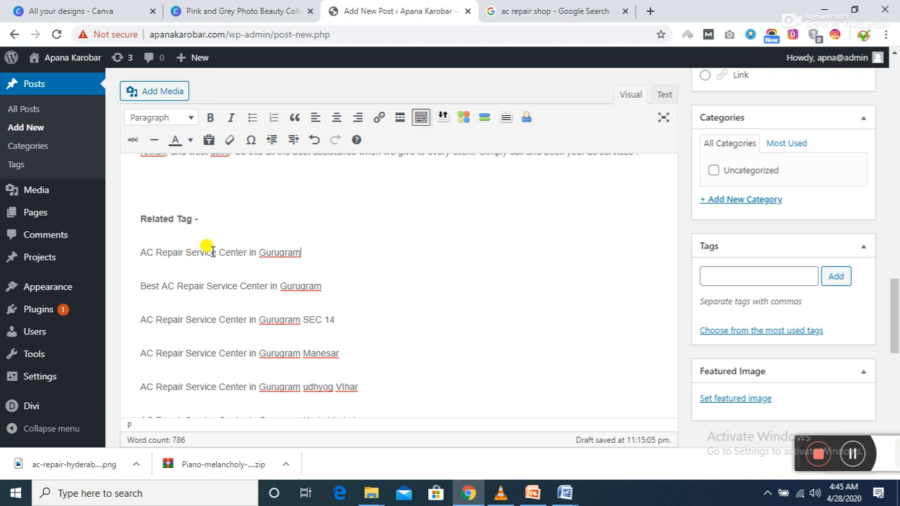
Try removing "Center" from the first entry under Related Tag, and undo the removal.
double_click(243, 250)
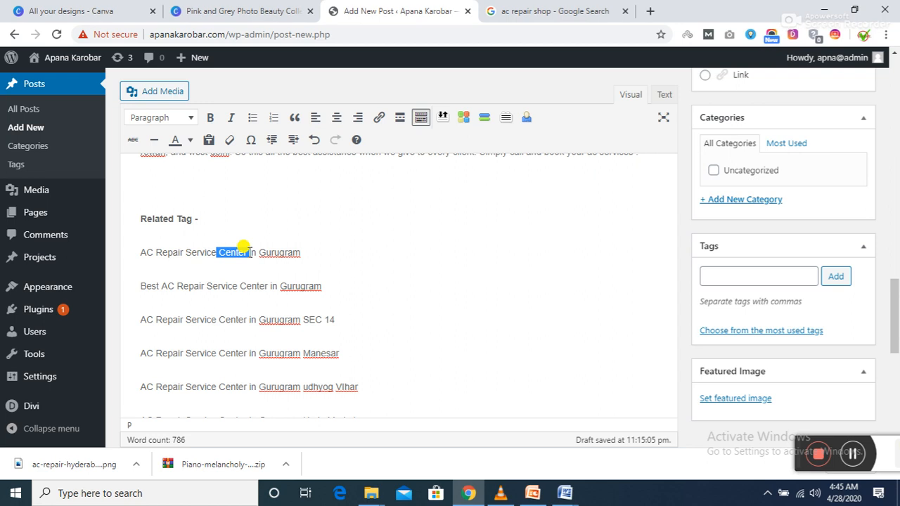
key("BackSpace")
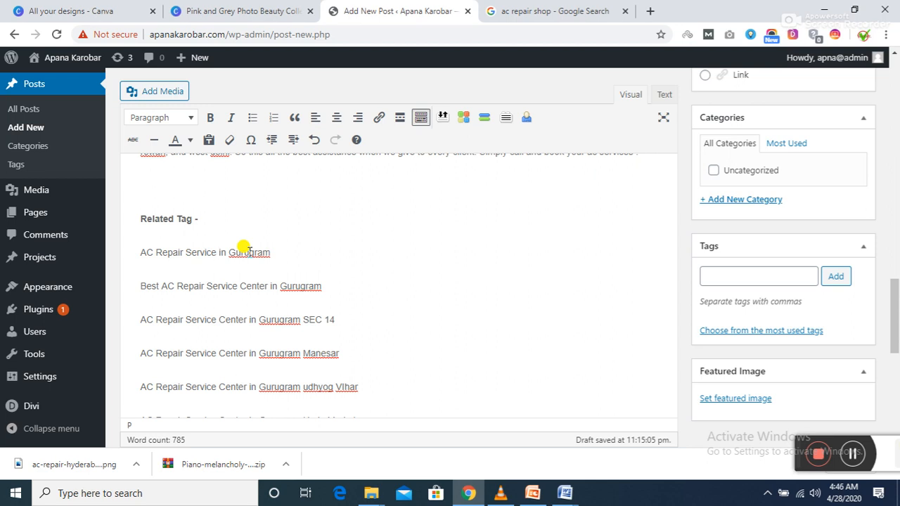
key("ctrl+z")
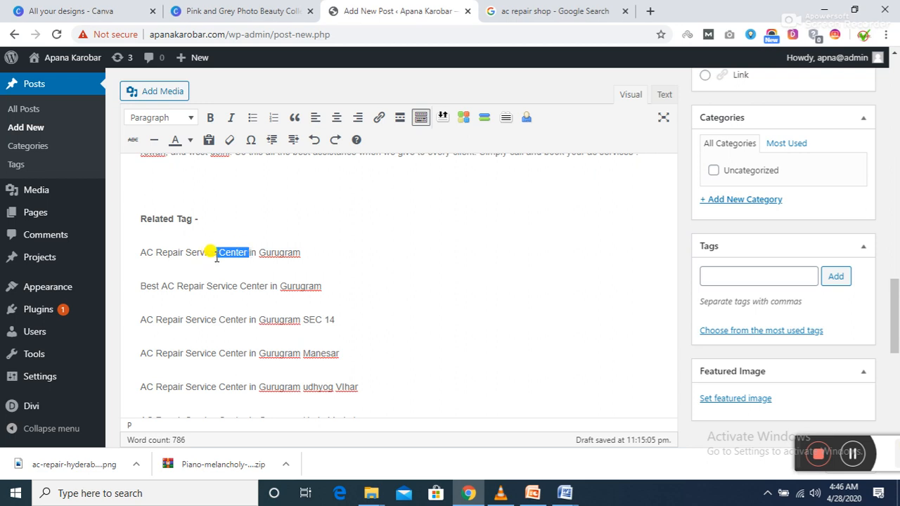
Delete "Center" from the first Related Tag entry so it reads "AC Repair Service in Gurugram".
left_click(220, 253)
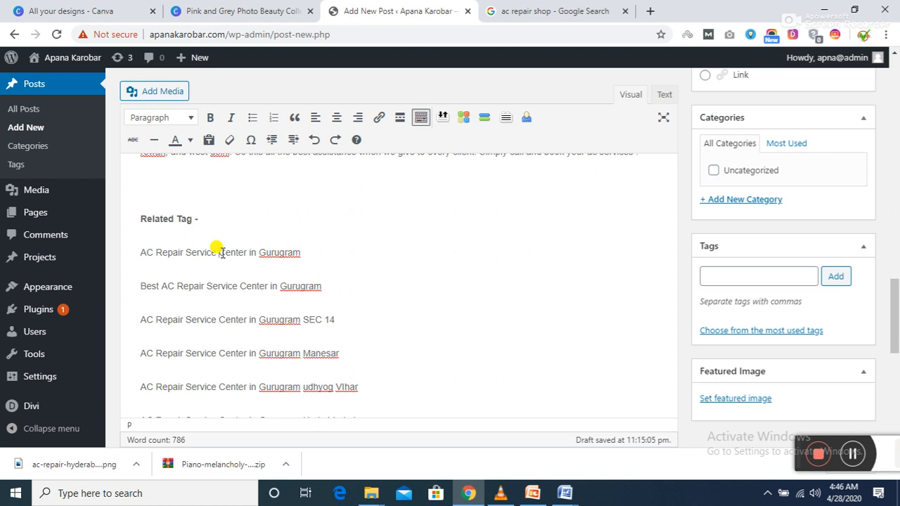
double_click(237, 252)
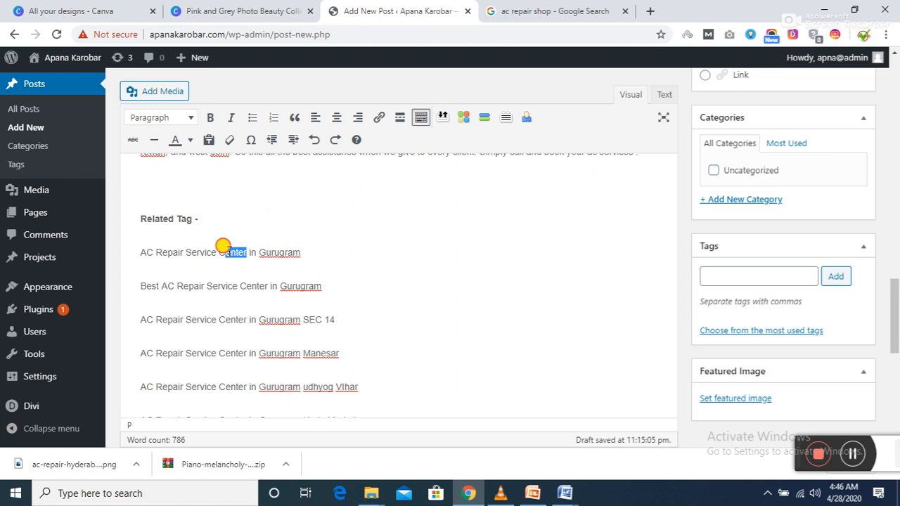
key("Delete")
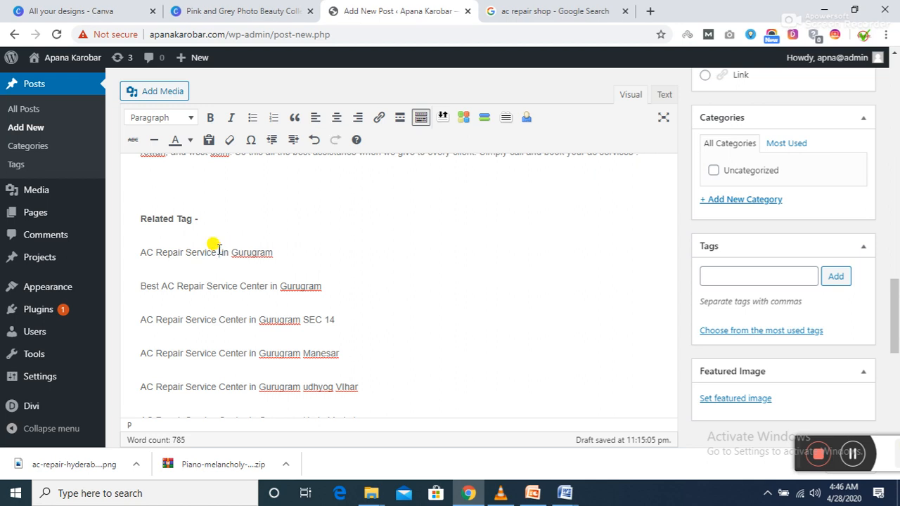
Undo the removal of "Center" from the first Related Tag entry.
key("ctrl+z")
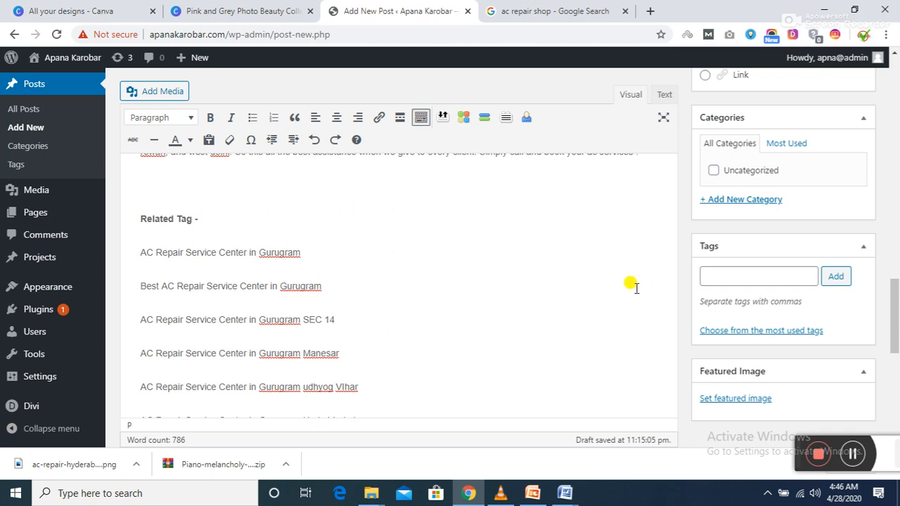
Start inserting a link on the bold phrase "AC Repairing Center in Gurugram" in the article's first paragraph.
left_click_drag(893, 310, 890, 127)
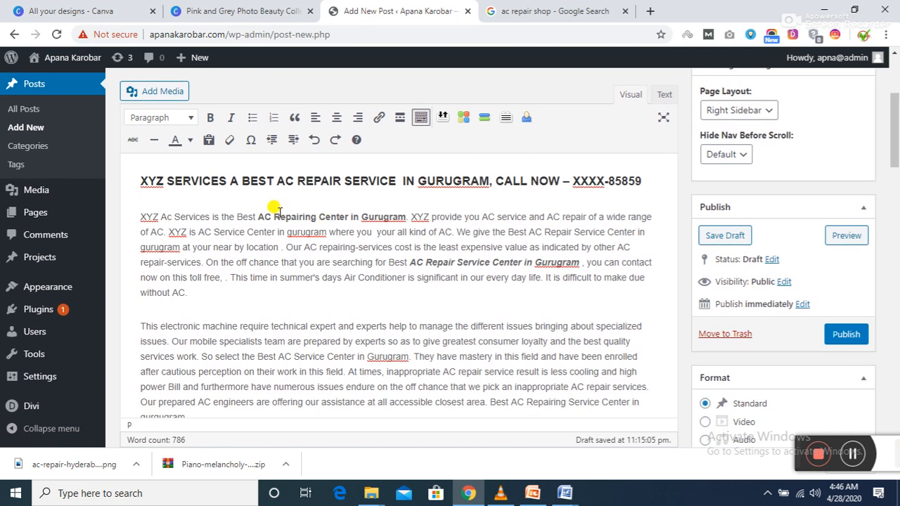
left_click_drag(256, 212, 405, 220)
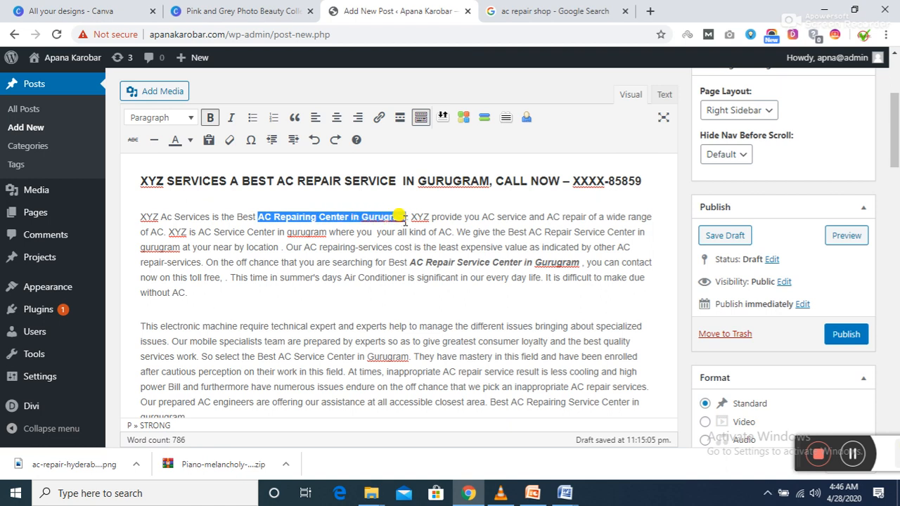
left_click(379, 118)
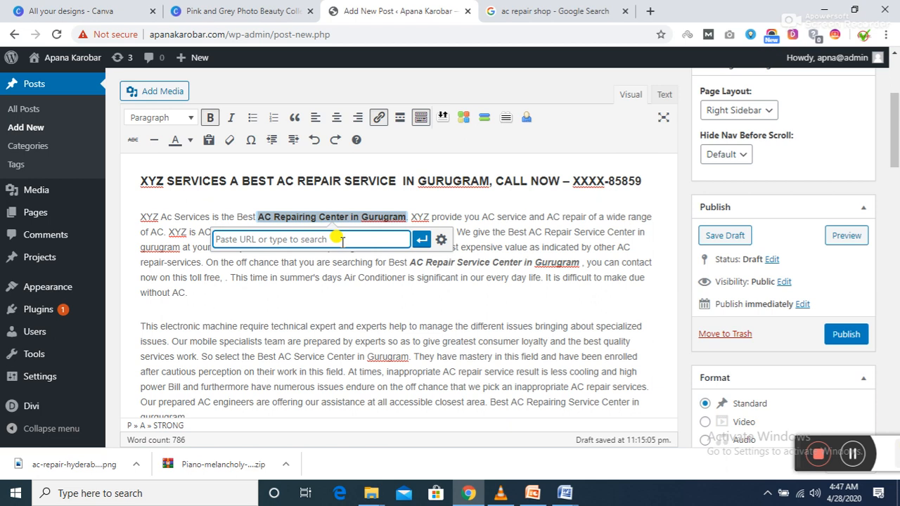
type("xy")
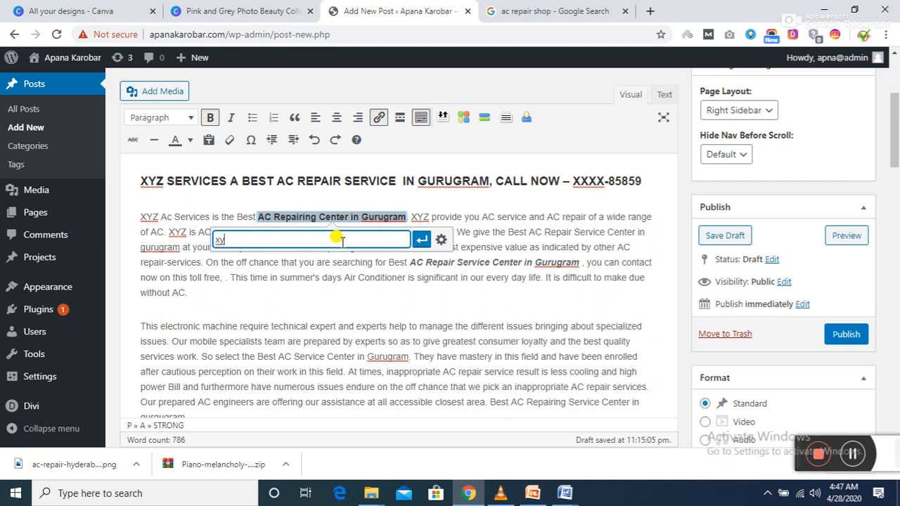
type("z.com")
key("BackSpace")
key("BackSpace")
key("BackSpace")
key("BackSpace")
key("BackSpace")
key("BackSpace")
key("BackSpace")
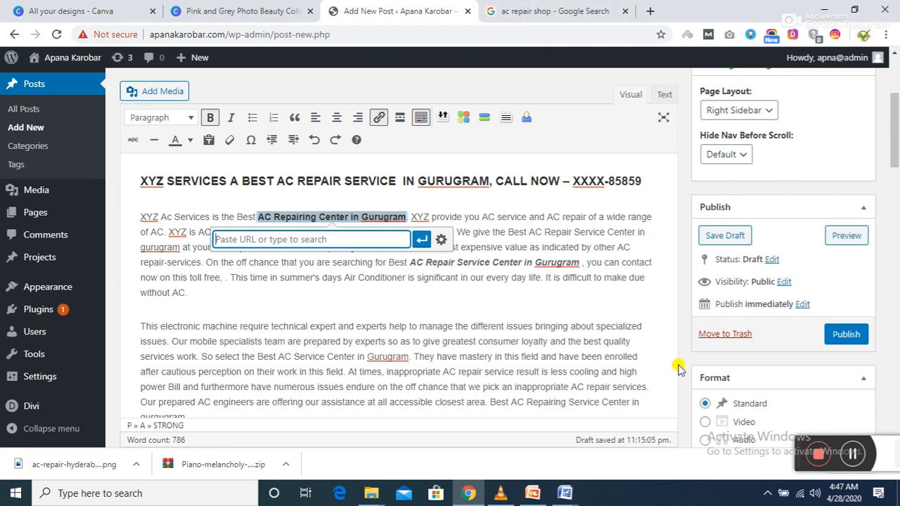
left_click(856, 460)
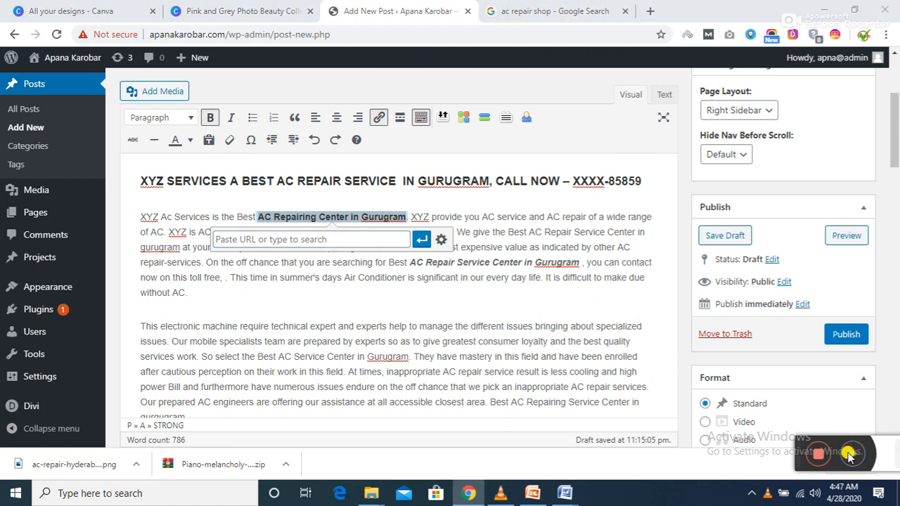
left_click(296, 239)
type("v")
key("BackSpace")
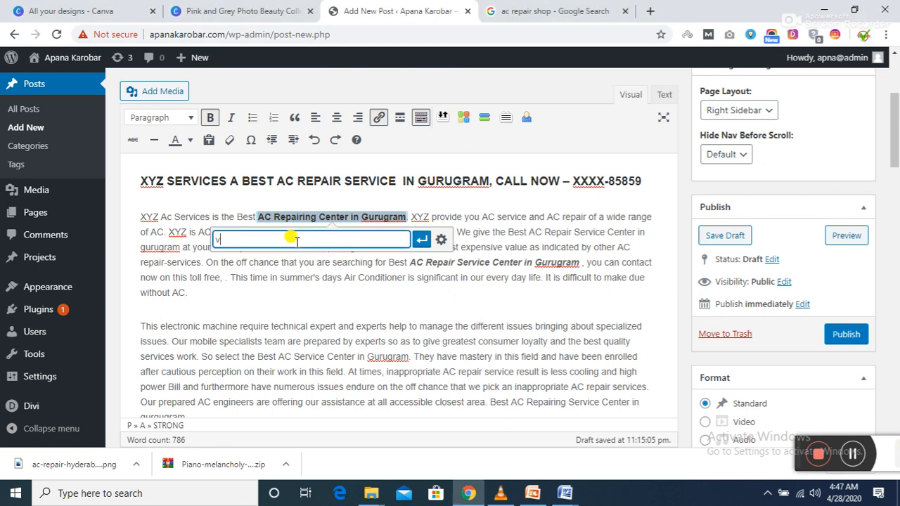
type("http://apanakarobar.com/")
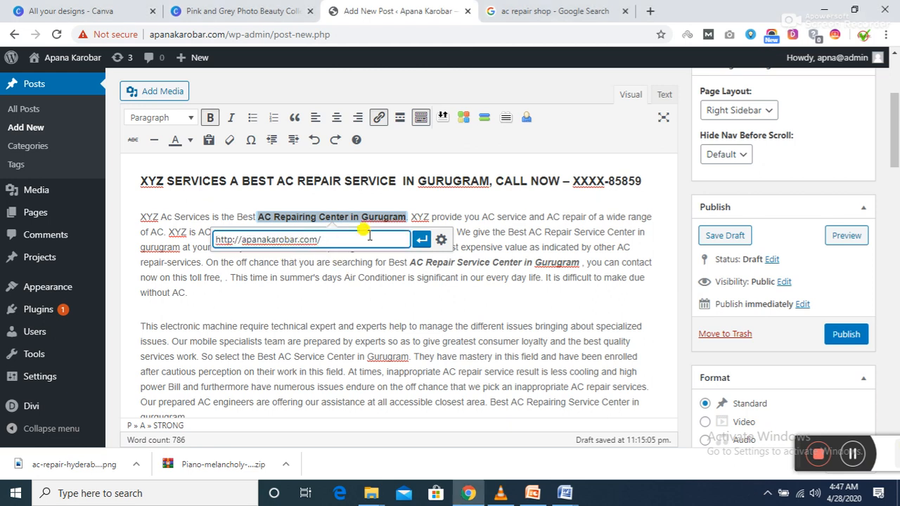
left_click(421, 240)
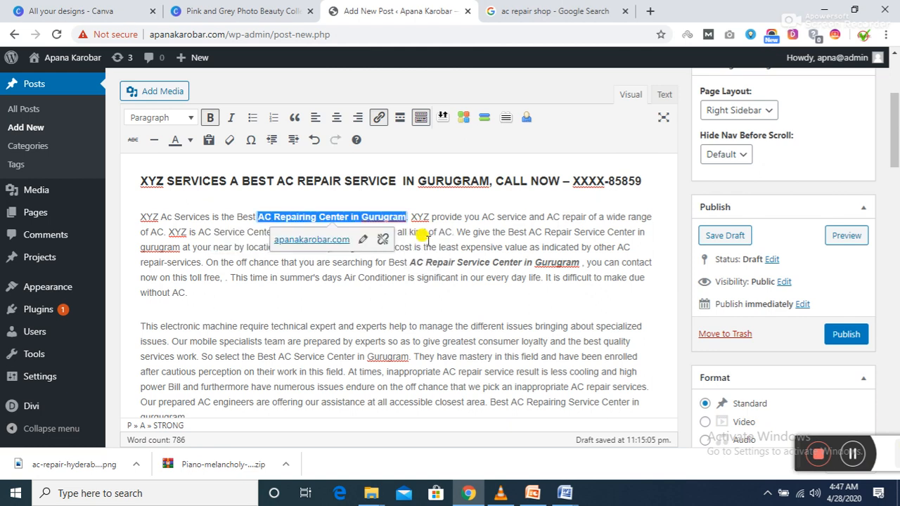
left_click(462, 285)
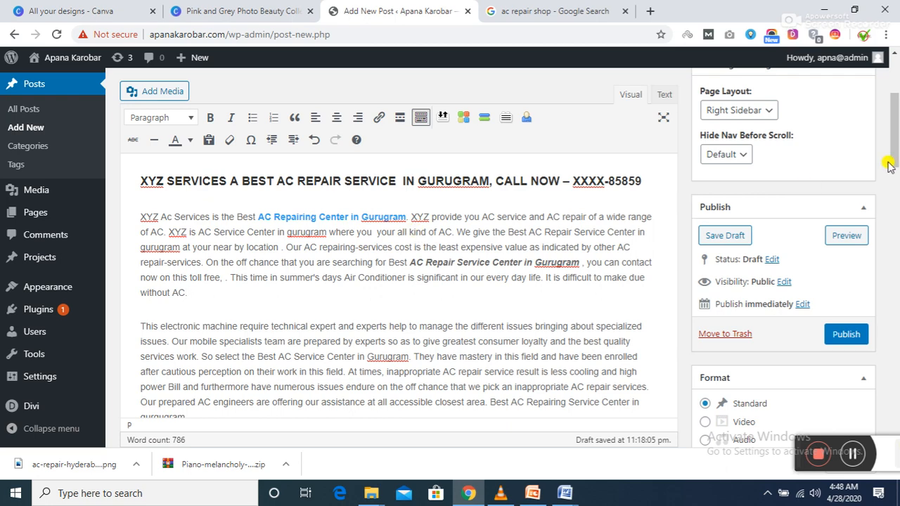
Compare the heading "AC REPAIRING SERVICE NEAR ME" with the article's opening heading and delete "NEAR ME" from it.
left_click_drag(893, 156, 896, 198)
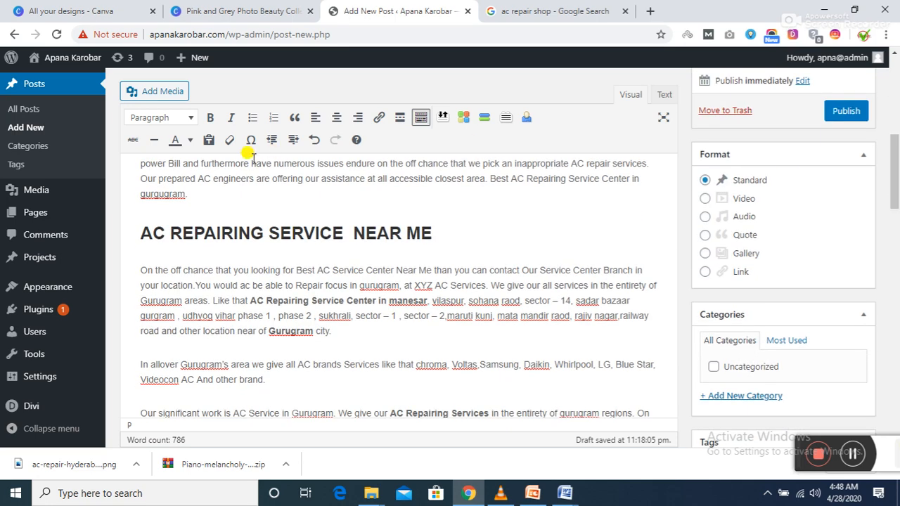
left_click_drag(136, 236, 659, 223)
left_click_drag(890, 210, 897, 141)
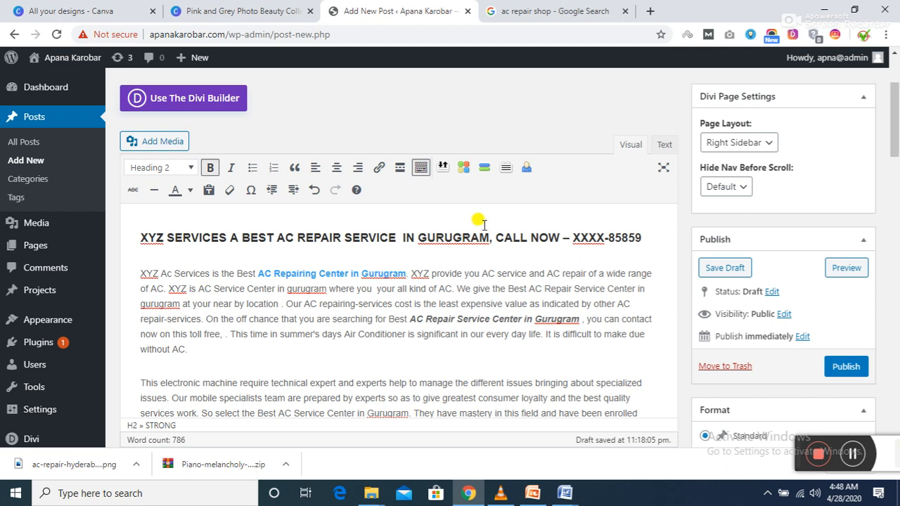
left_click_drag(297, 237, 425, 235)
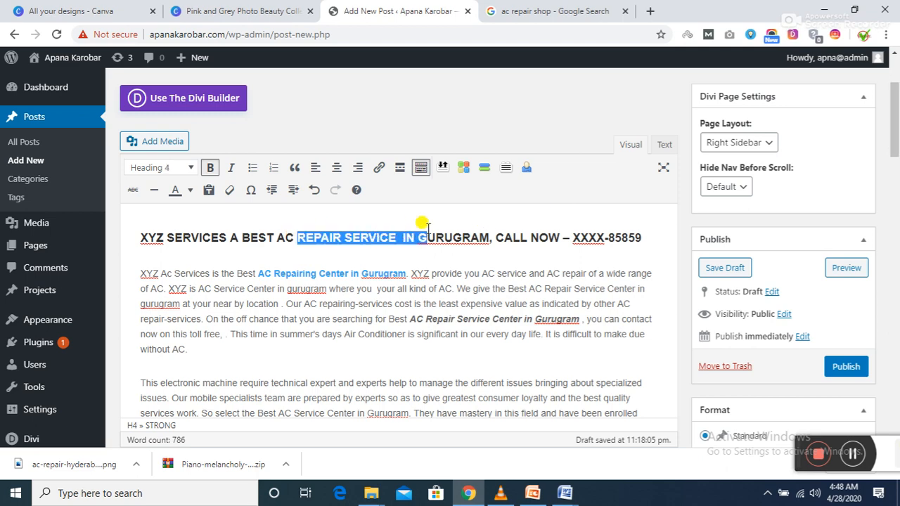
left_click_drag(894, 136, 897, 184)
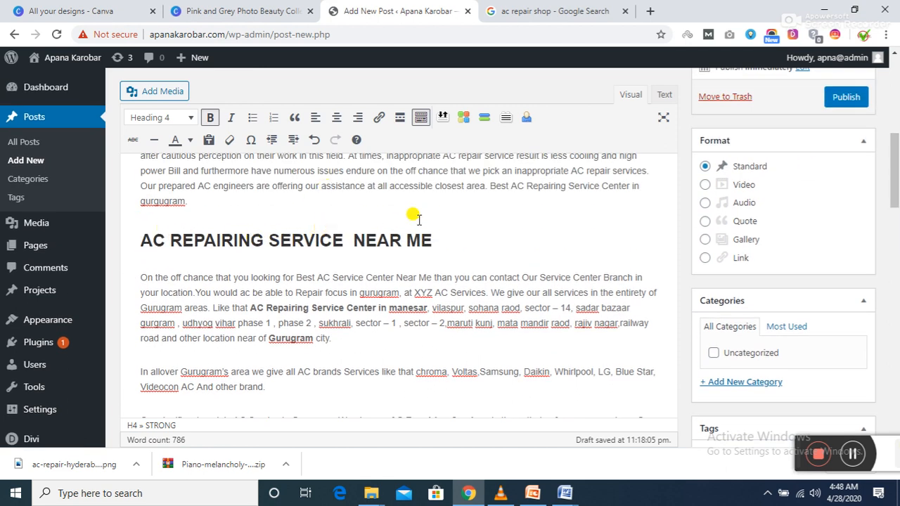
left_click_drag(352, 239, 446, 237)
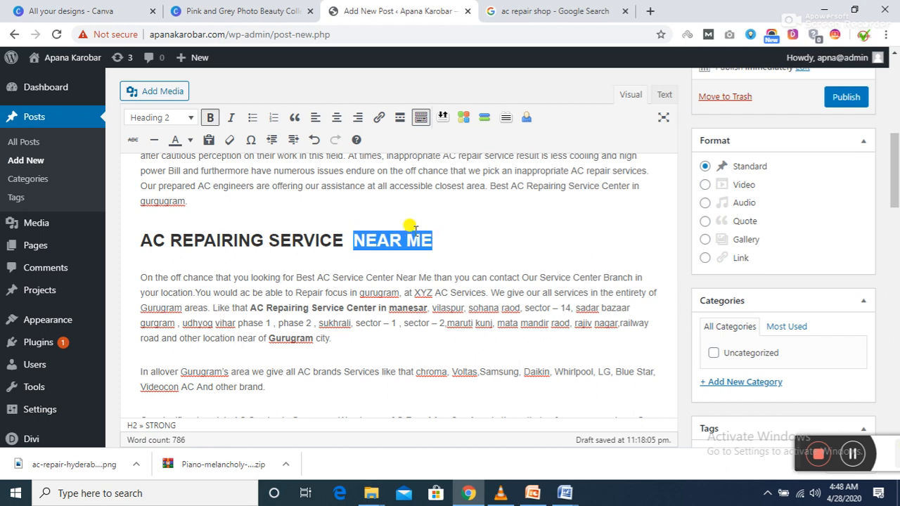
left_click(437, 239)
type("in")
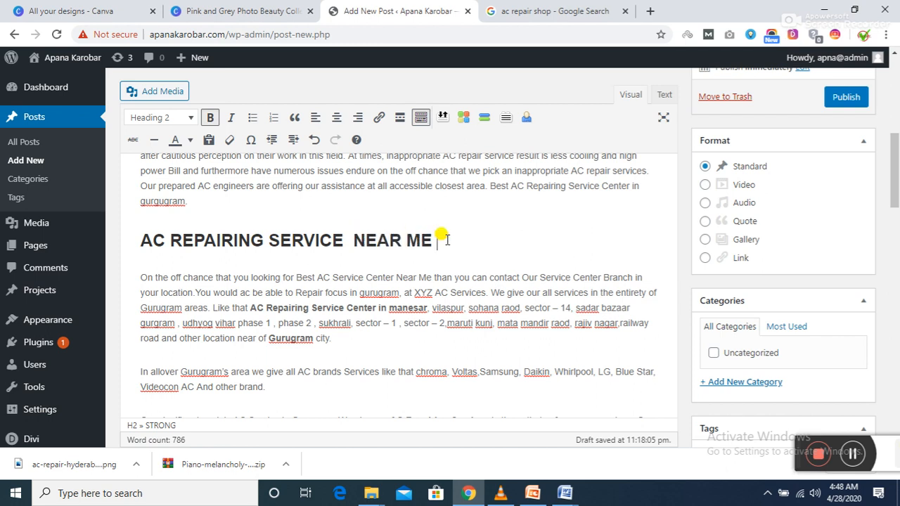
key("BackSpace")
key("BackSpace")
key("BackSpace")
key("BackSpace")
key("BackSpace")
key("BackSpace")
key("BackSpace")
key("BackSpace")
key("BackSpace")
key("BackSpace")
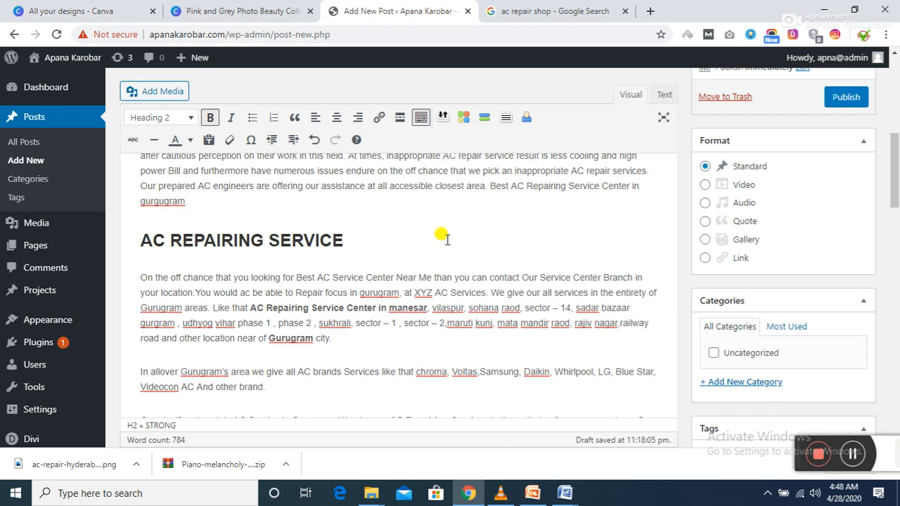
Add "IN GURUGRAM" in capitals to the end of the "AC REPAIRING SERVICE" heading.
type("in")
key("BackSpace")
key("BackSpace")
key("BackSpace")
type("IN Gurugram")
key("BackSpace")
key("BackSpace")
key("BackSpace")
key("BackSpace")
key("BackSpace")
key("BackSpace")
key("BackSpace")
key("BackSpace")
type("GURU")
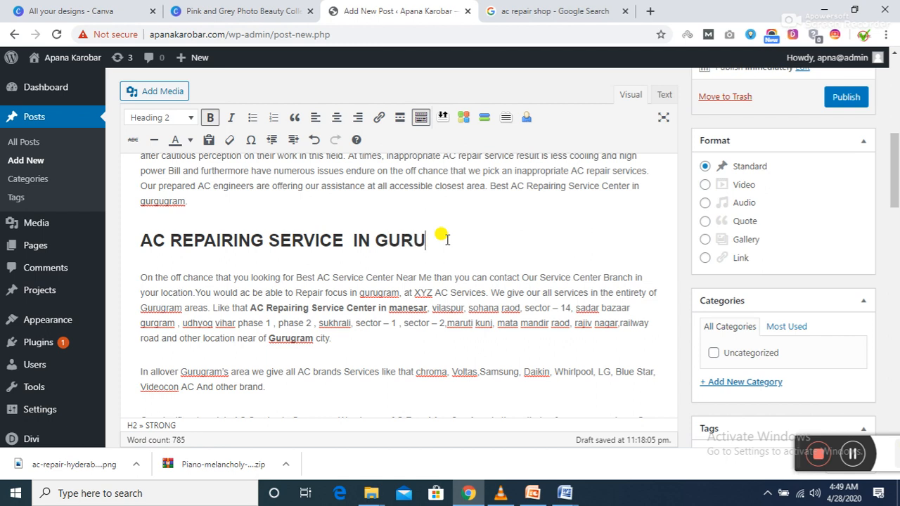
type("GRAM")
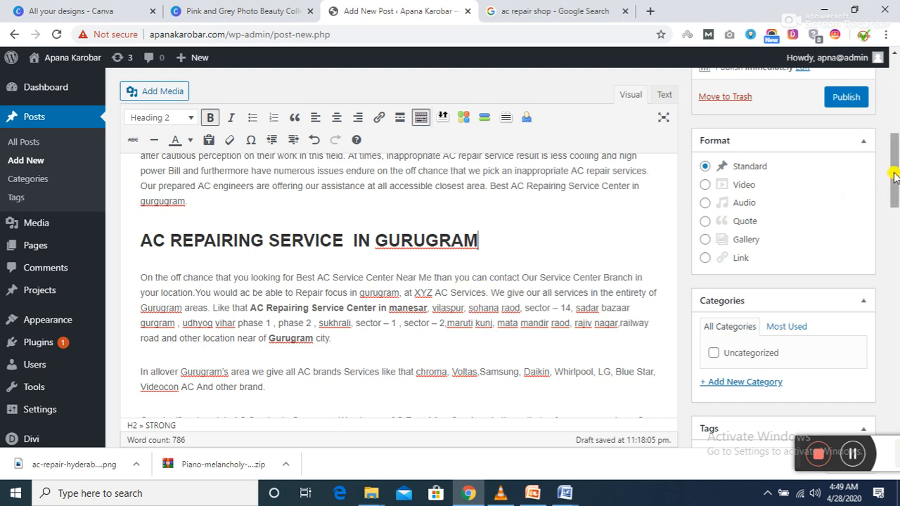
Remove the extra space between "Repair" and "Center" in the heading "AC Repair Center In Gurugram".
left_click_drag(895, 175, 896, 189)
scroll(897, 189, "down", 3)
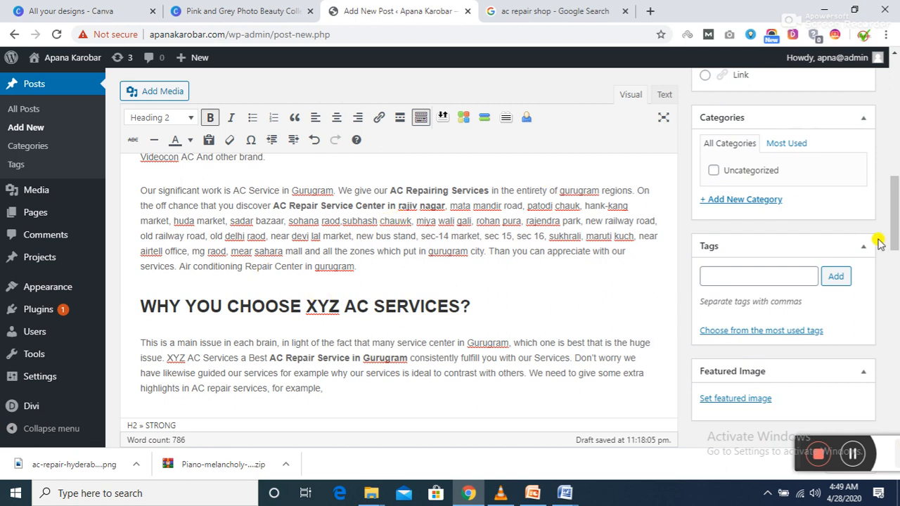
scroll(896, 244, "down", 2)
mouse_move(898, 245)
left_mouse_down()
mouse_move(897, 283)
mouse_move(896, 262)
left_mouse_up()
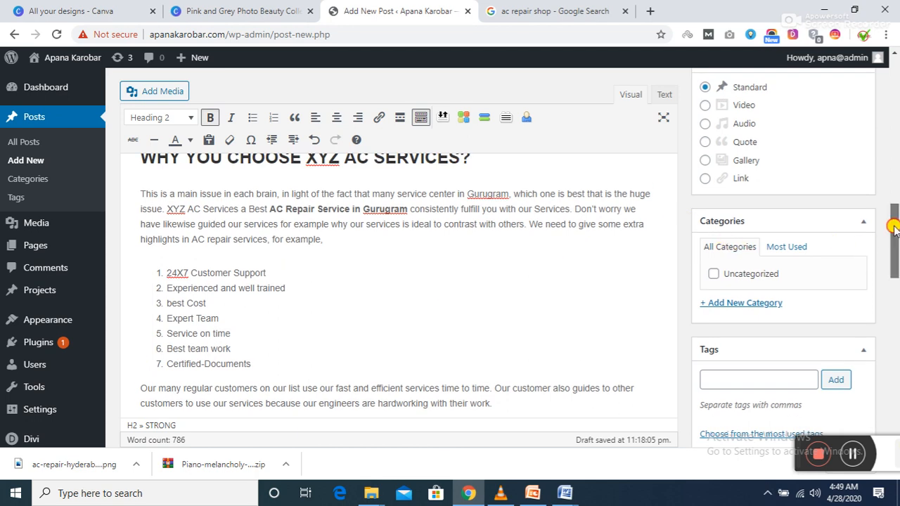
scroll(893, 224, "down", 3)
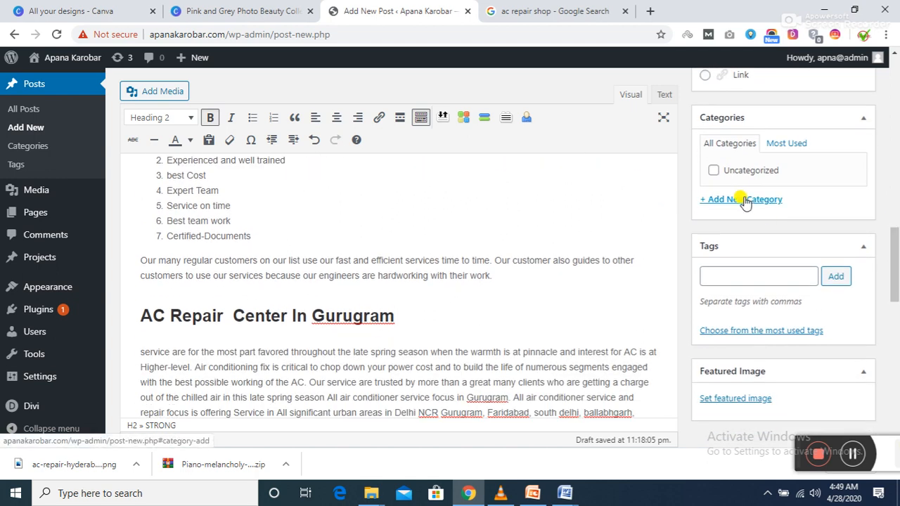
left_click(754, 274)
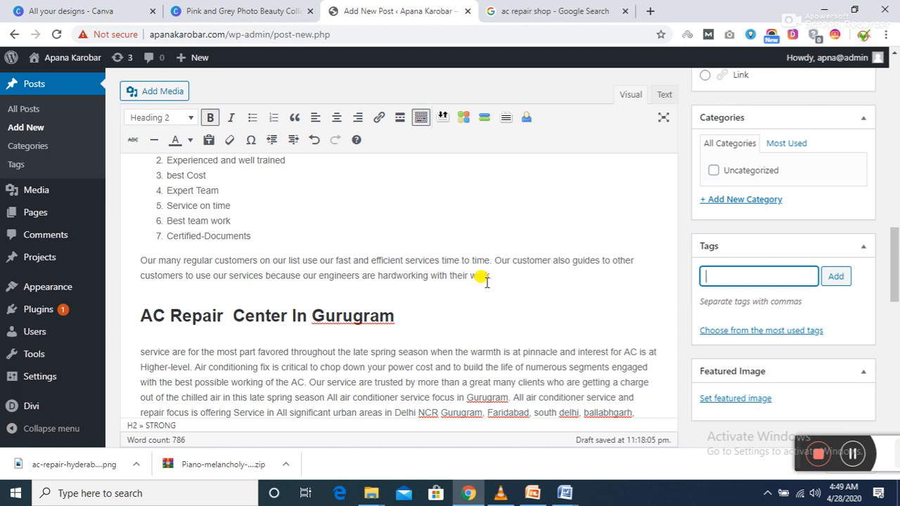
left_click_drag(139, 315, 392, 317)
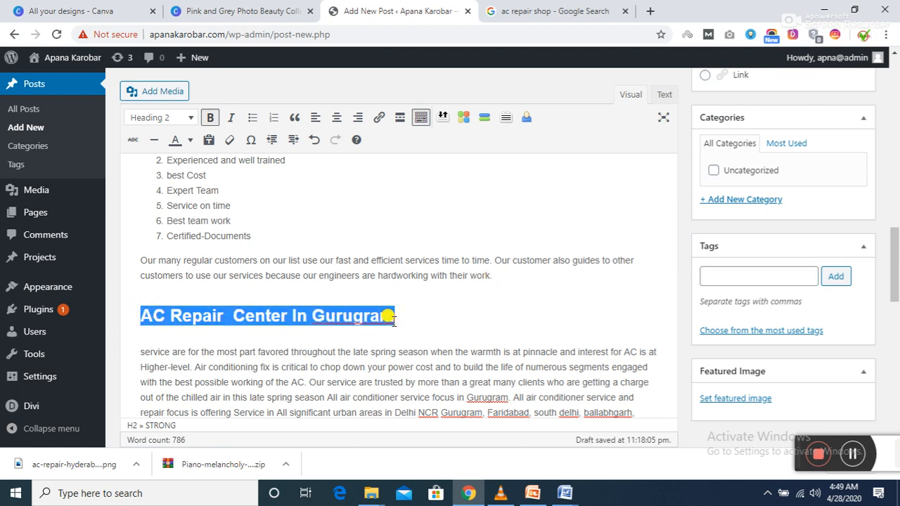
left_click(229, 314)
key("BackSpace")
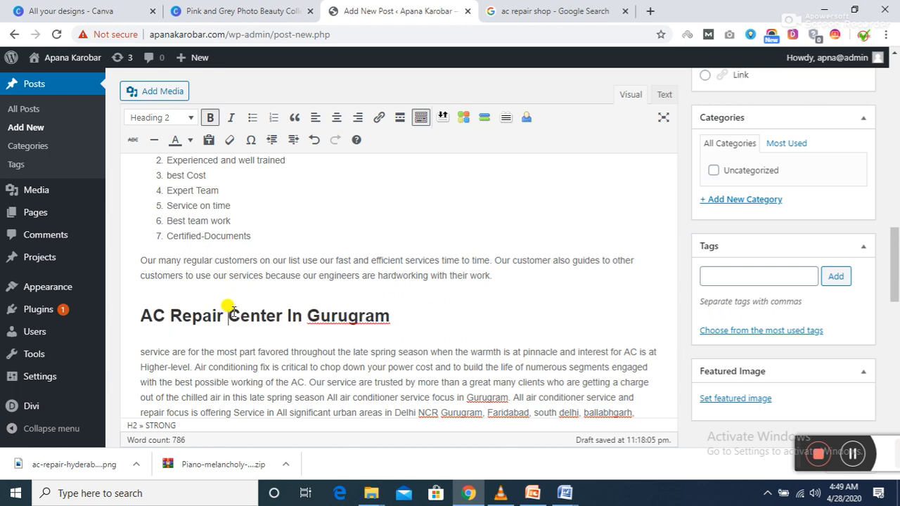
Copy the heading "AC Repair Center In Gurugram" and add it as a tag of the post.
left_click_drag(138, 313, 399, 308)
key("ctrl+c")
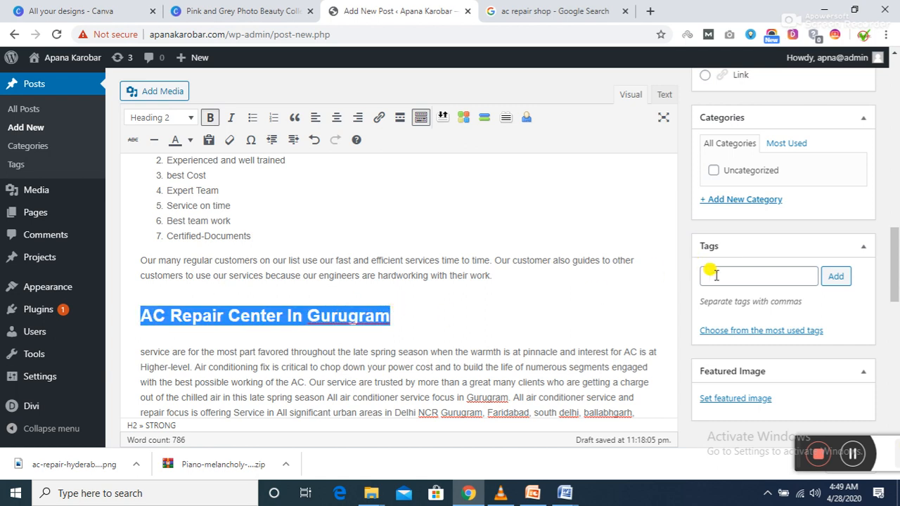
left_click(712, 276)
key("ctrl+v")
key("Return")
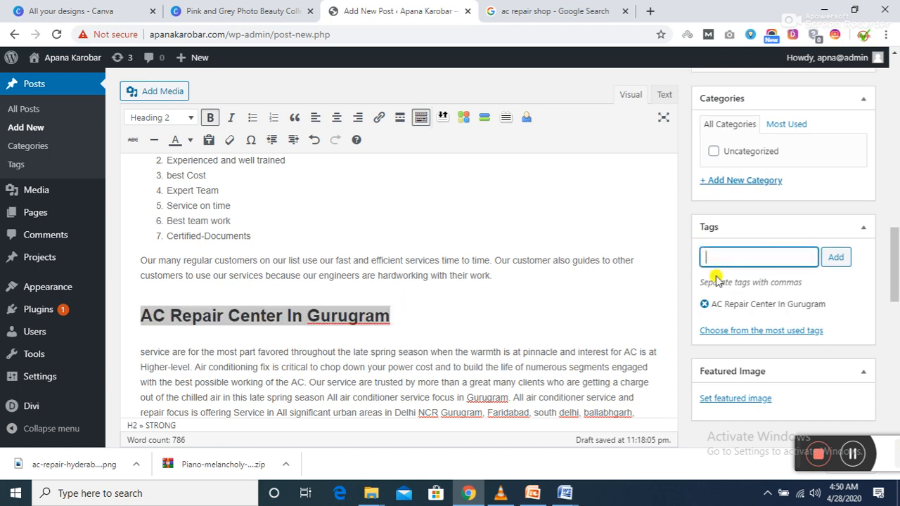
Add three more post tags by prefixing "AC Repair Center In Gurugram" with "Best", "low price" and "Top".
type("Best")
key("ctrl+v")
key("Return")
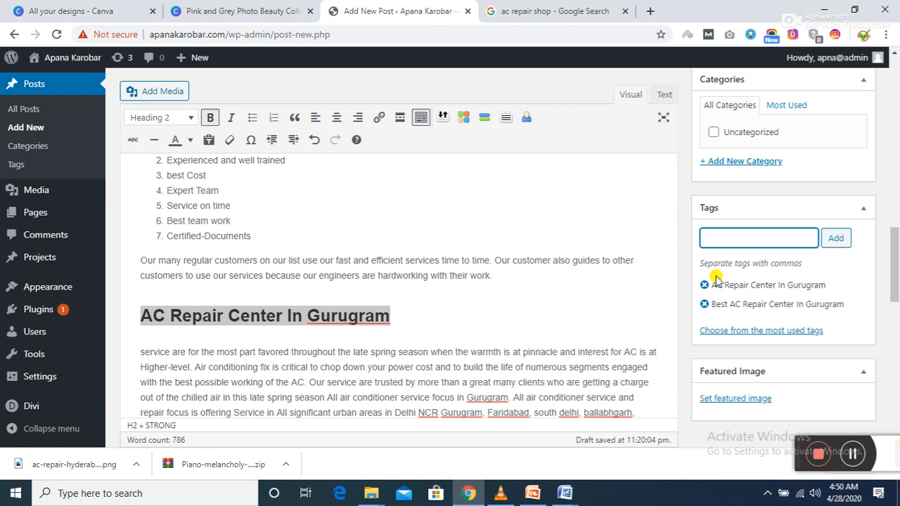
type("low price")
key("ctrl+v")
key("Return")
type("Top")
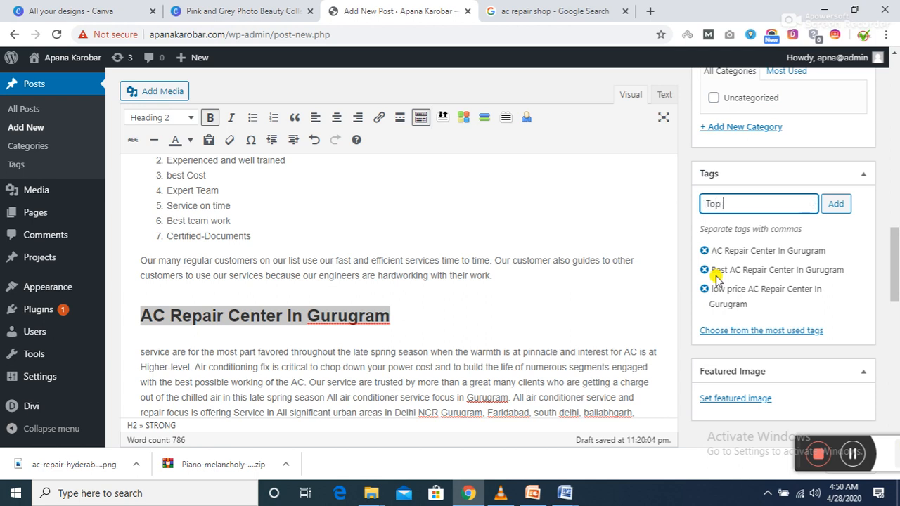
key("ctrl+v")
key("Return")
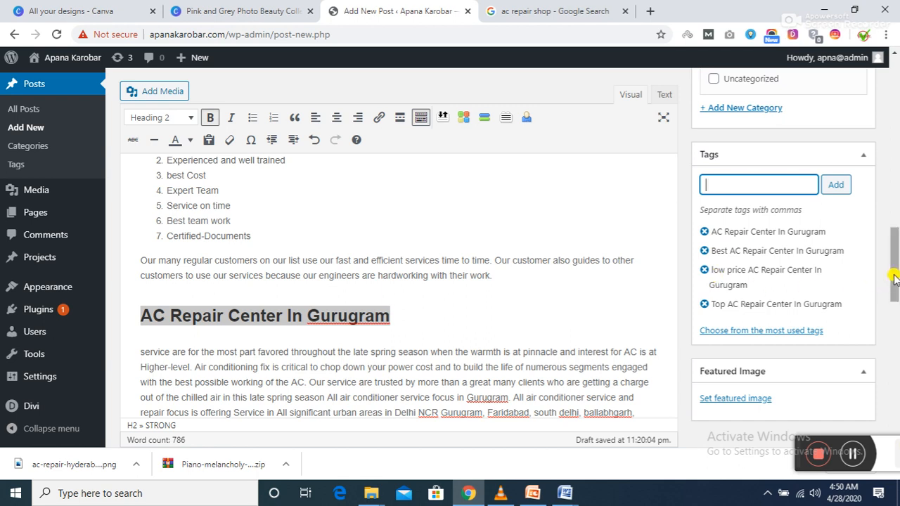
Create a new post category named "Repair & Service" without a parent category.
left_click_drag(893, 278, 897, 228)
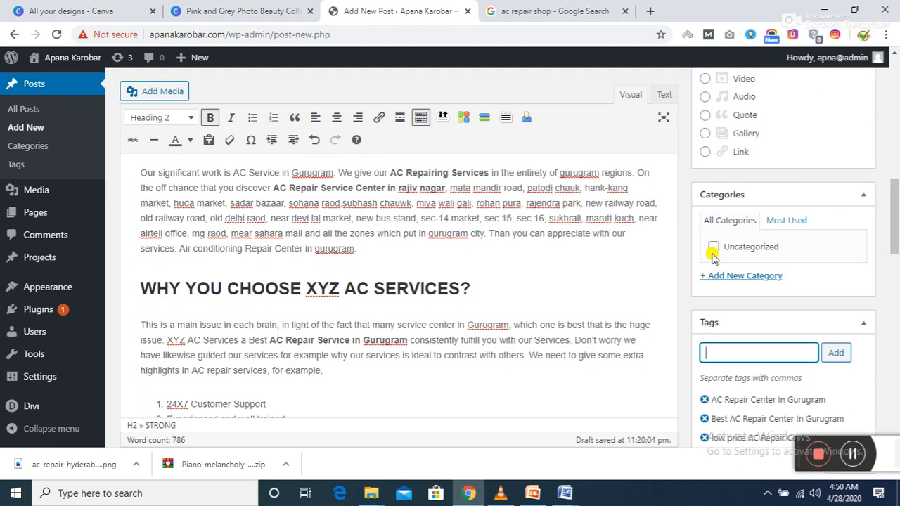
left_click(731, 278)
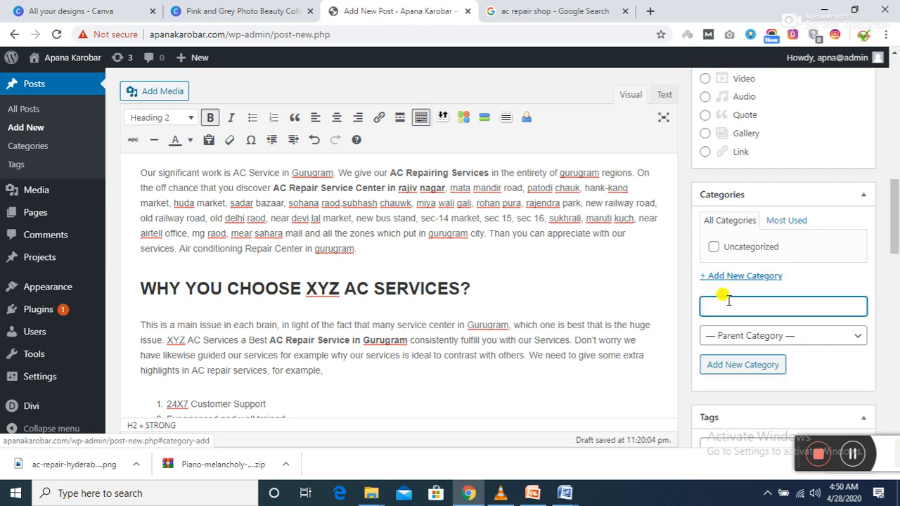
type("Real")
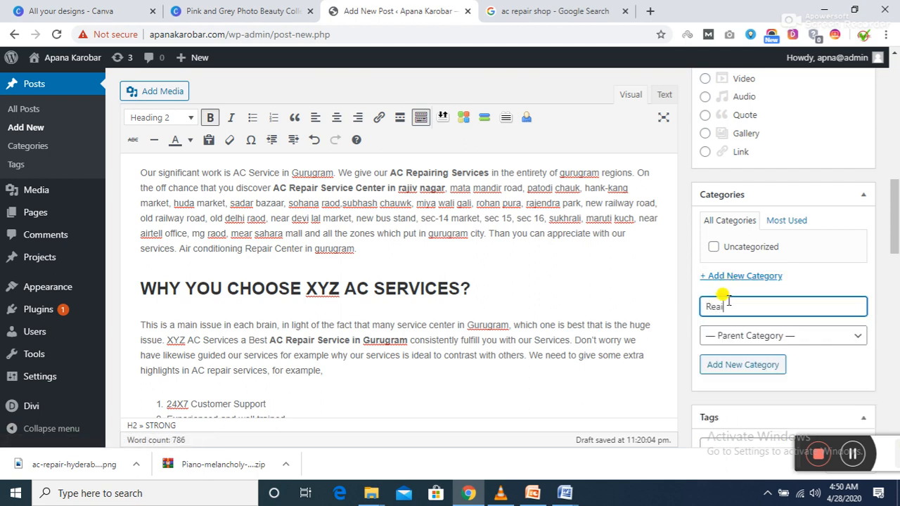
key("BackSpace")
type("air & Service")
left_click(761, 366)
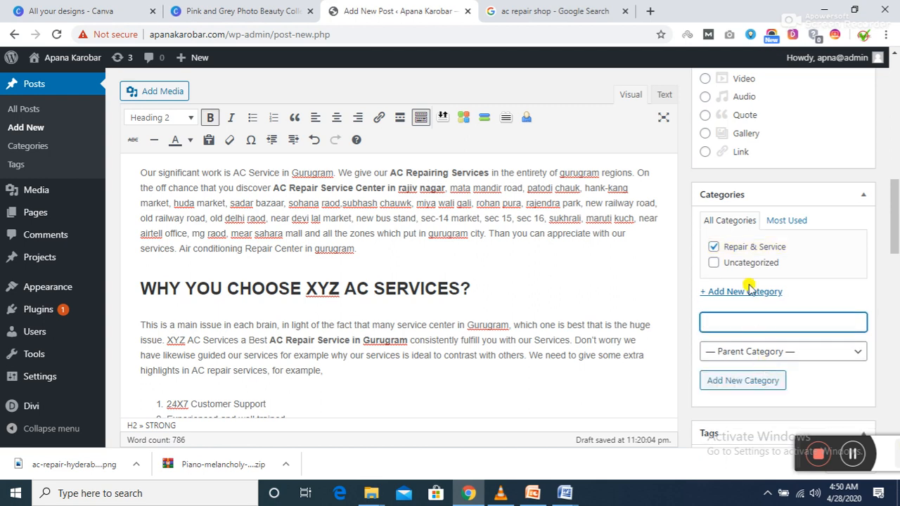
Add a dashed separator and the lines "Title", "Keyword" and "Description" at the end of the post content.
left_click_drag(896, 252, 874, 381)
left_click(227, 268)
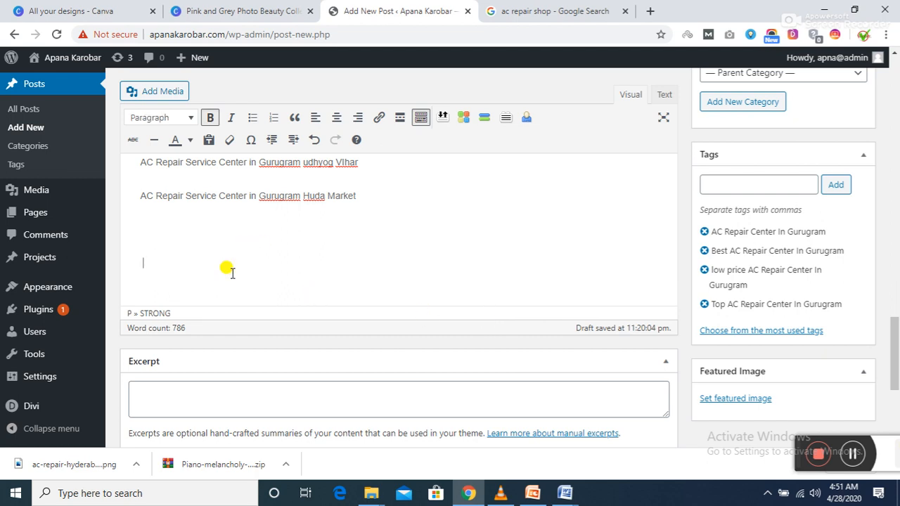
type("------------")
key("Return")
type("Title")
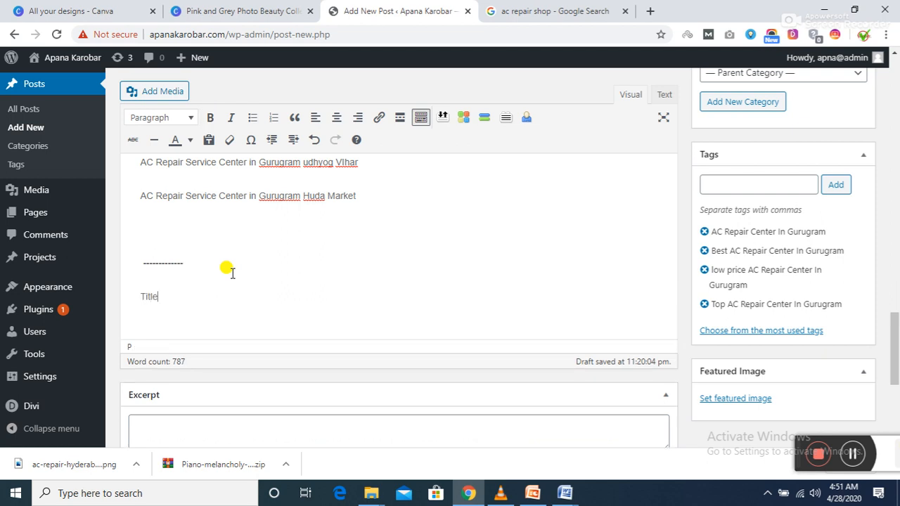
key("Return")
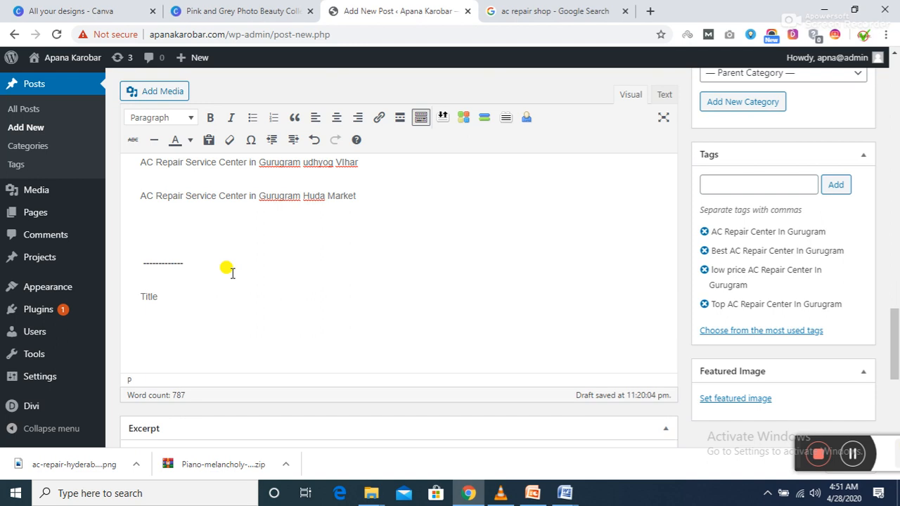
type("Keyword")
key("Return")
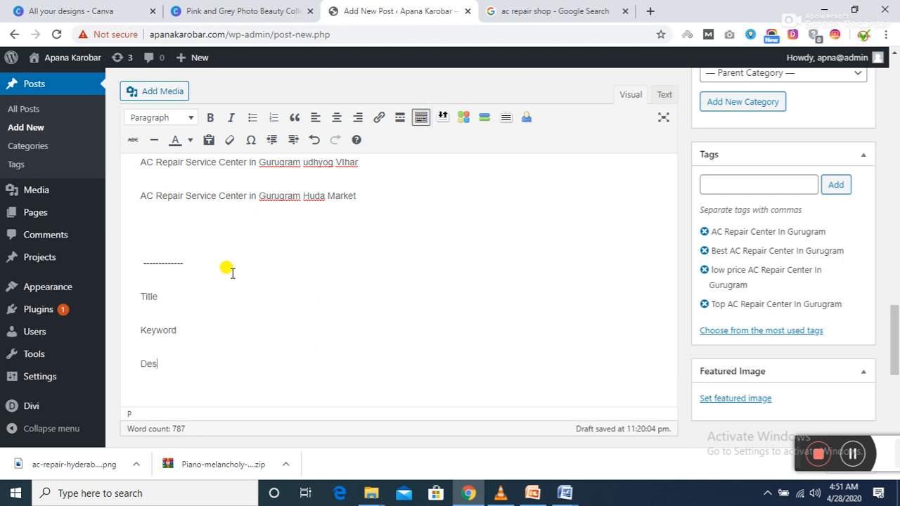
type("Description")
key("Return")
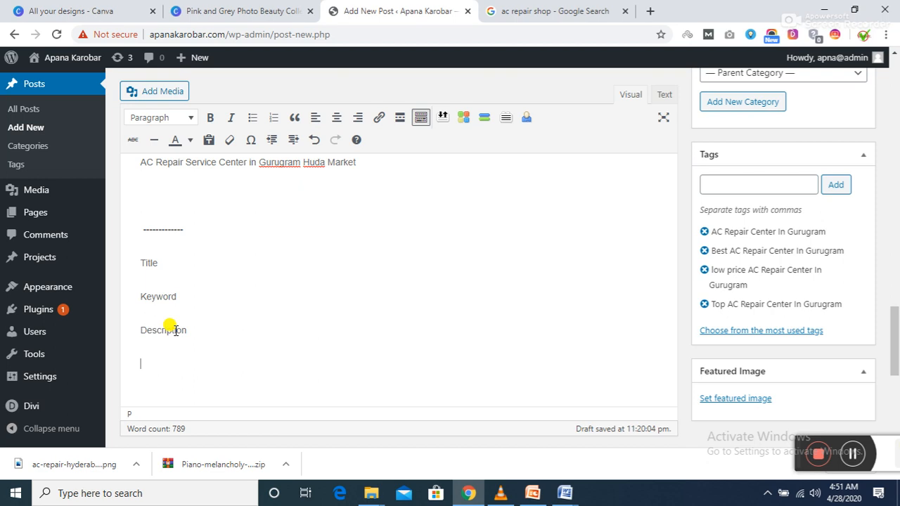
type("Meta Tag")
left_click_drag(179, 365, 137, 366)
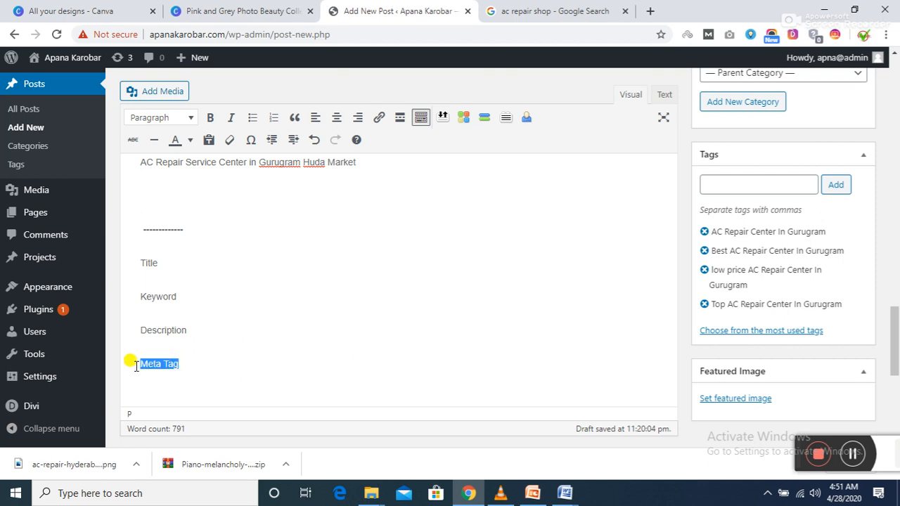
key("BackSpace")
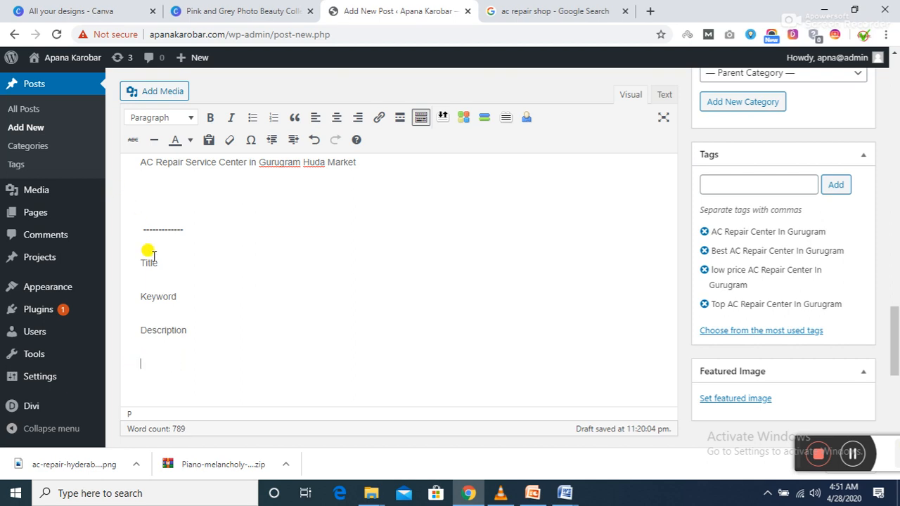
Insert a bold "Meta Tag" line above the "Title" line in the post content.
left_click(136, 241)
left_click(140, 256)
key("Return")
key("Up")
type("Meta Tag")
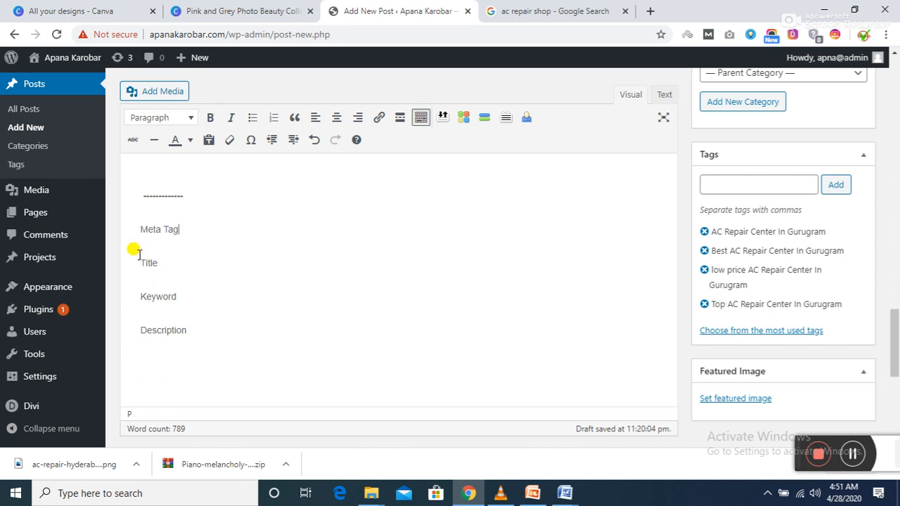
left_click_drag(181, 228, 139, 224)
key("ctrl+b")
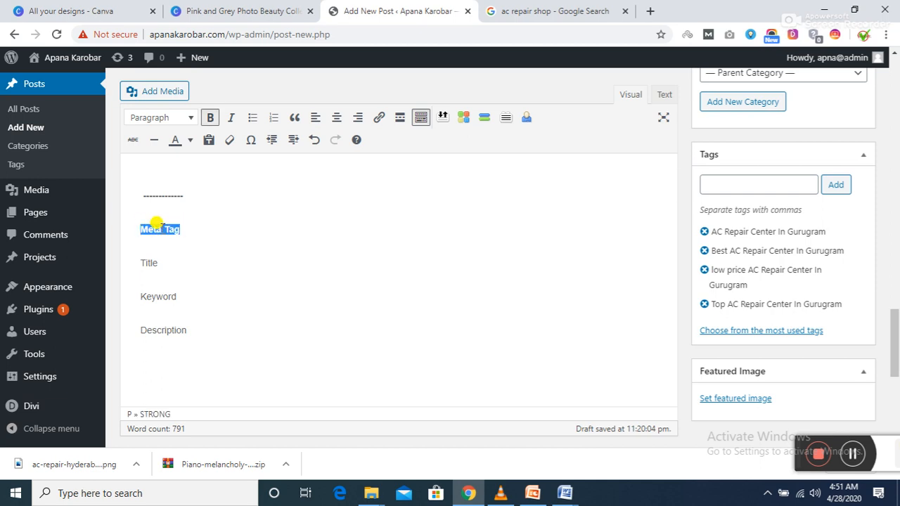
left_click(148, 250)
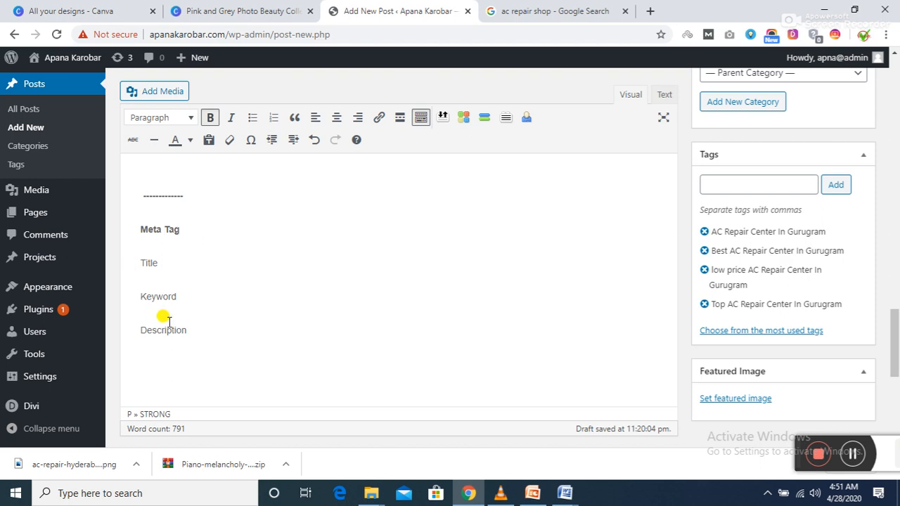
Add the line "Add Plugins - Yoast" below "Description" in the post content.
mouse_move(895, 328)
left_mouse_down()
mouse_move(896, 368)
mouse_move(894, 327)
left_mouse_up()
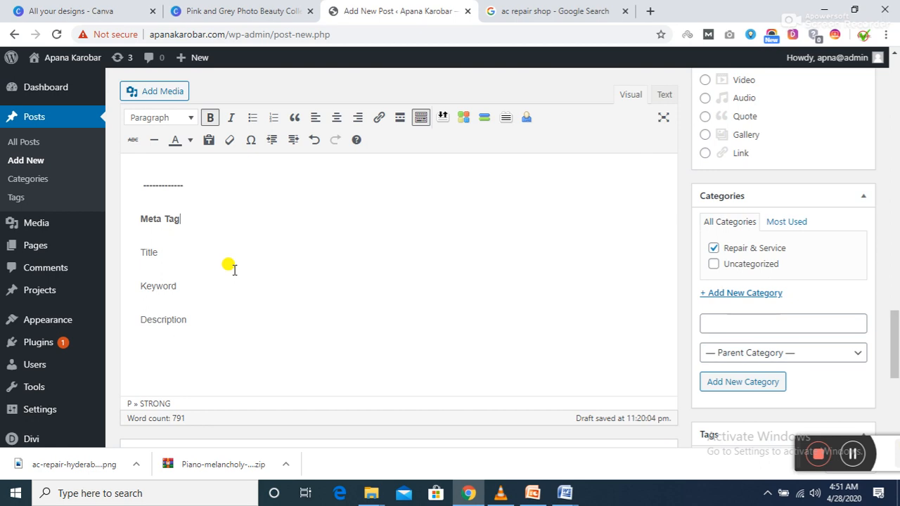
left_click(212, 333)
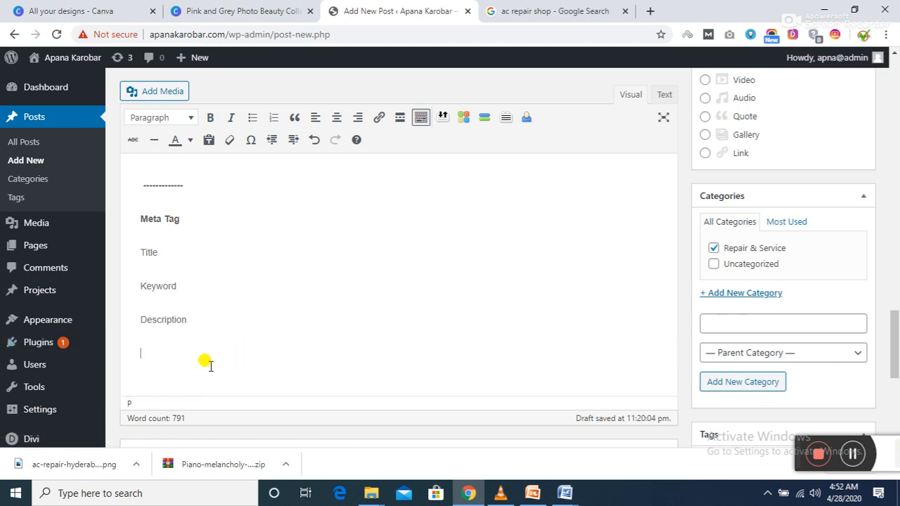
type("Add Plu")
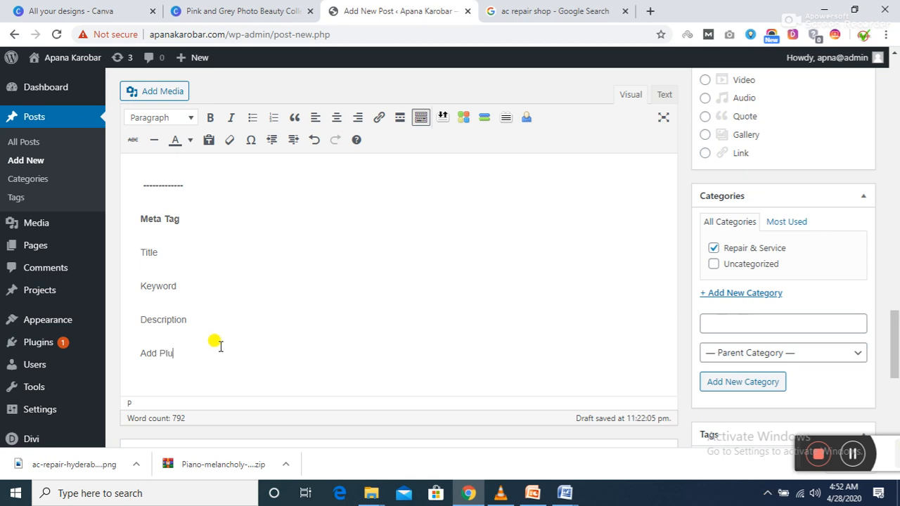
type("gins - Yoast")
left_click_drag(235, 353, 199, 354)
mouse_move(33, 344)
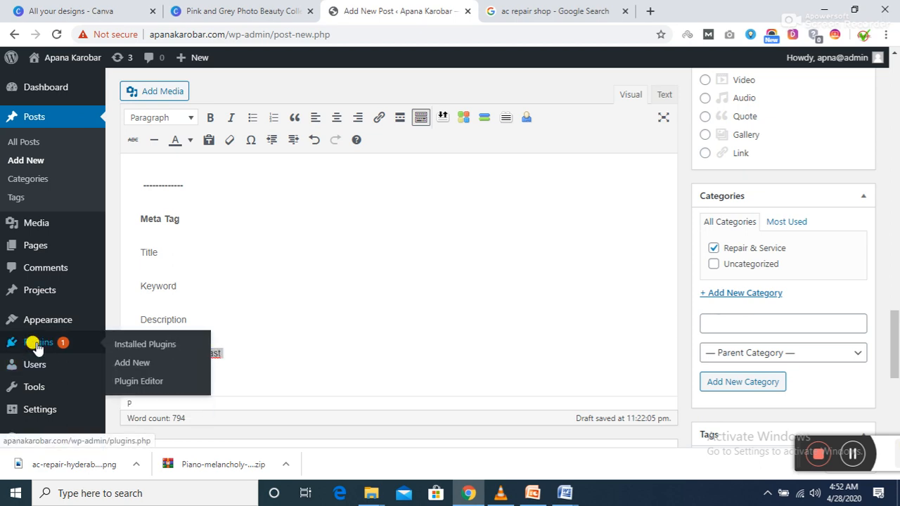
left_click(122, 345)
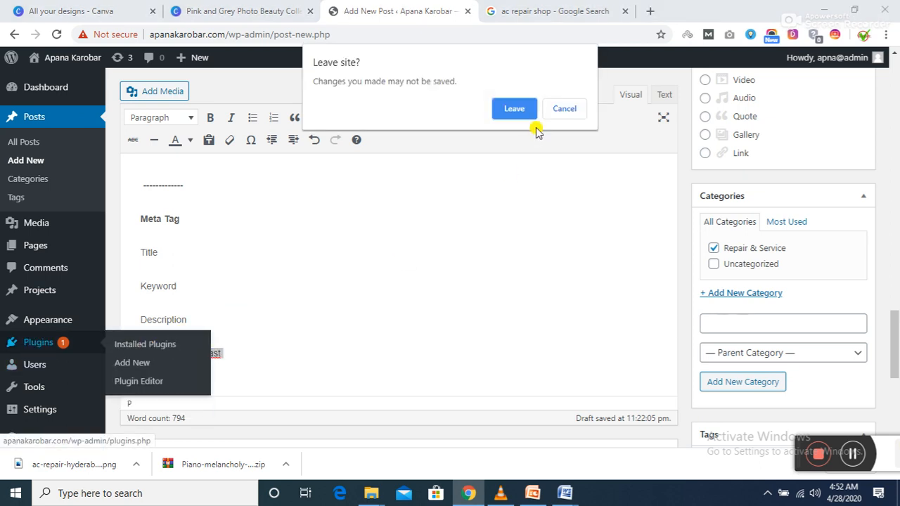
left_click(563, 109)
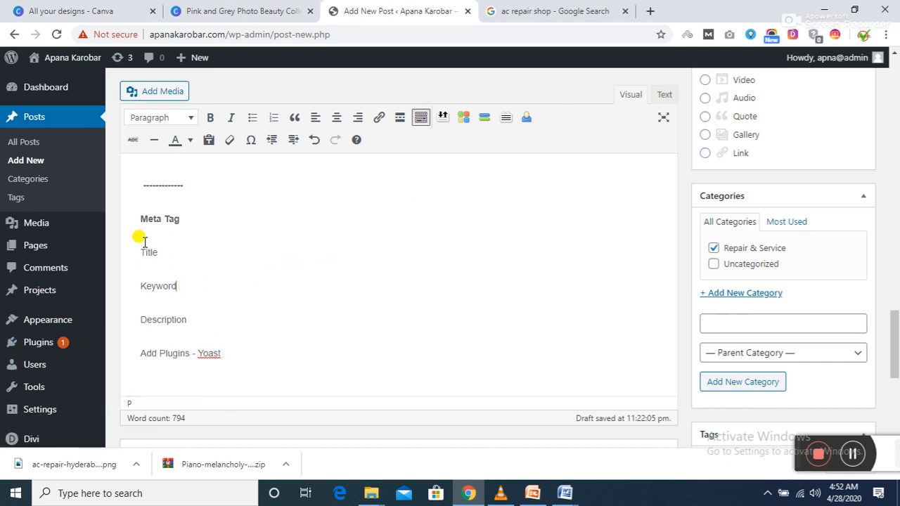
Delete the meta tag and plugin notes from the end of the post content.
left_click_drag(136, 203, 243, 338)
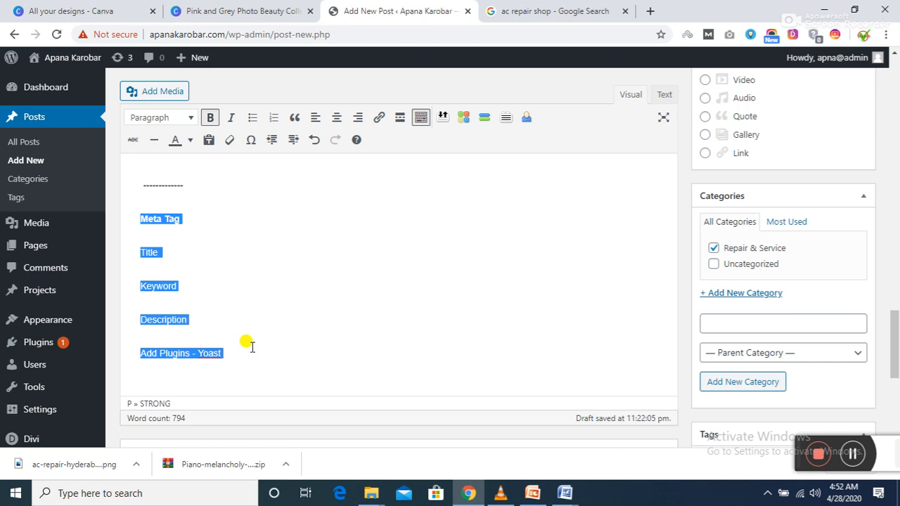
key("BackSpace")
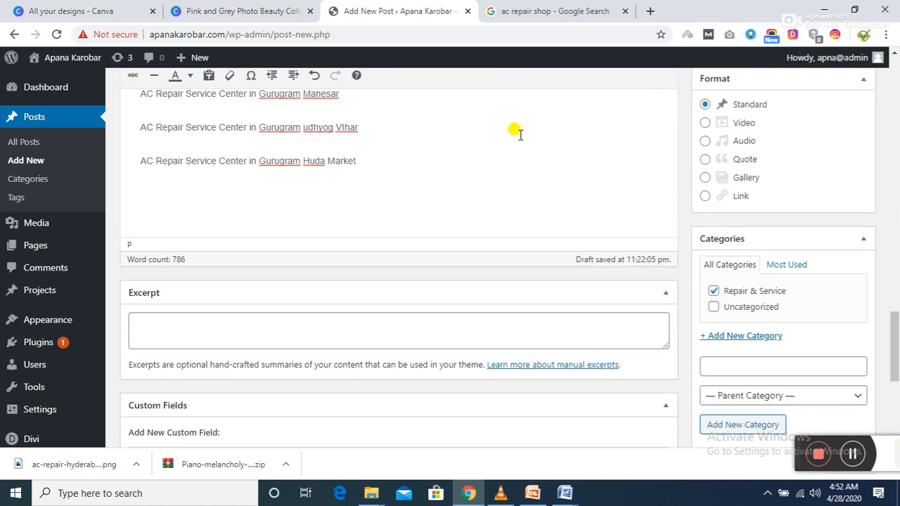
Insert an empty line above the opening heading of the post content.
left_click_drag(897, 334, 890, 76)
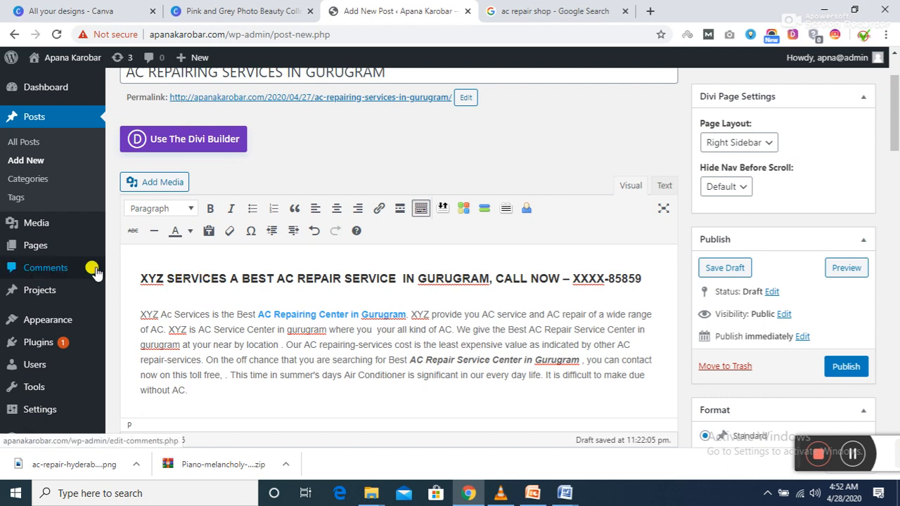
left_click(145, 258)
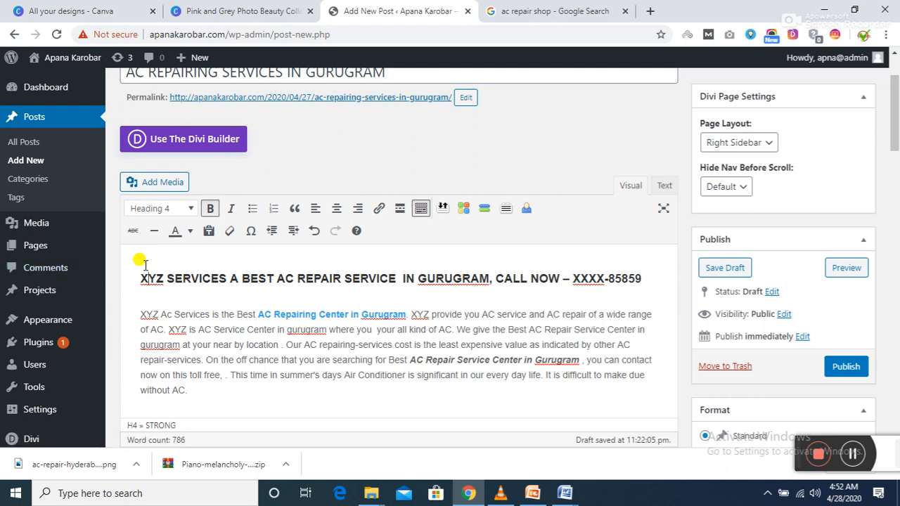
key("Return")
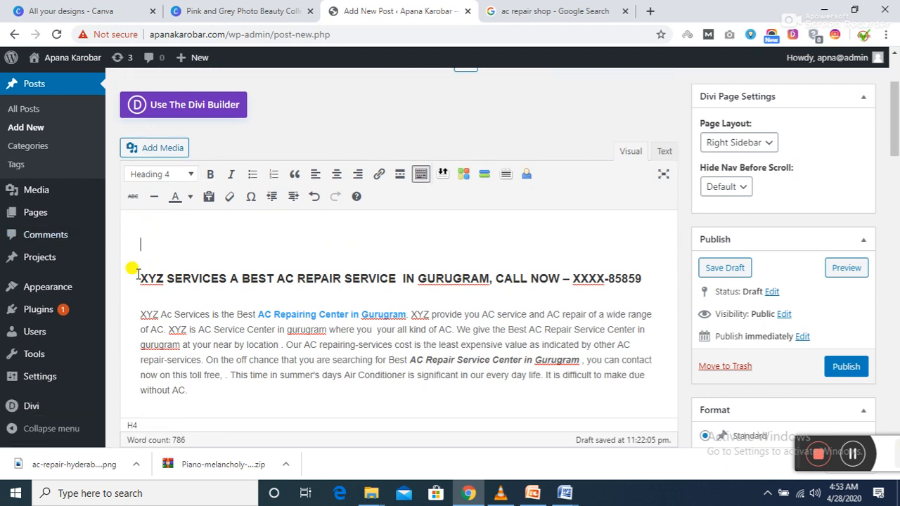
left_click(151, 147)
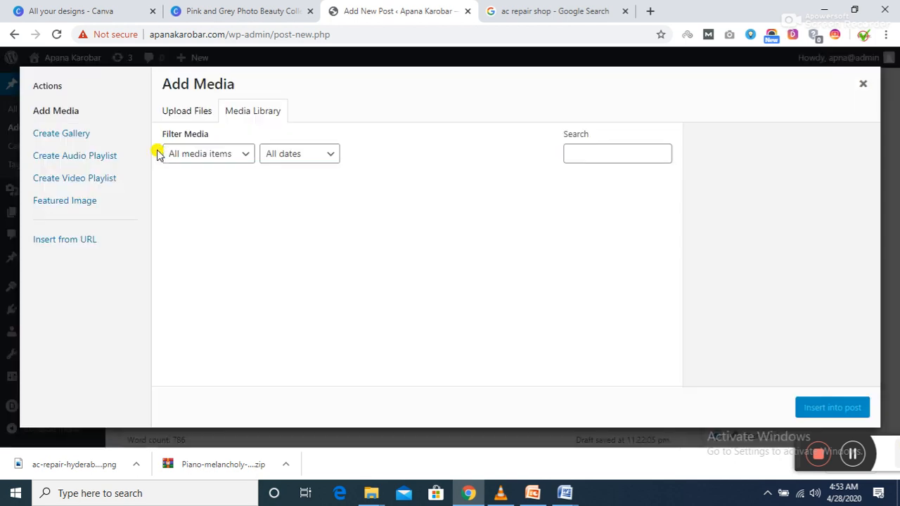
left_click(178, 111)
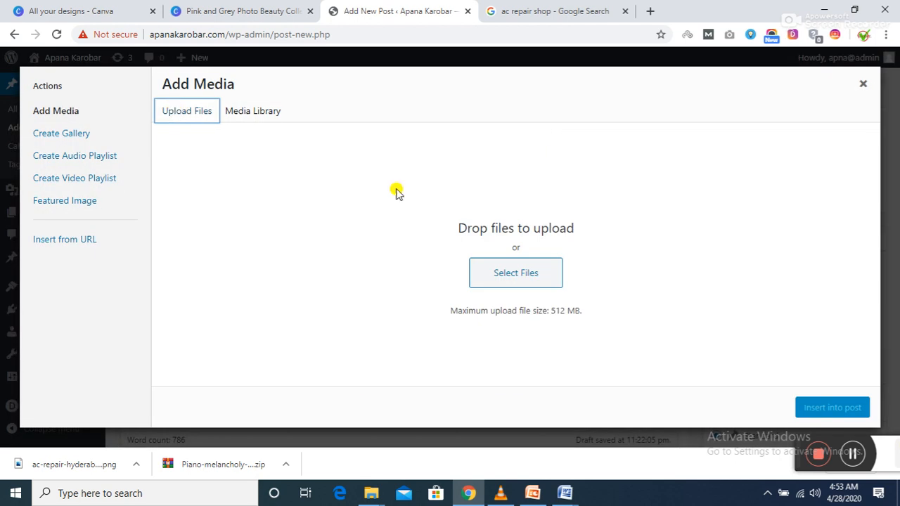
left_click(510, 272)
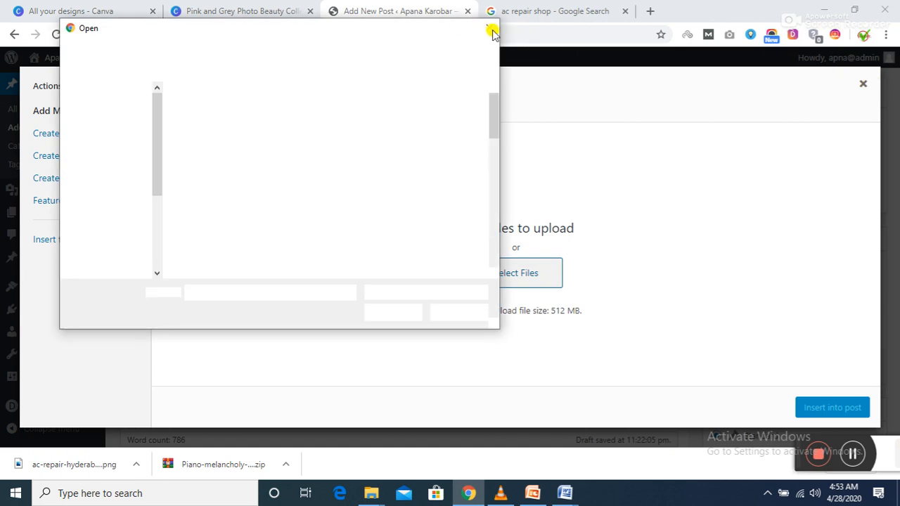
left_click(490, 31)
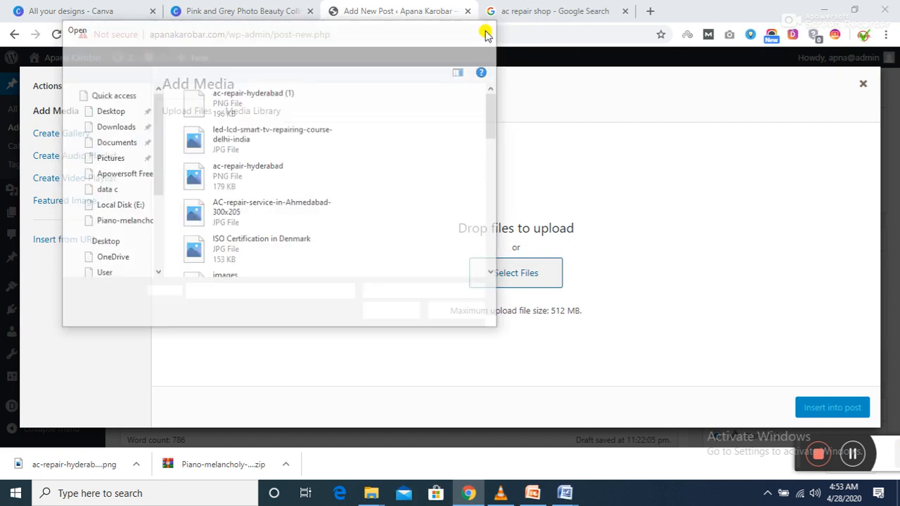
left_click(863, 84)
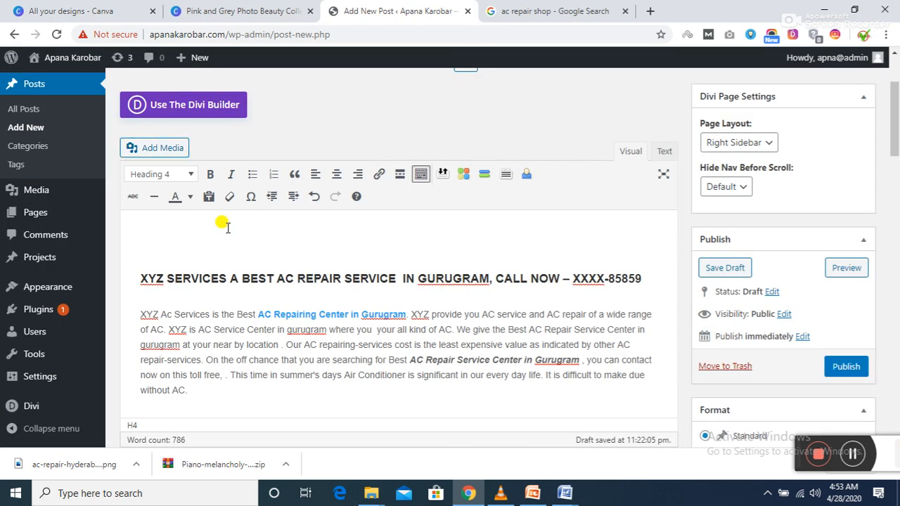
Upload the PNG image "ac-repair-hyderabad (1)" from the Desktop through Add Media.
mouse_move(895, 120)
left_mouse_down()
mouse_move(895, 186)
mouse_move(895, 115)
left_mouse_up()
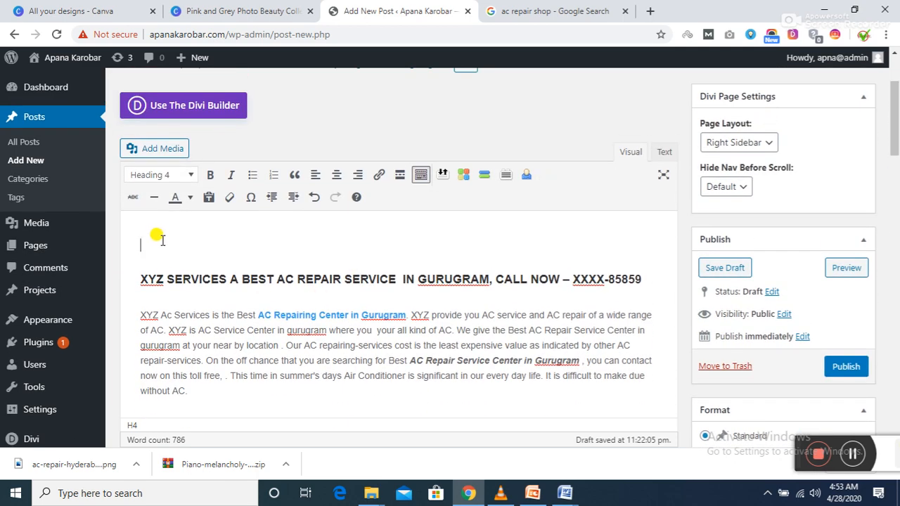
left_click(150, 147)
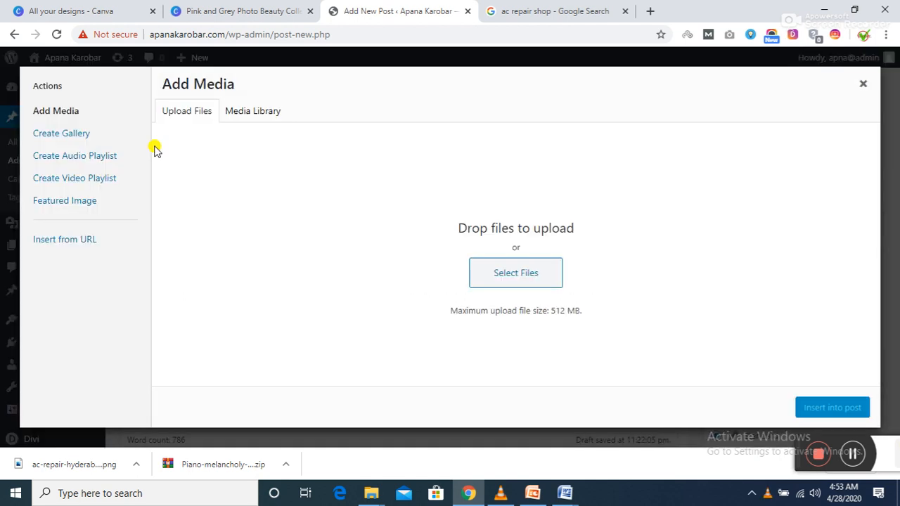
left_click(239, 110)
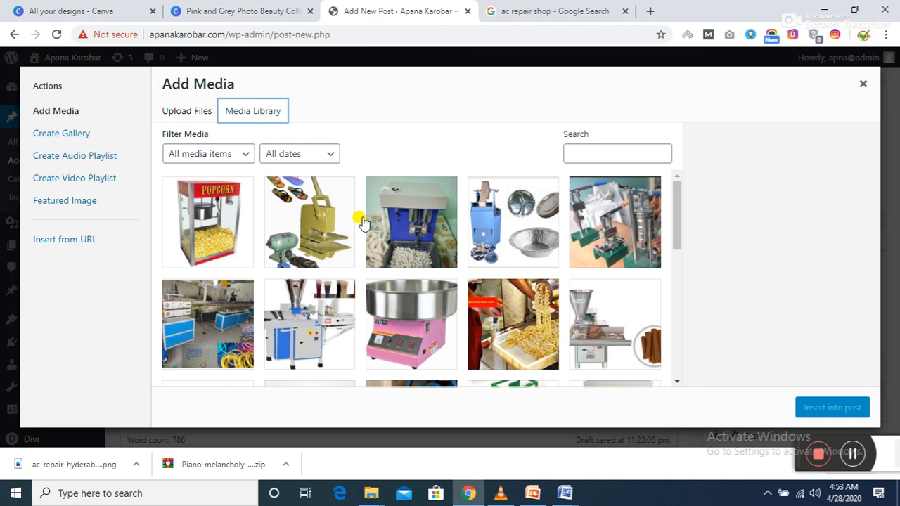
left_click(174, 116)
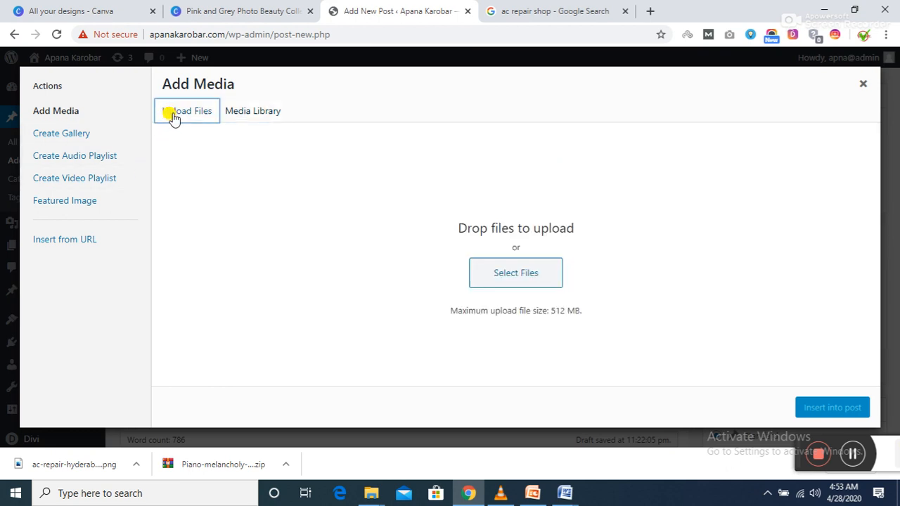
left_click(503, 285)
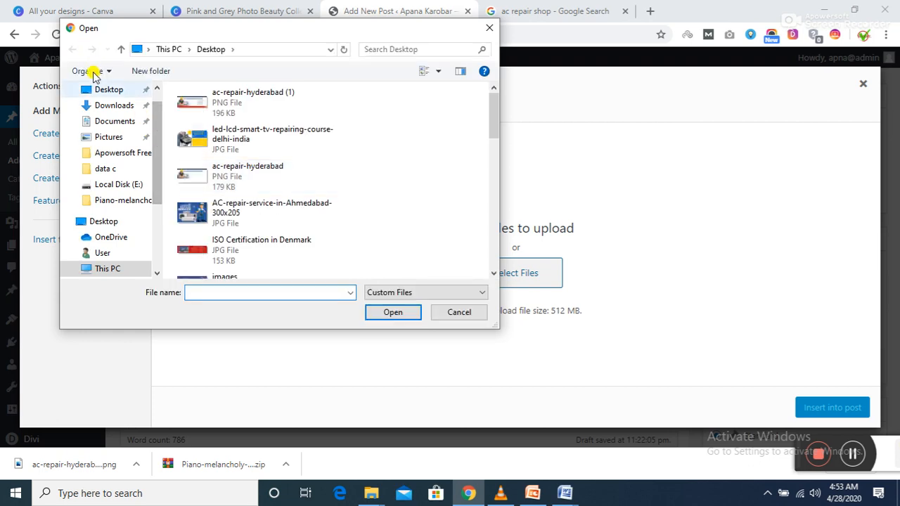
double_click(208, 104)
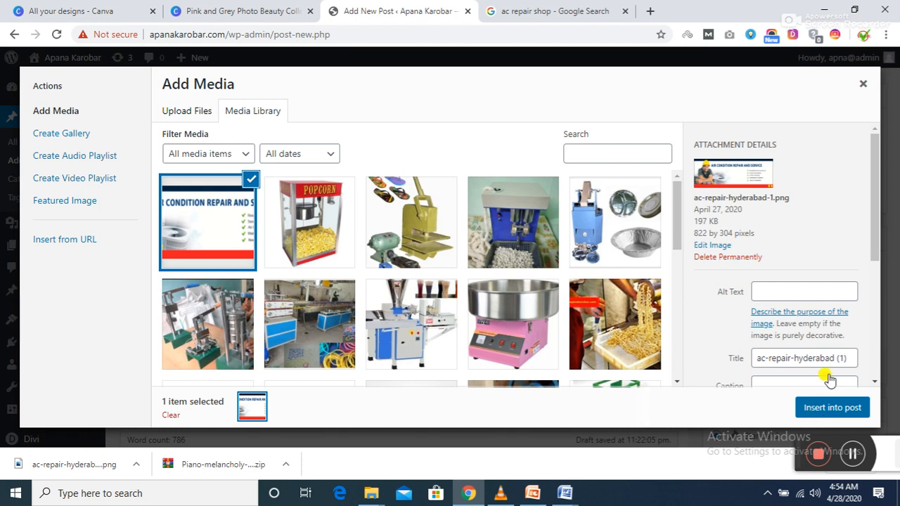
Set the uploaded image's alt text to "AC REPAIRING SERVICES IN GURUGRAM", copied from the red title in the Word document.
left_click(760, 294)
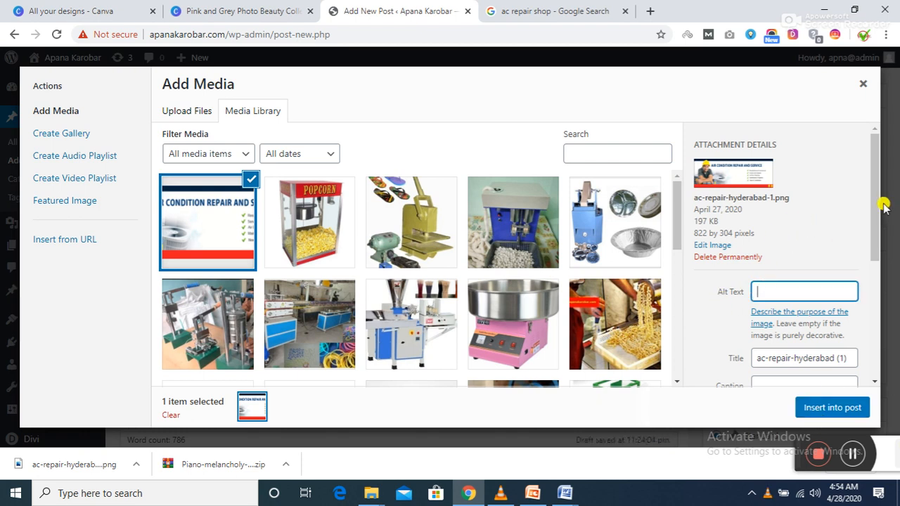
mouse_move(876, 202)
left_mouse_down()
mouse_move(875, 222)
mouse_move(878, 208)
left_mouse_up()
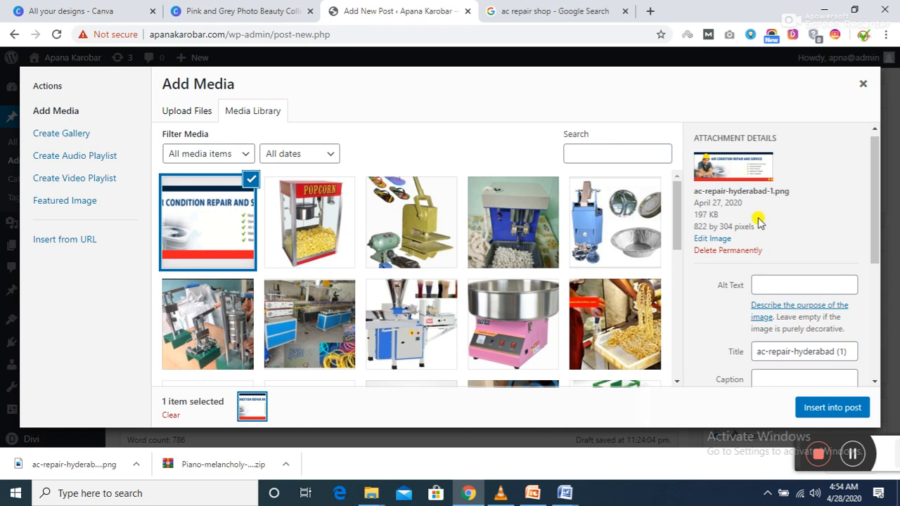
left_click(780, 285)
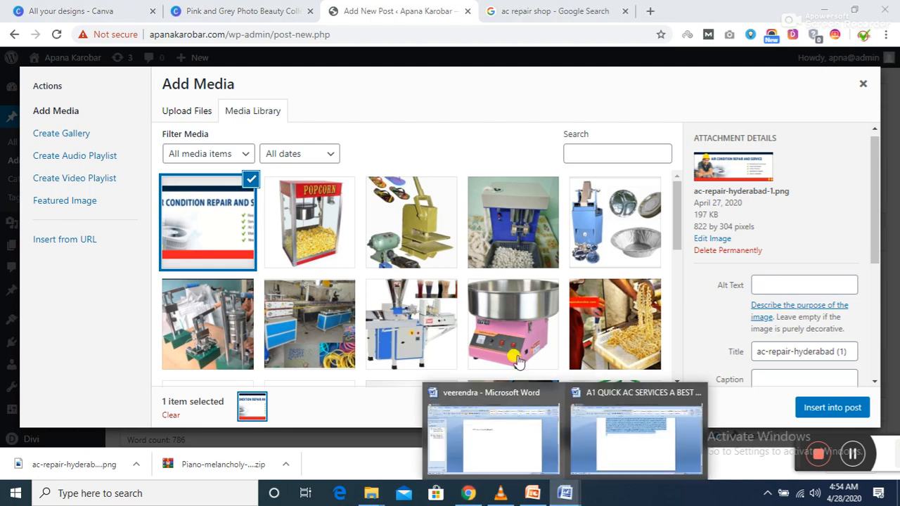
left_click(623, 439)
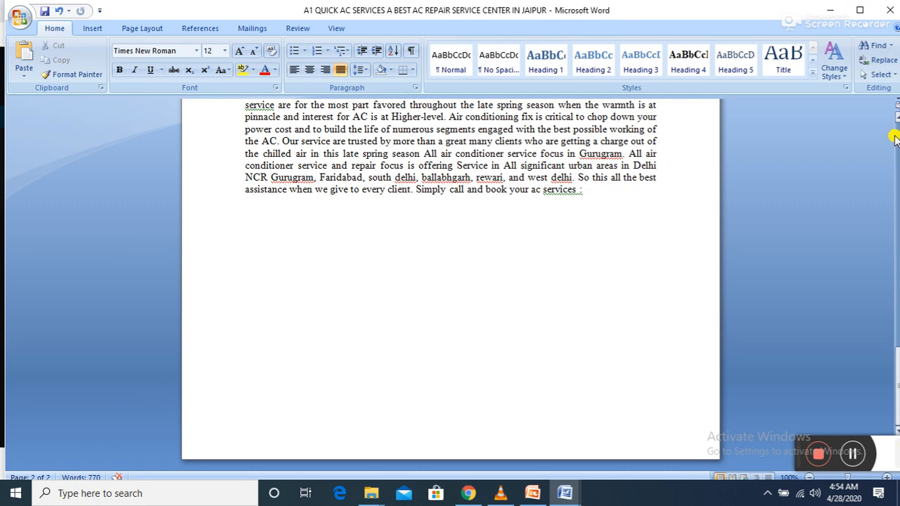
left_click(896, 138)
left_click(896, 137)
left_click(896, 137)
left_click(896, 137)
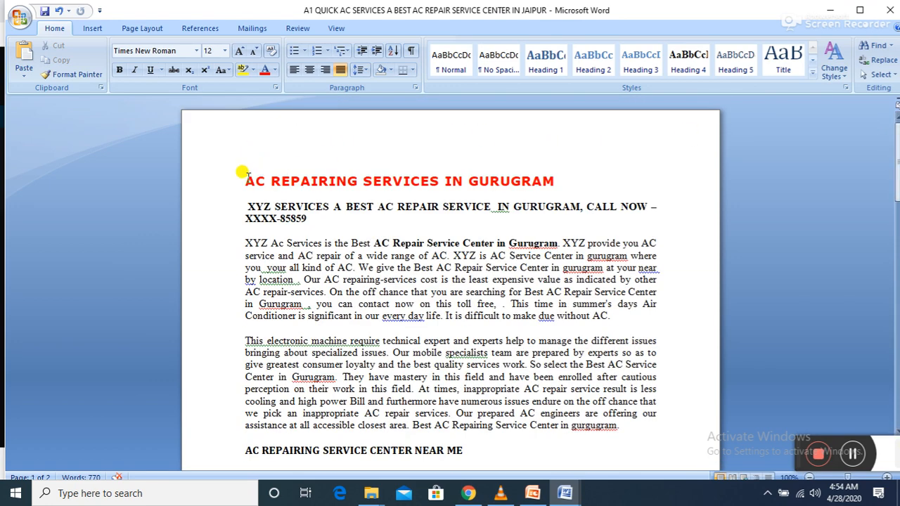
left_click(218, 182)
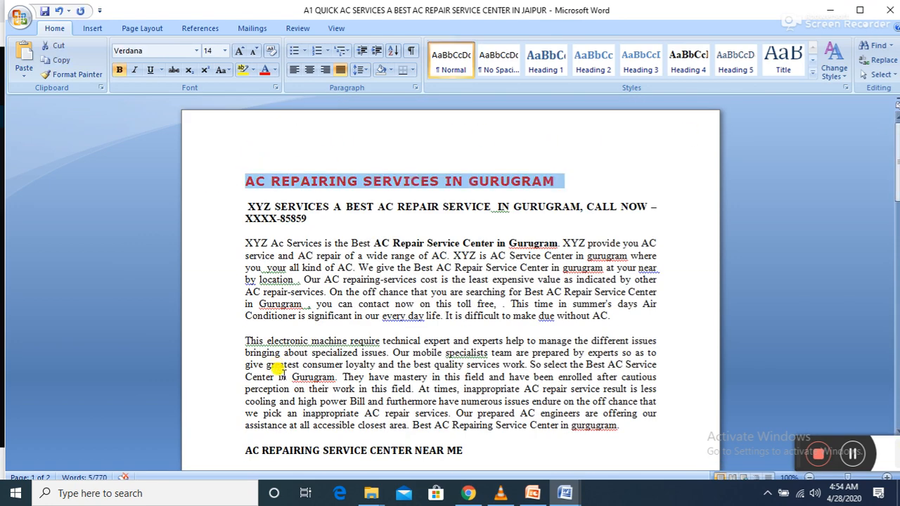
left_click(468, 493)
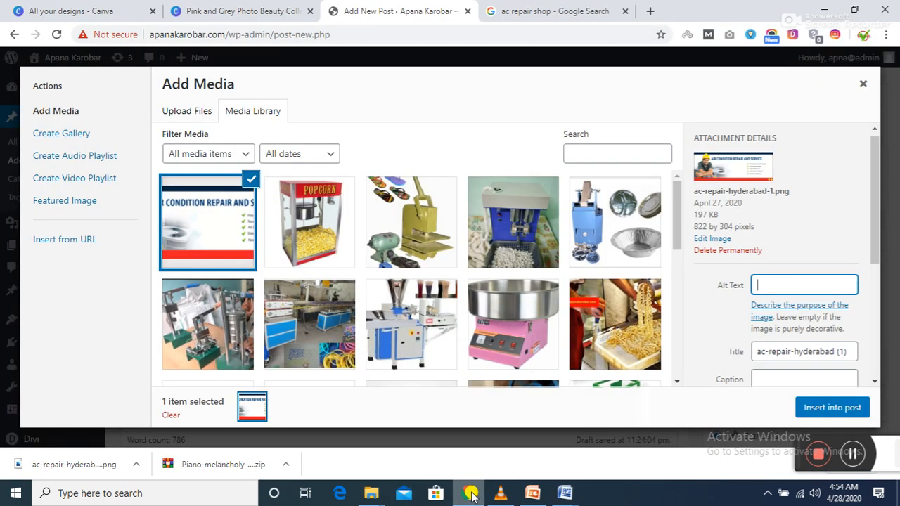
key("ctrl+v")
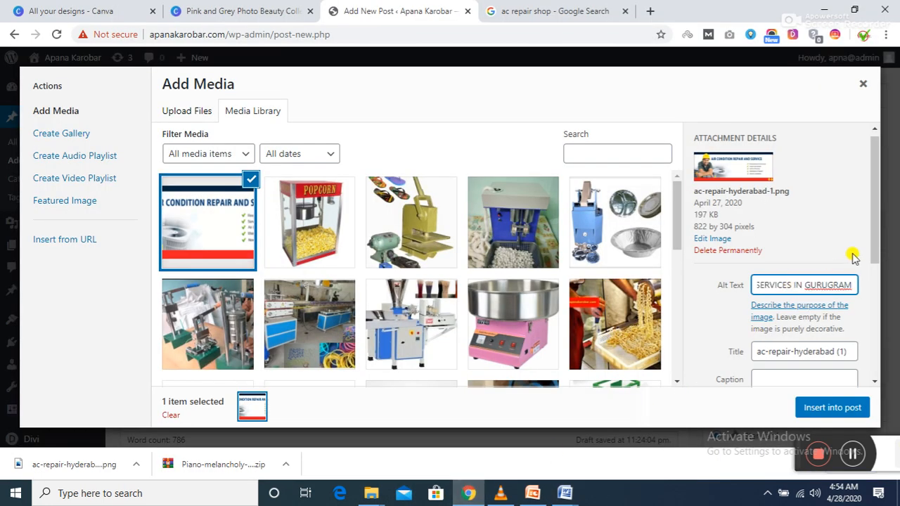
Insert the banner image above the post's opening heading and enlarge it to nearly the full width of the content.
left_click_drag(878, 232, 878, 278)
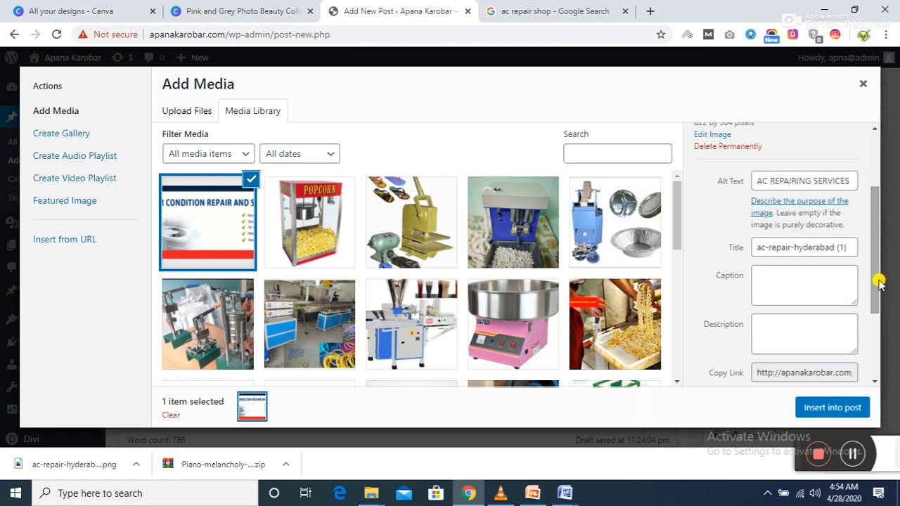
left_click(823, 408)
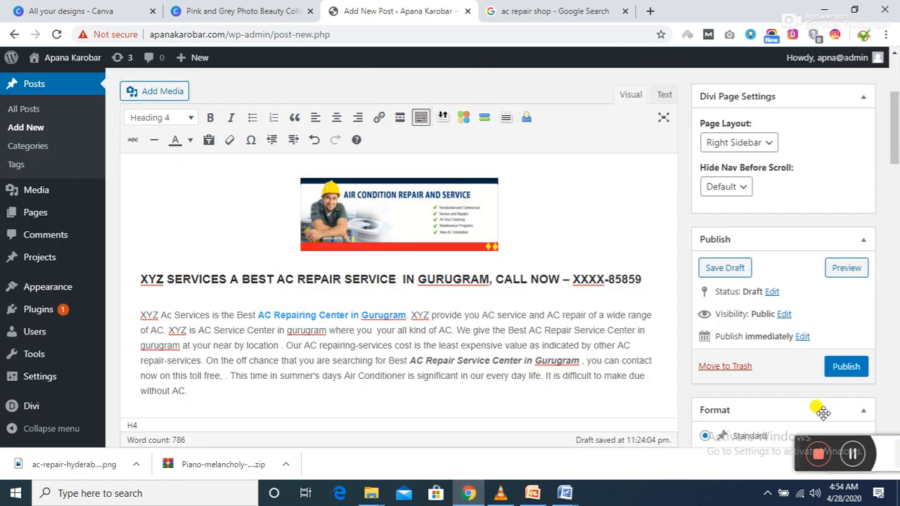
left_click(365, 216)
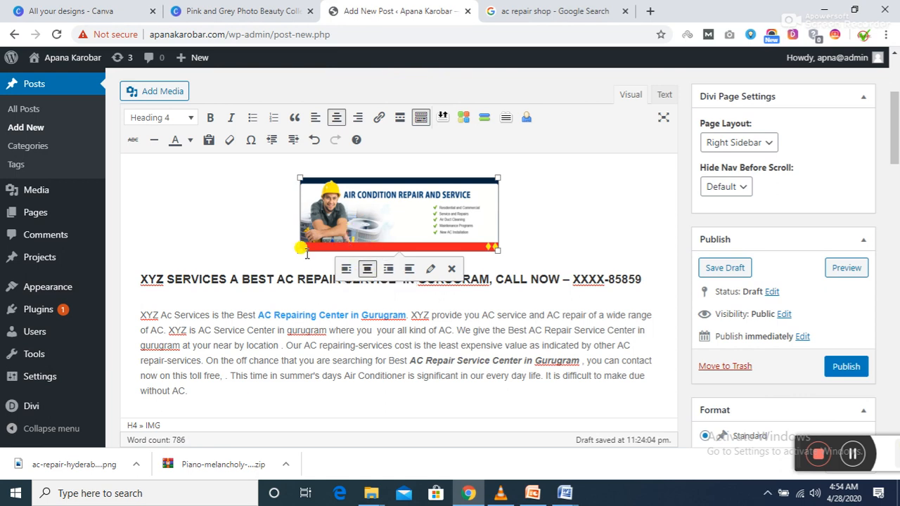
left_click_drag(292, 246, 150, 265)
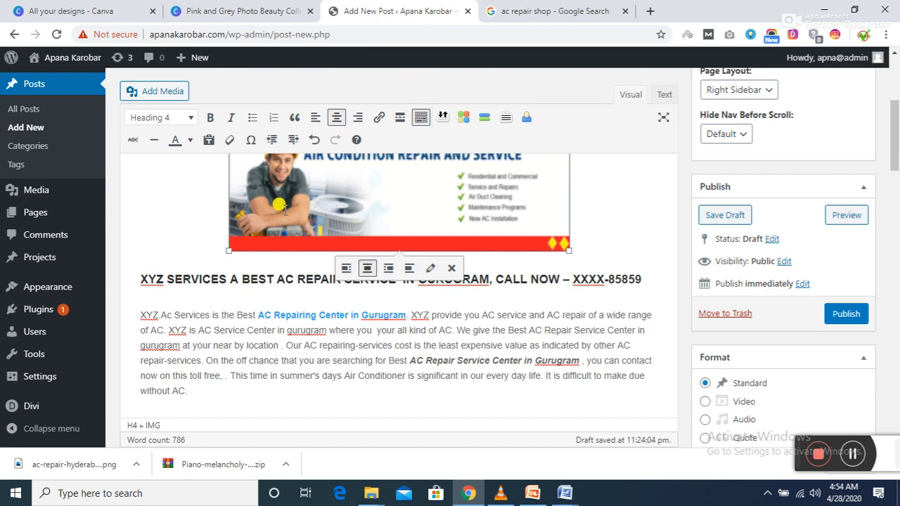
scroll(897, 151, "up", 2)
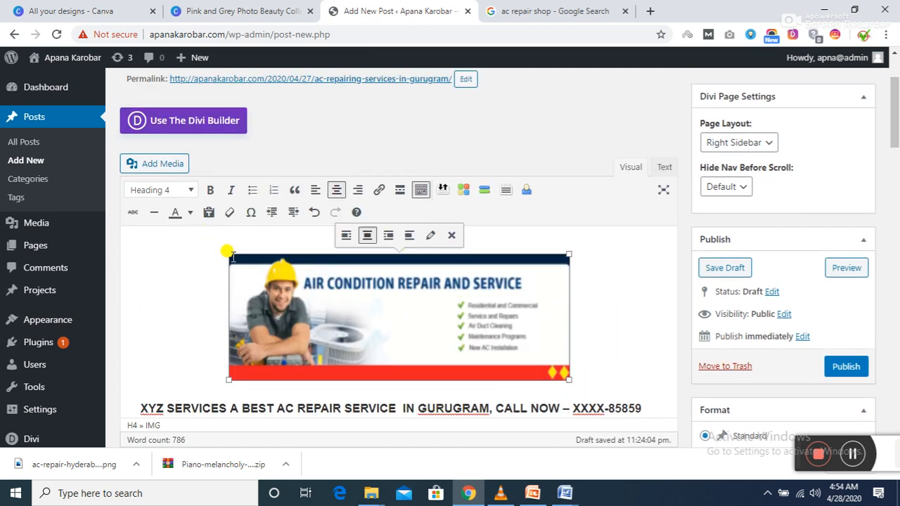
left_click_drag(227, 252, 187, 255)
left_click_drag(610, 379, 640, 378)
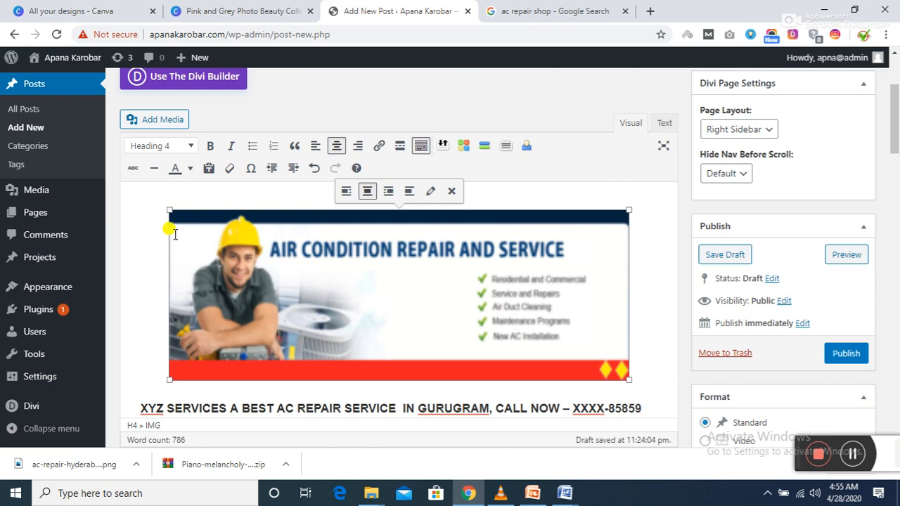
left_click_drag(168, 208, 147, 210)
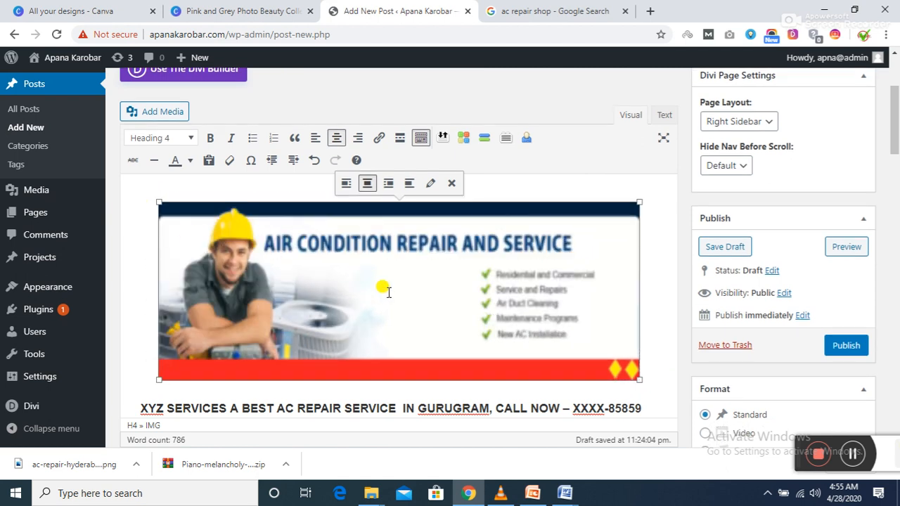
Publish the post and open its permalink in a new browser tab to review the live page.
left_click(859, 353)
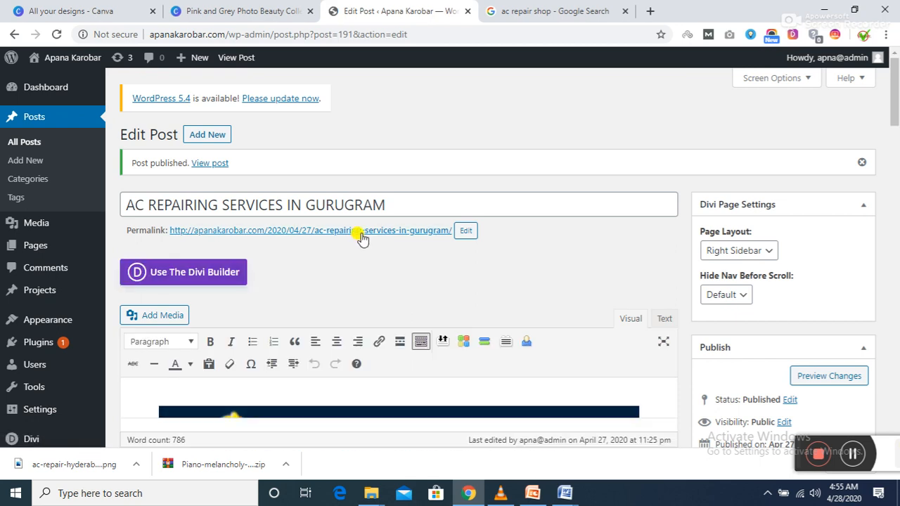
triple_click(364, 237)
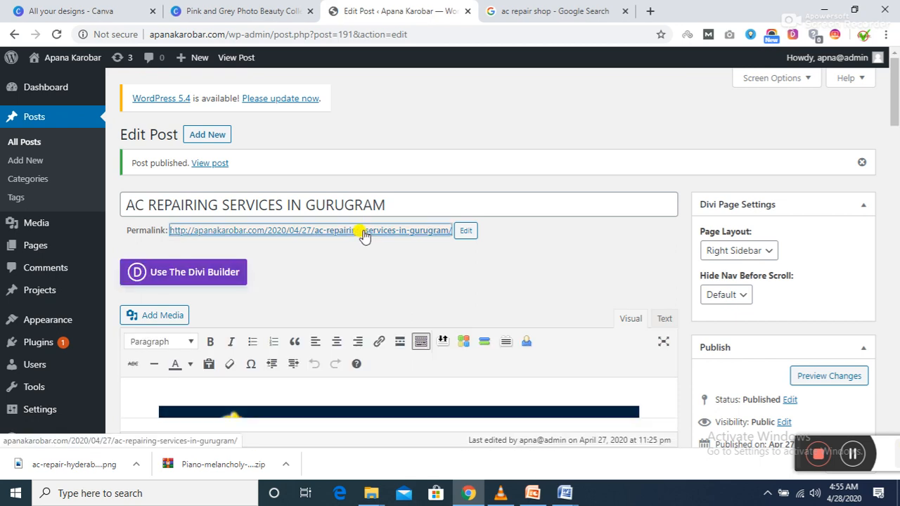
right_click(363, 237)
left_click(383, 243)
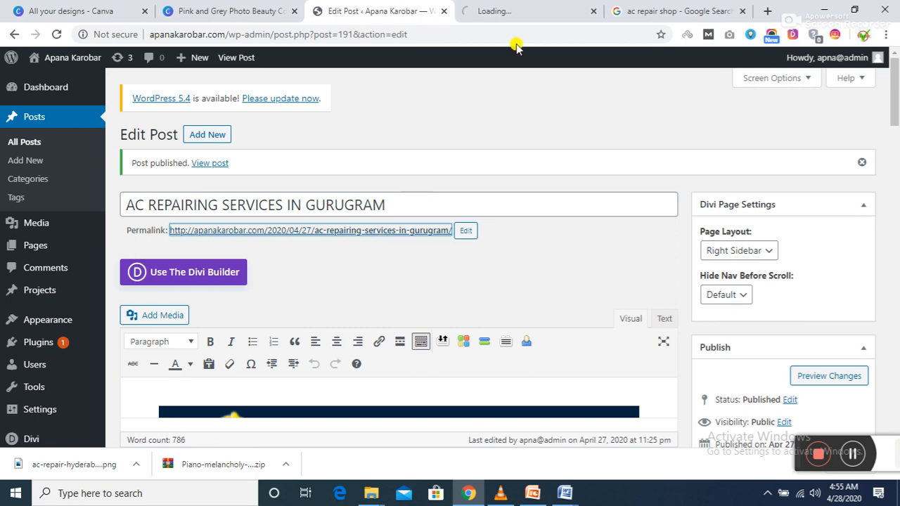
left_click(540, 9)
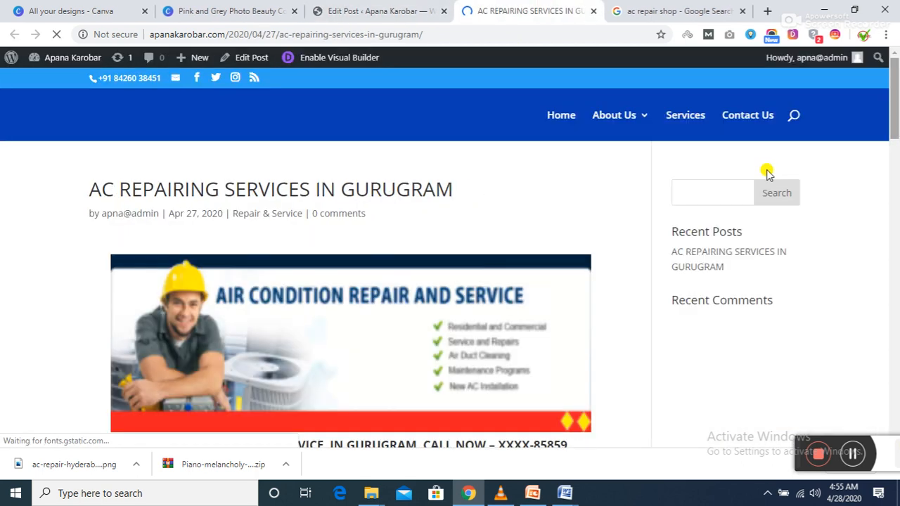
mouse_move(895, 109)
left_mouse_down()
mouse_move(897, 151)
mouse_move(898, 86)
mouse_move(896, 148)
mouse_move(896, 107)
left_mouse_up()
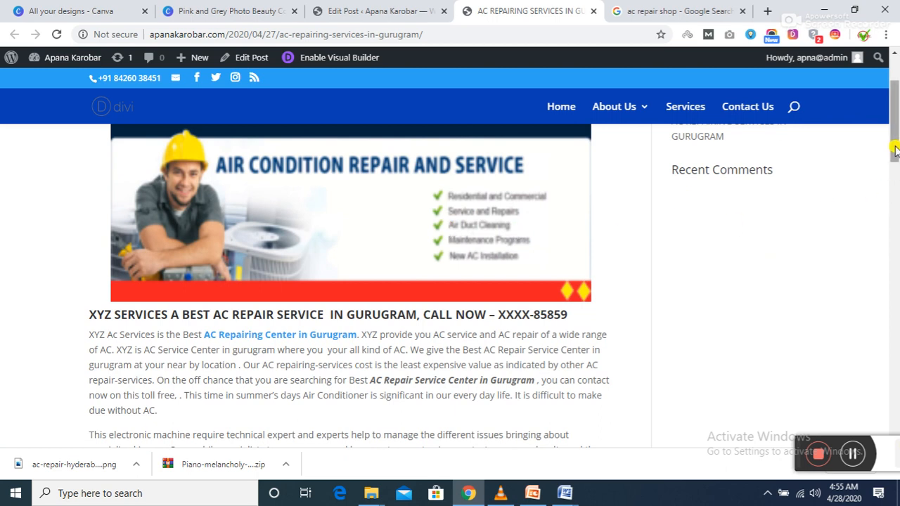
left_click_drag(895, 149, 896, 123)
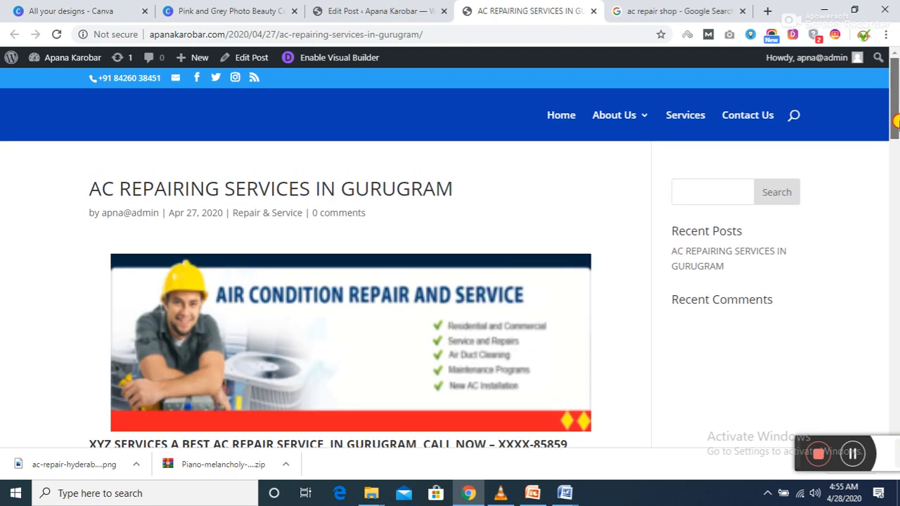
Return to the WordPress admin and search for "yoast" among the plugins that can be added.
left_click(345, 12)
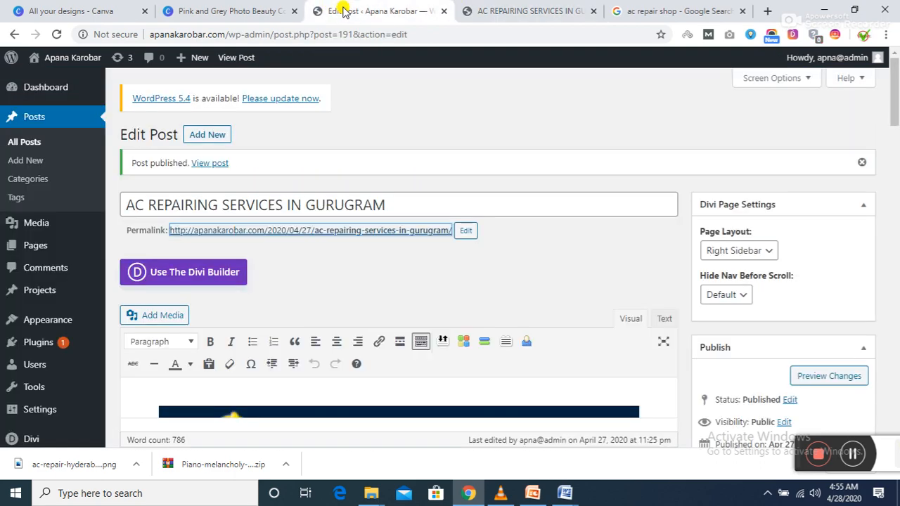
mouse_move(106, 295)
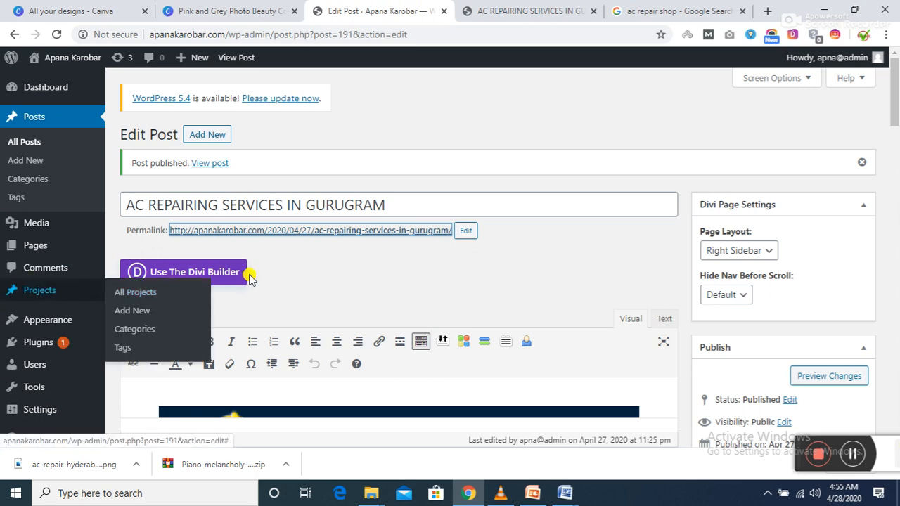
mouse_move(21, 342)
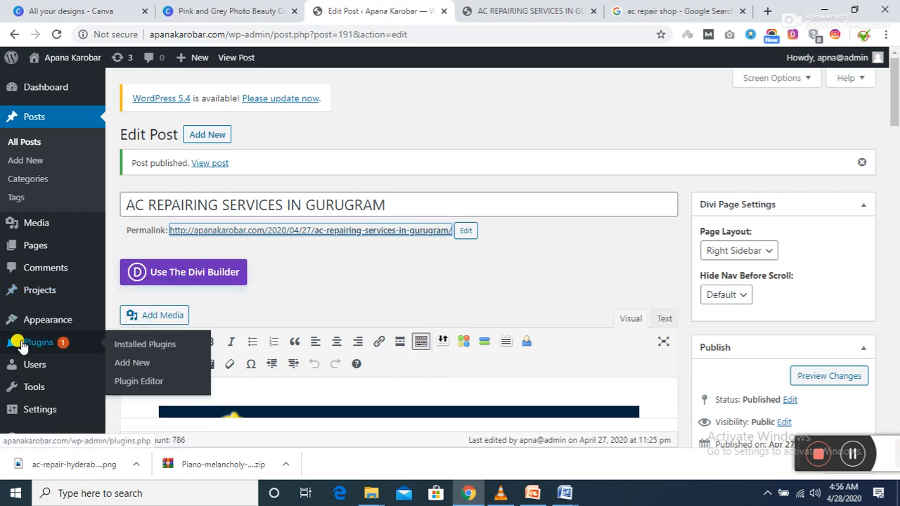
left_click(124, 364)
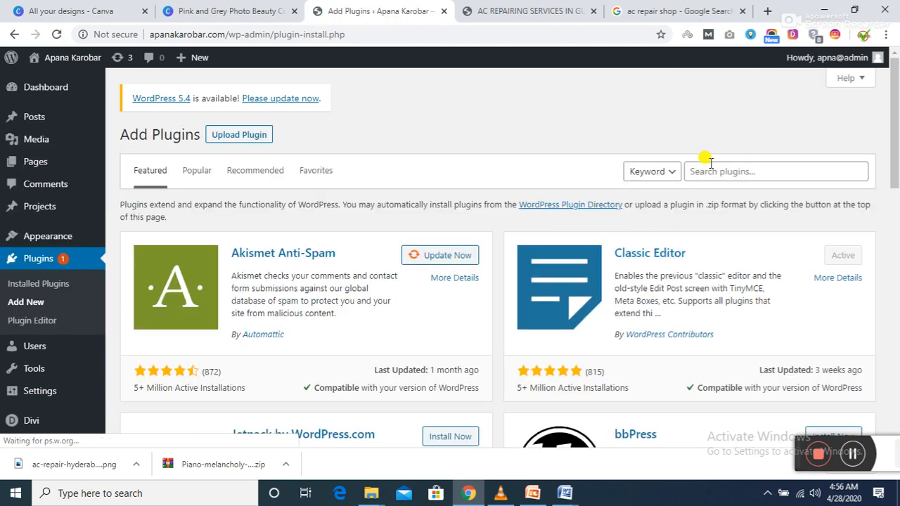
left_click(716, 171)
type("yoas")
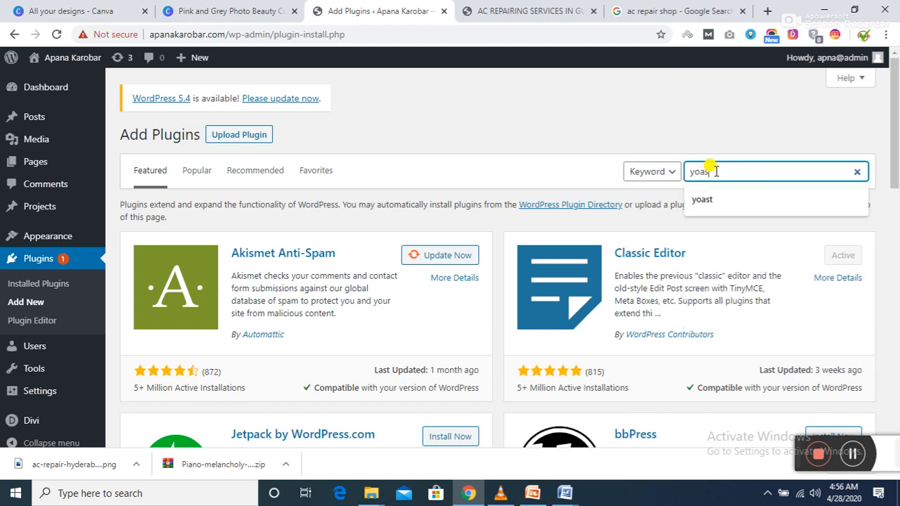
type("t")
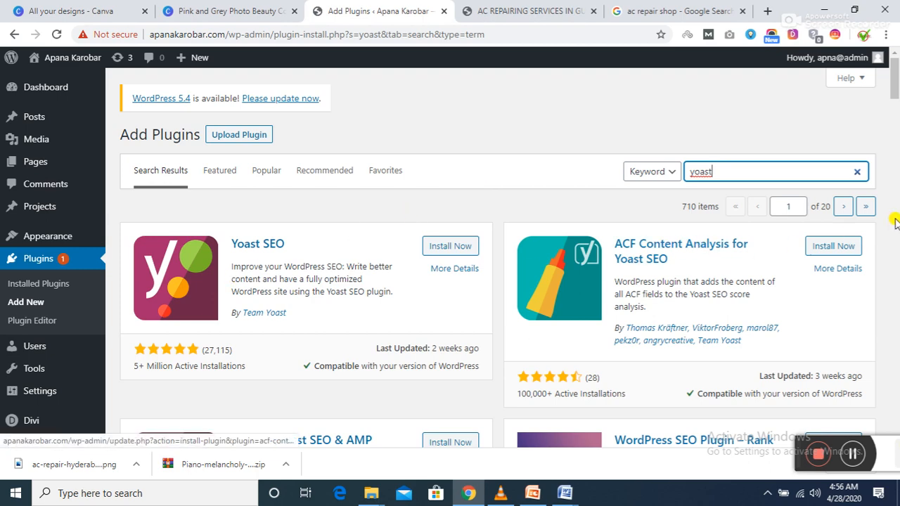
mouse_move(896, 94)
left_mouse_down()
mouse_move(896, 127)
mouse_move(896, 81)
left_mouse_up()
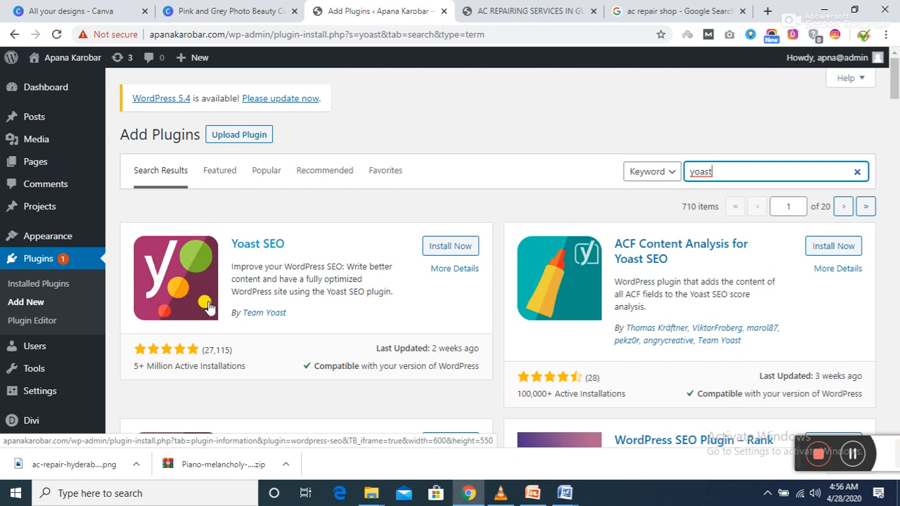
Install and activate the Yoast SEO plugin.
left_click(443, 251)
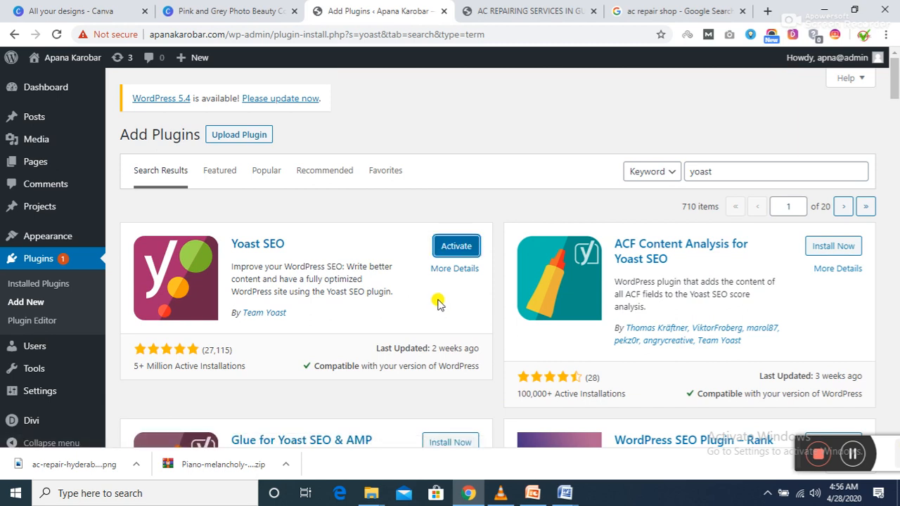
left_click(457, 247)
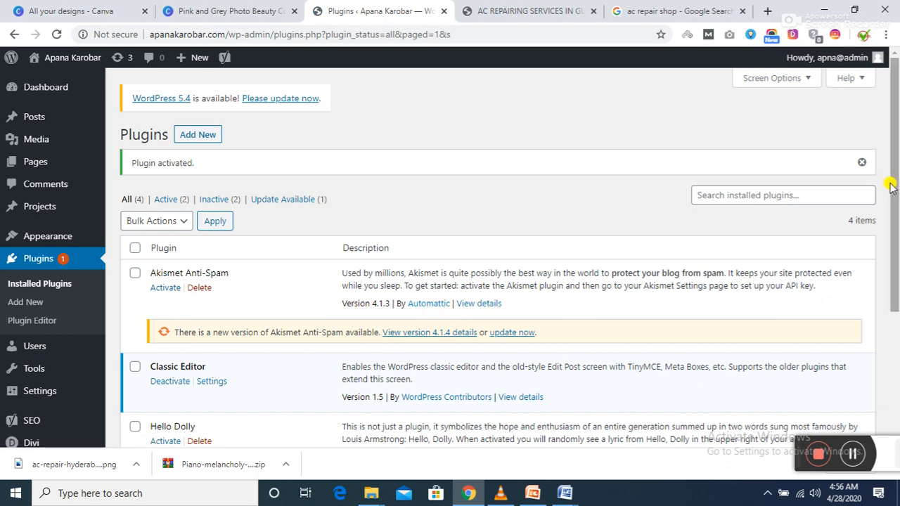
left_click_drag(895, 184, 896, 291)
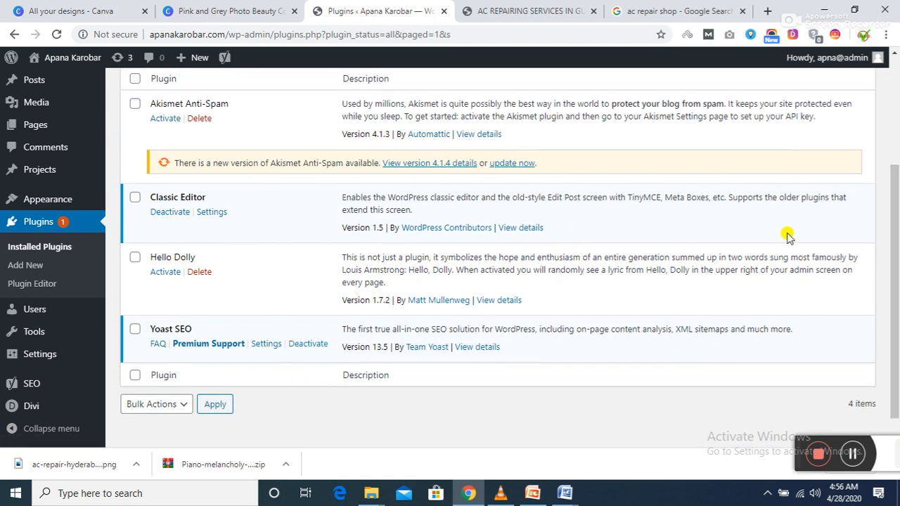
Reopen the published post "AC REPAIRING SERVICES IN GURUGRAM" for editing and go to its Yoast SEO section.
mouse_move(102, 82)
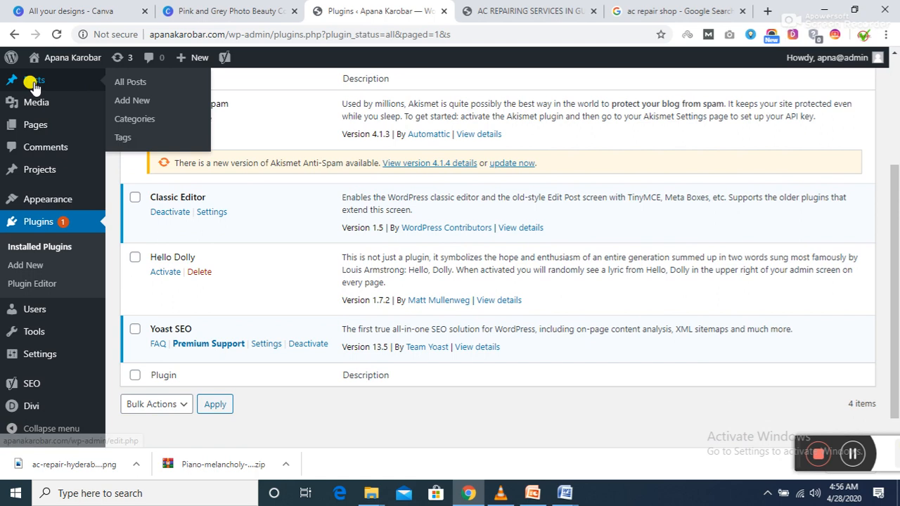
left_click(130, 87)
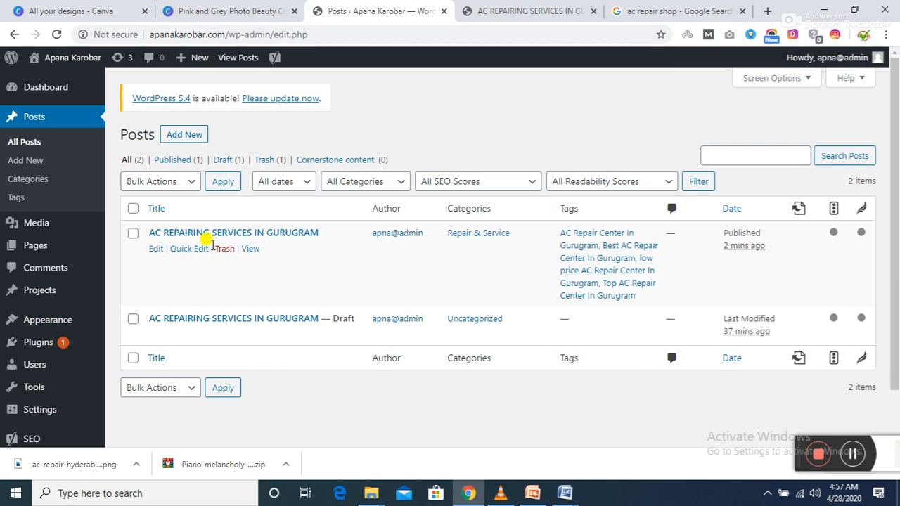
left_click(156, 251)
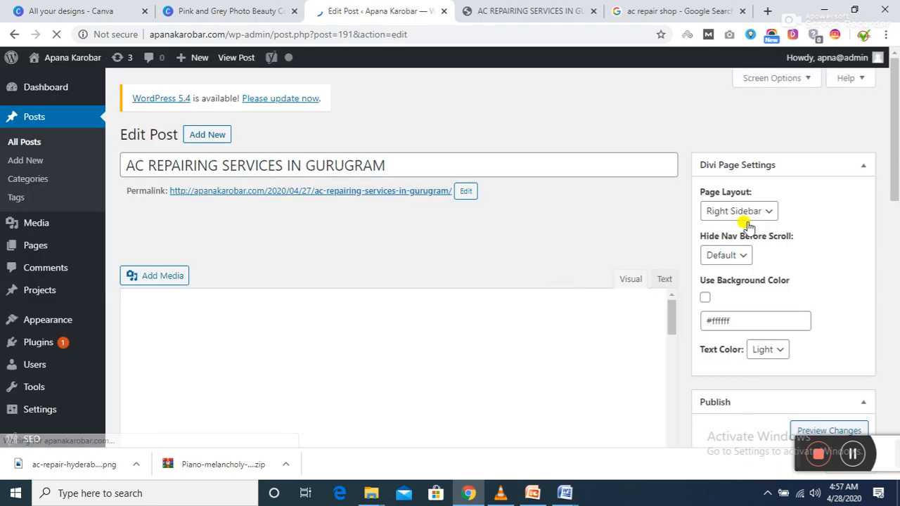
left_click_drag(893, 102, 897, 328)
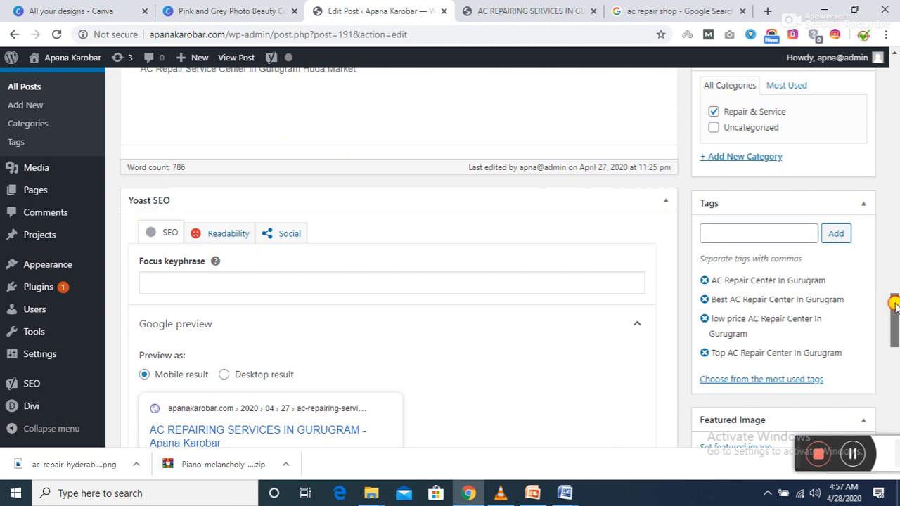
Set the post's focus keyphrase to "AC REPAIRING SERVICES IN GURUGRAM".
scroll(895, 298, "up", 1)
mouse_move(895, 297)
left_mouse_down()
mouse_move(896, 284)
mouse_move(896, 291)
left_mouse_up()
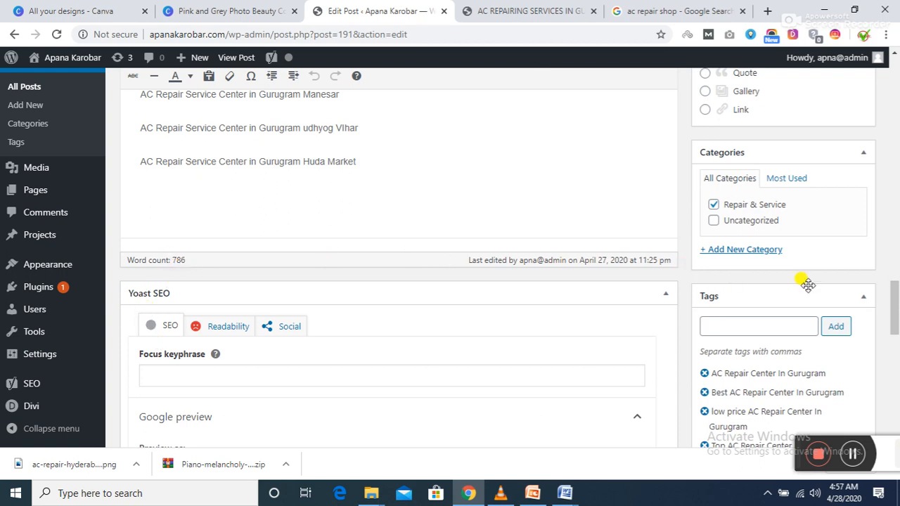
mouse_move(895, 312)
left_mouse_down()
mouse_move(895, 297)
mouse_move(895, 326)
left_mouse_up()
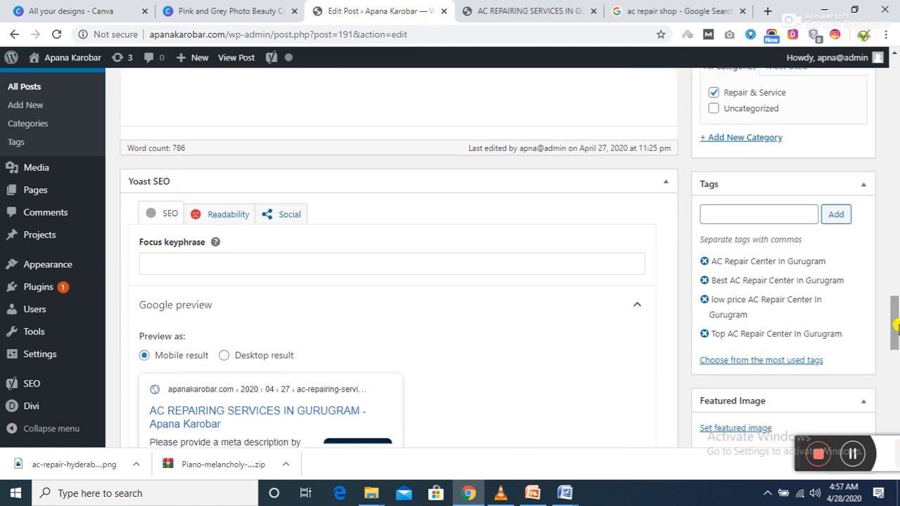
left_click(213, 266)
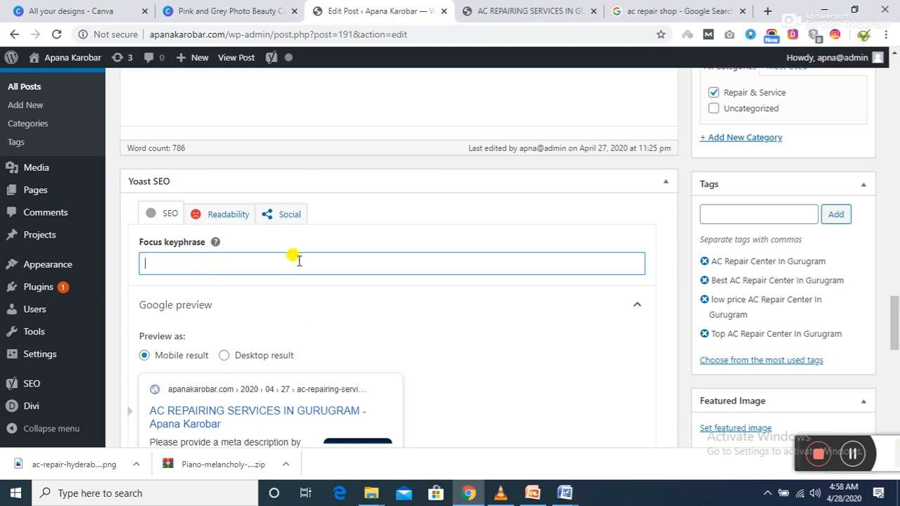
type("AC REPAIRING SERVICES IN GURUGRAM")
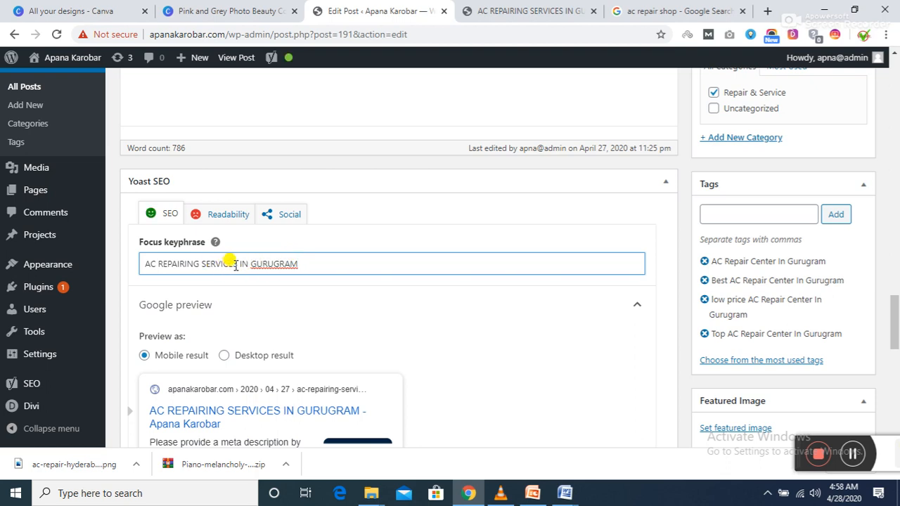
left_click(239, 266)
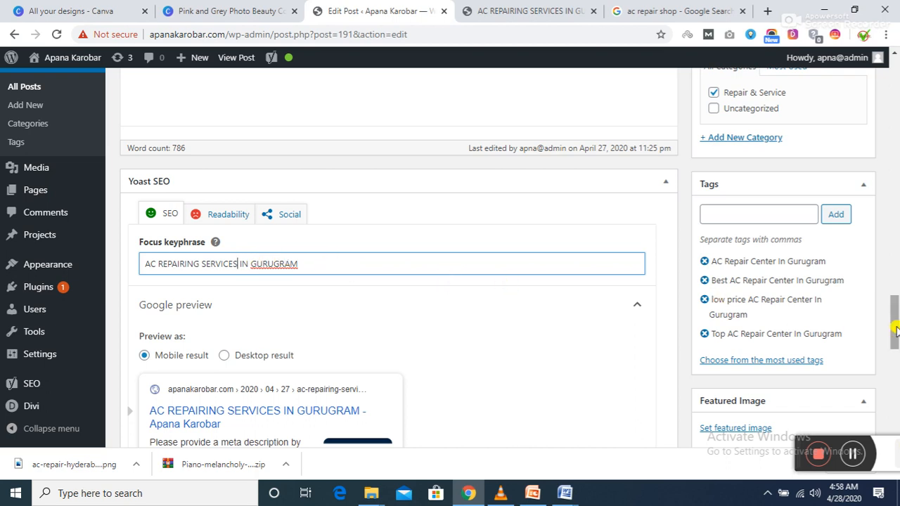
Add the lines "--", "Keyword", "Title" and "Description" at the end of the post body.
scroll(895, 329, "down", 3)
scroll(894, 320, "up", 2)
scroll(895, 320, "up", 4)
scroll(895, 316, "down", 3)
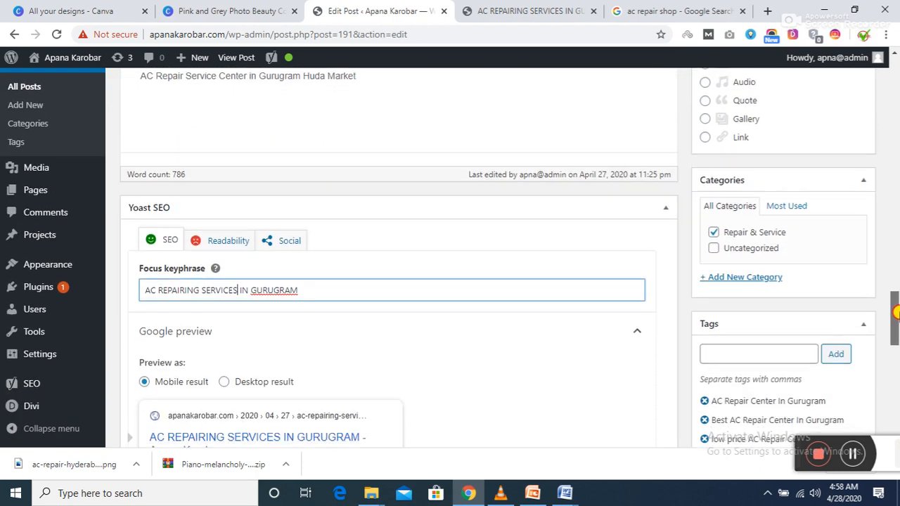
scroll(896, 313, "up", 2)
left_click(242, 246)
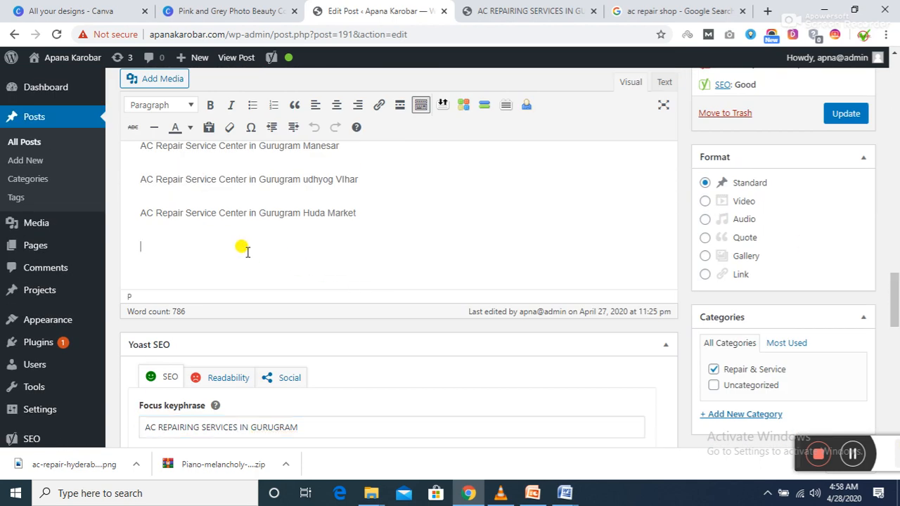
key("Return")
type("Keyword")
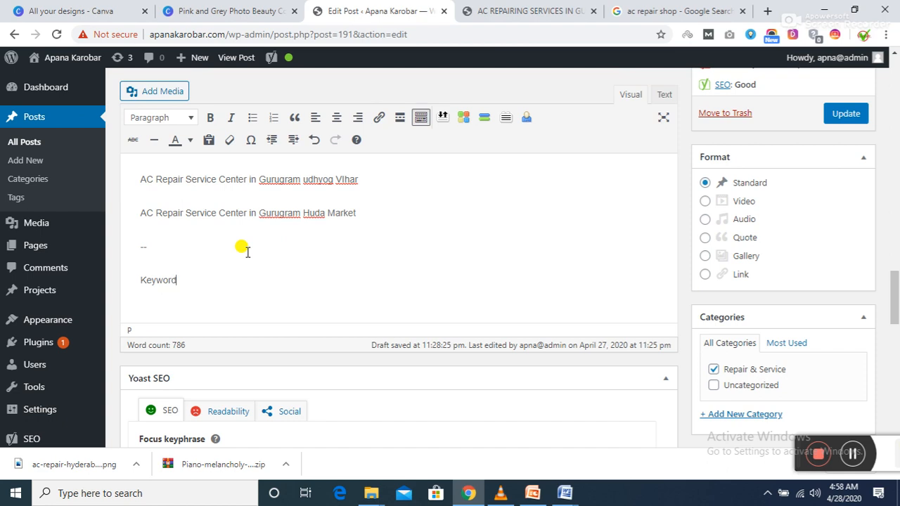
key("Return")
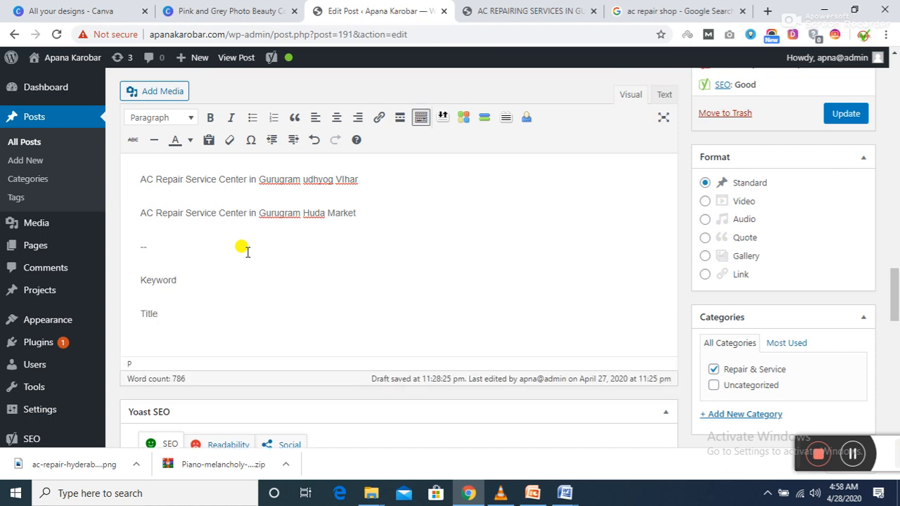
key("Return")
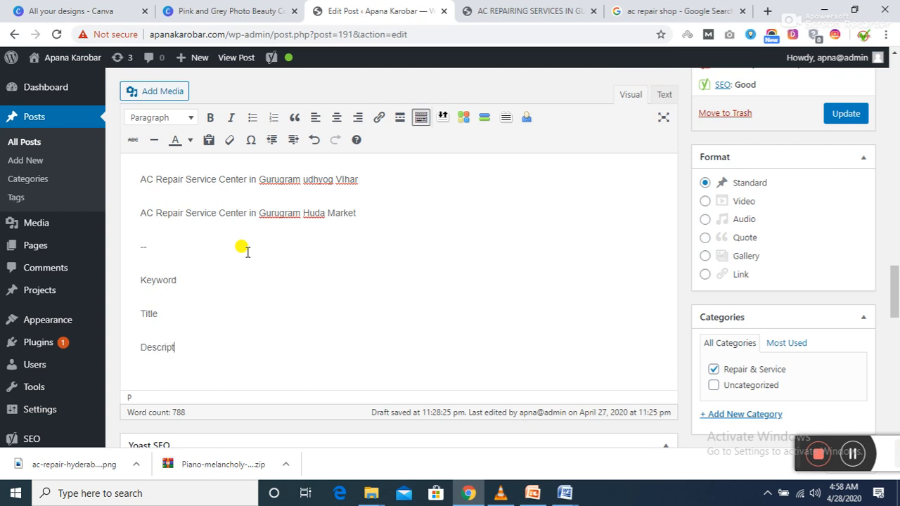
key("Return")
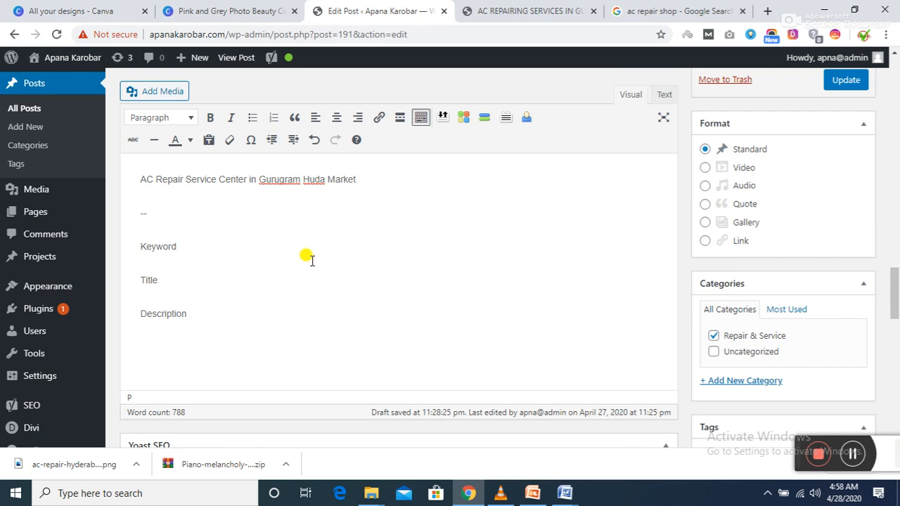
left_click_drag(181, 247, 112, 244)
left_click_drag(159, 280, 127, 277)
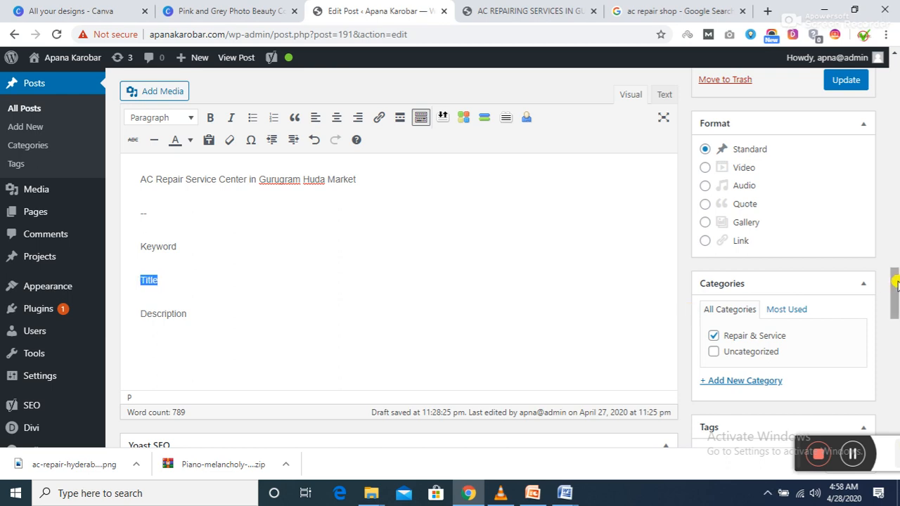
Compare the desktop and mobile Google previews of the post, and open its search snippet for editing.
left_click_drag(896, 289, 896, 340)
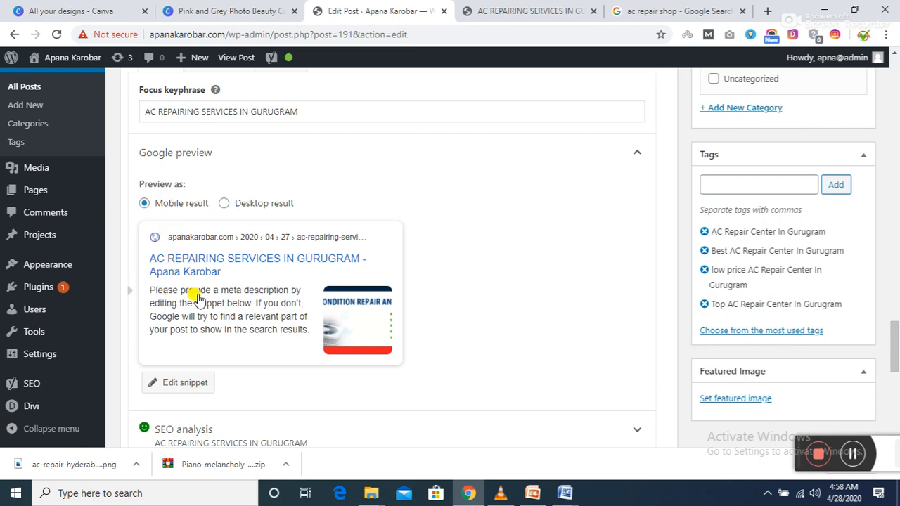
left_click(222, 203)
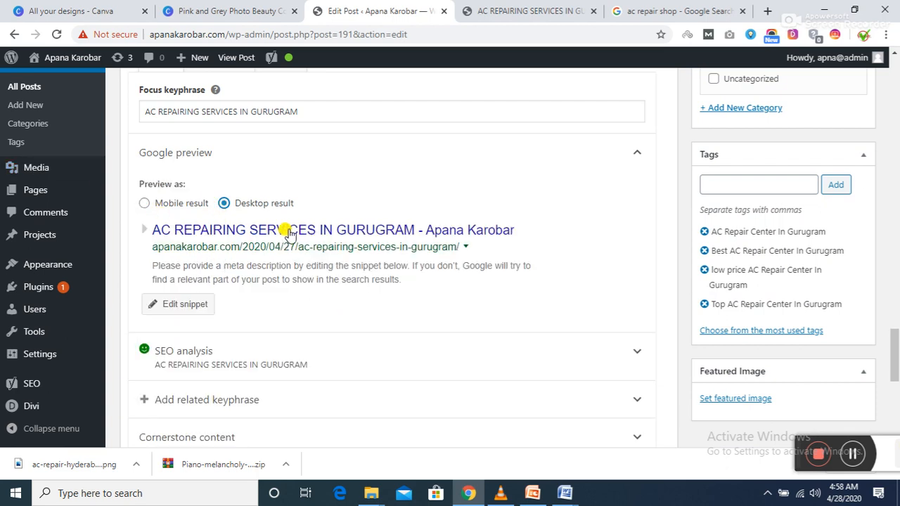
left_click(146, 205)
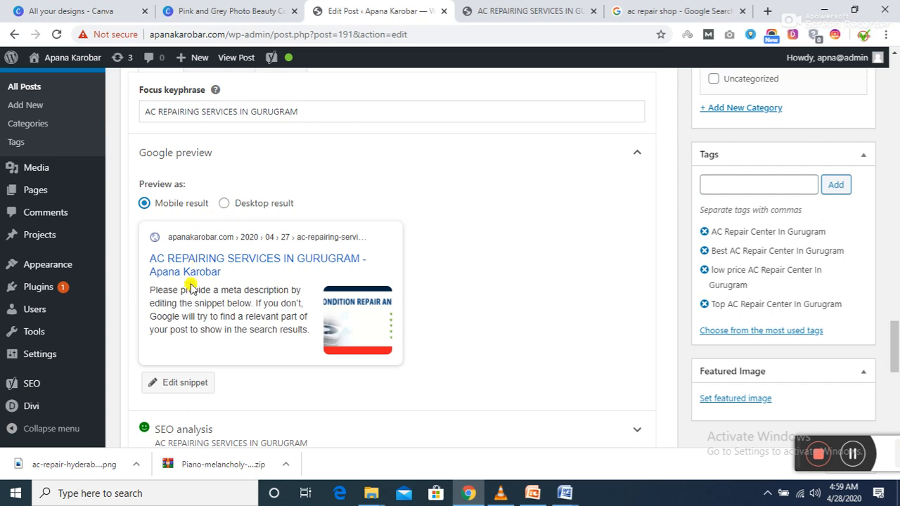
left_click(176, 388)
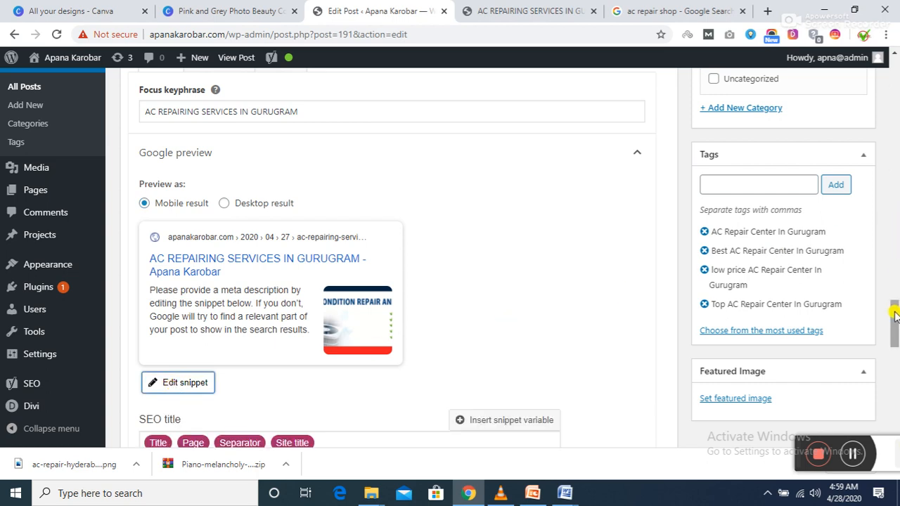
left_click_drag(896, 337, 895, 358)
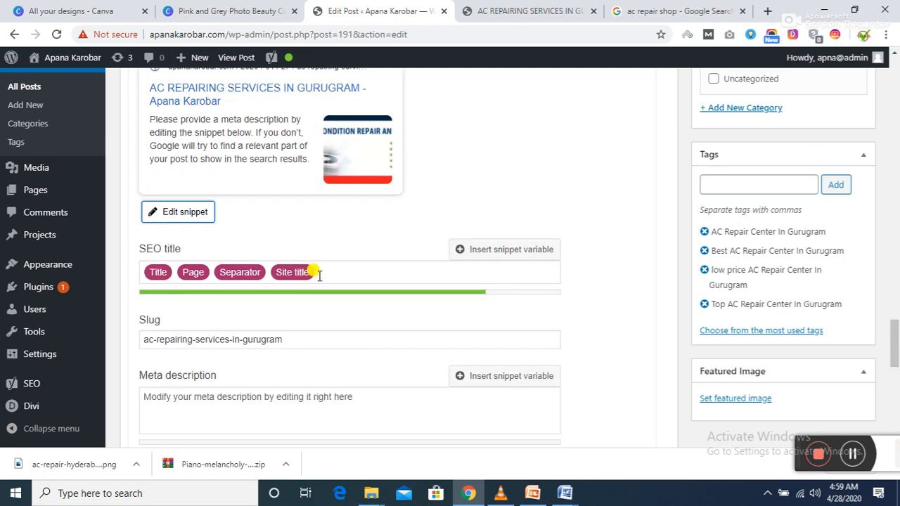
Replace the variables in the SEO title with the text "AC REPAIRING SERVICES IN GURUGRAM |".
left_click_drag(320, 276, 154, 265)
key("BackSpace")
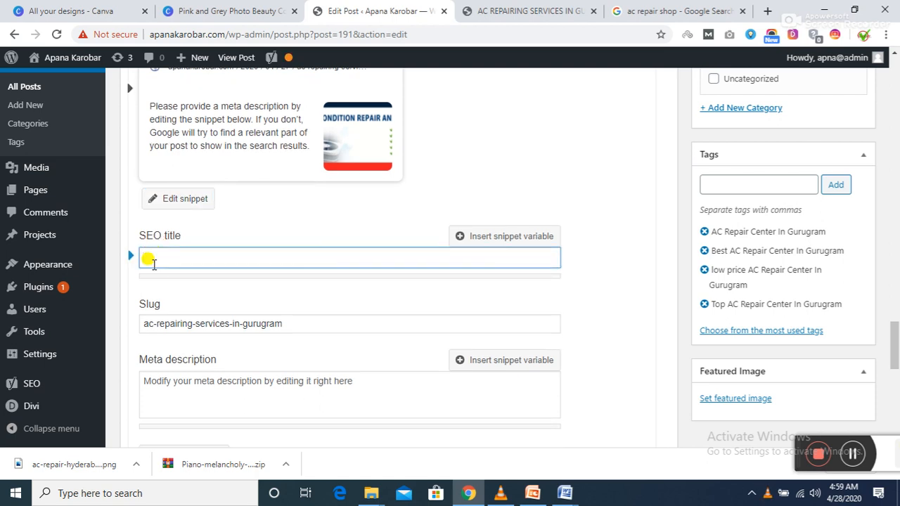
type("AC REPAIRING SERVICES IN GURUGRAM")
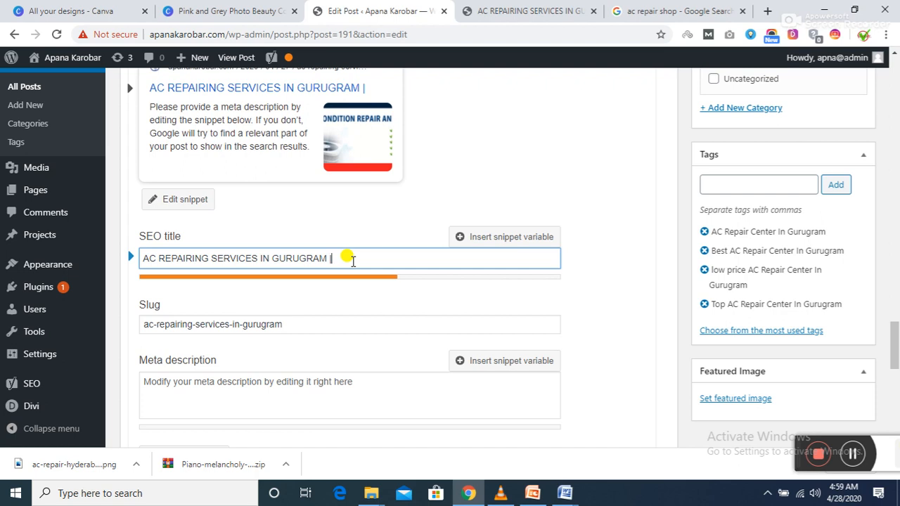
Try extending the SEO title with "Best AC REPAIRING SERVICES IN GURUGRAM", shorten that addition to "Best AC REPAIRING SERV", and remove it.
type("| Best")
type("AC REPAIRING SERVICES IN GURUGRAM")
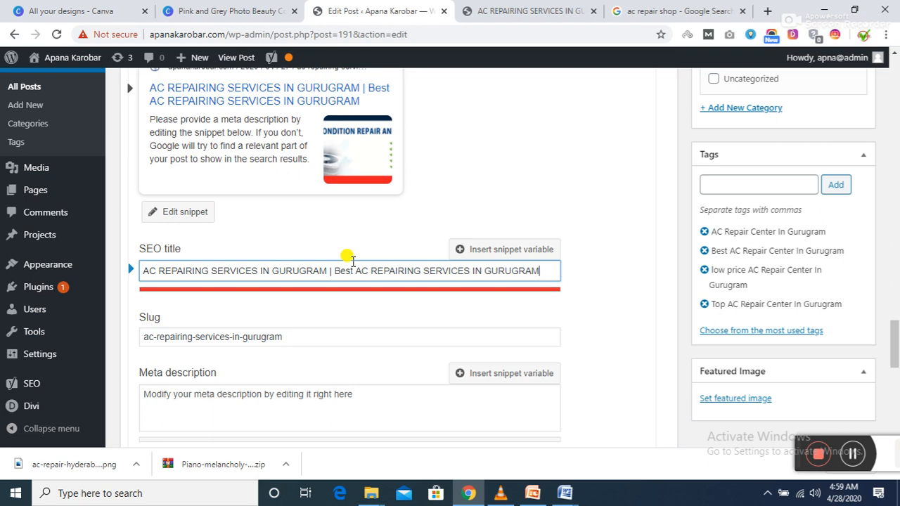
key("BackSpace")
key("BackSpace")
key("BackSpace")
key("BackSpace")
key("BackSpace")
key("BackSpace")
key("BackSpace")
key("BackSpace")
key("BackSpace")
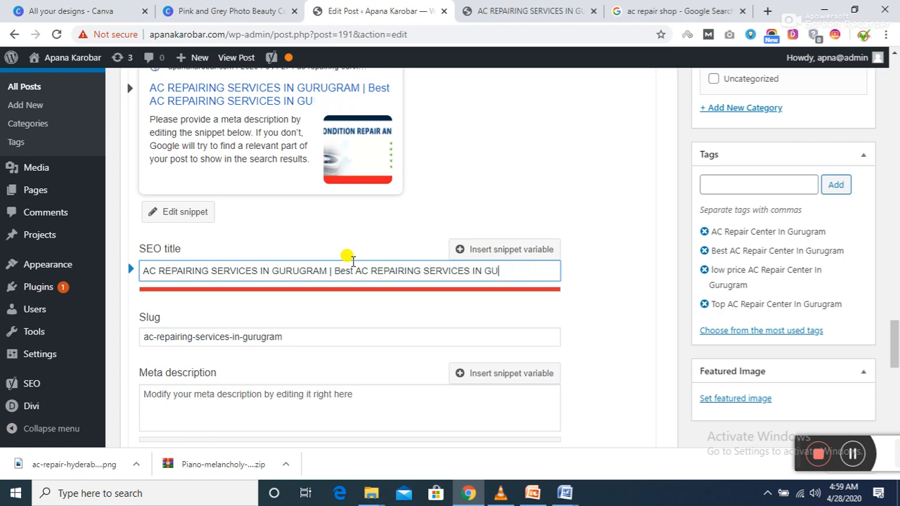
key("BackSpace")
key("BackSpace")
key("BackSpace")
key("BackSpace")
key("BackSpace")
key("BackSpace")
key("BackSpace")
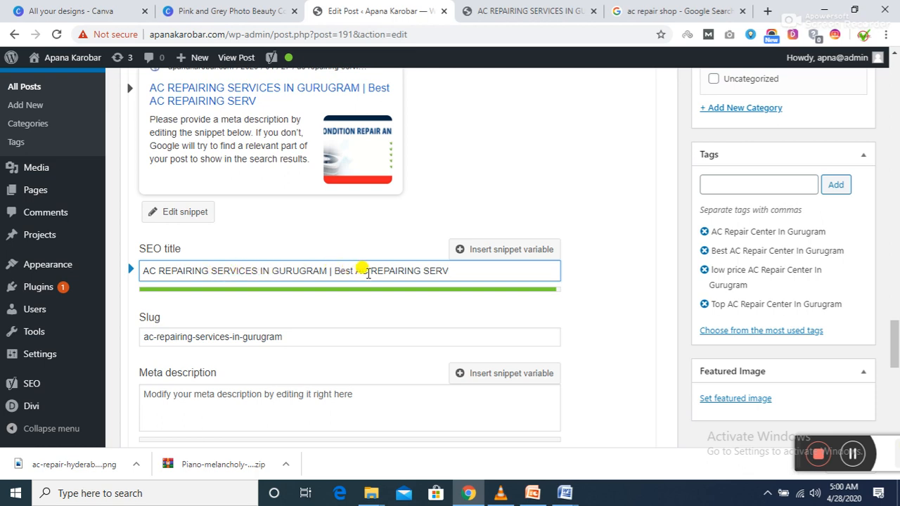
left_click_drag(333, 267, 461, 270)
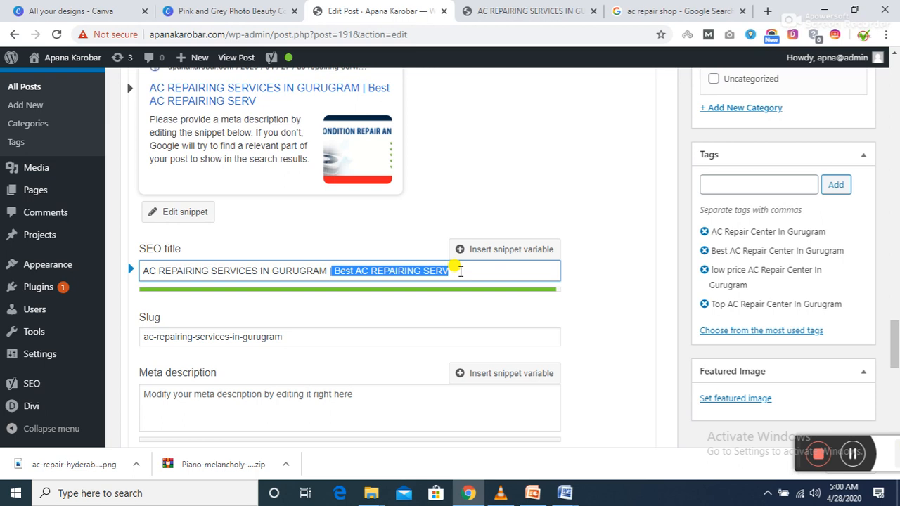
key("BackSpace")
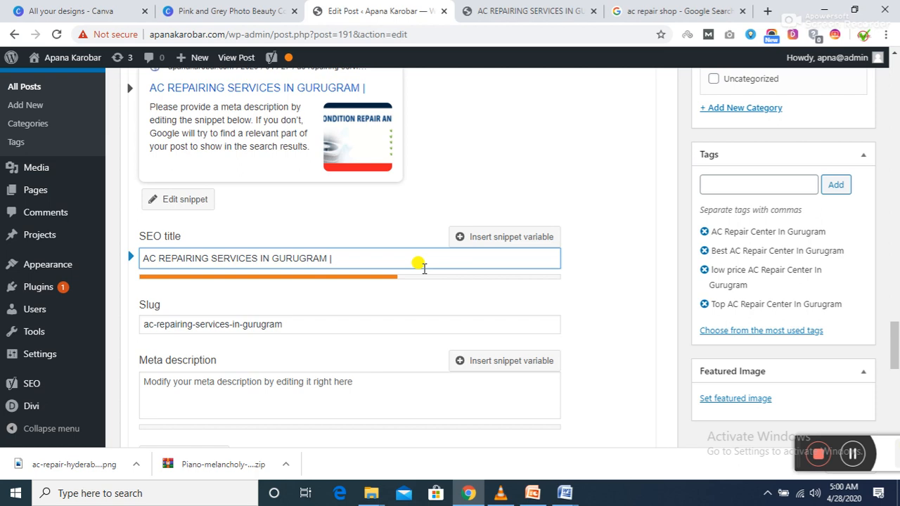
Try ending the SEO title with "Call -" followed by a partly masked phone number.
type("Call -")
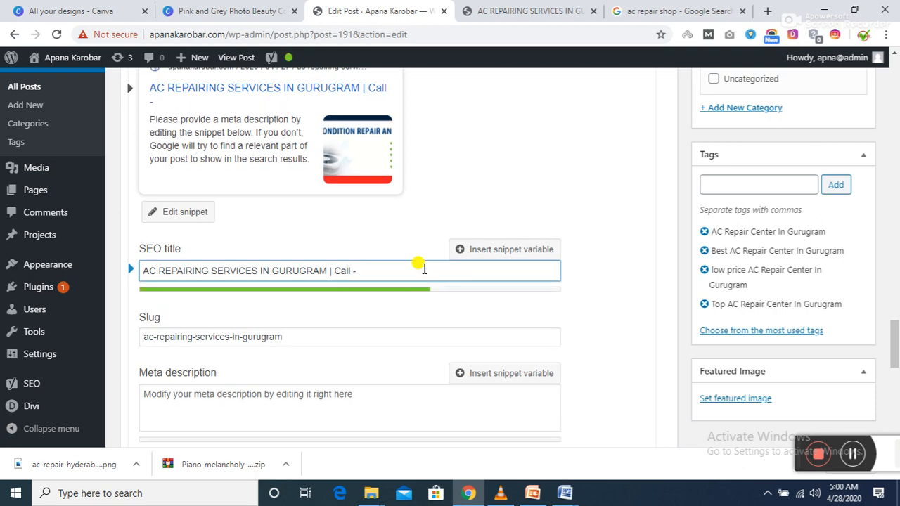
type(" XXXX")
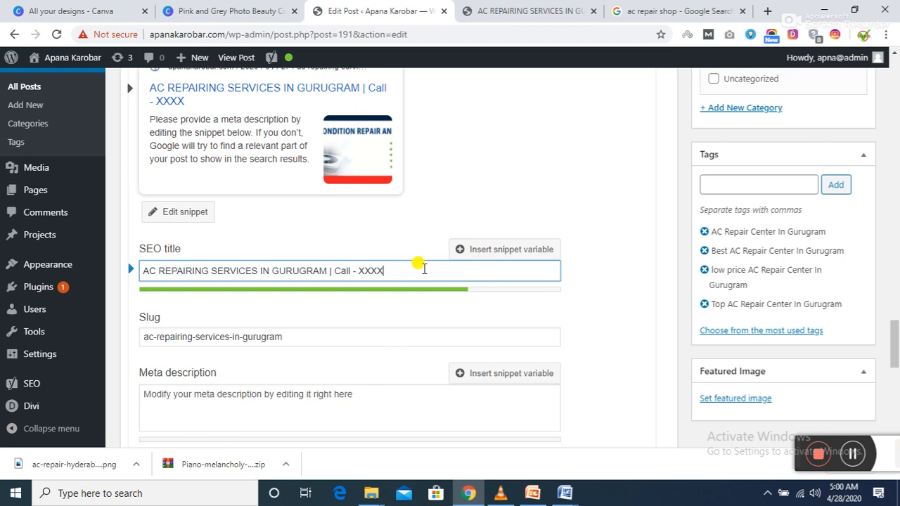
type("X-958")
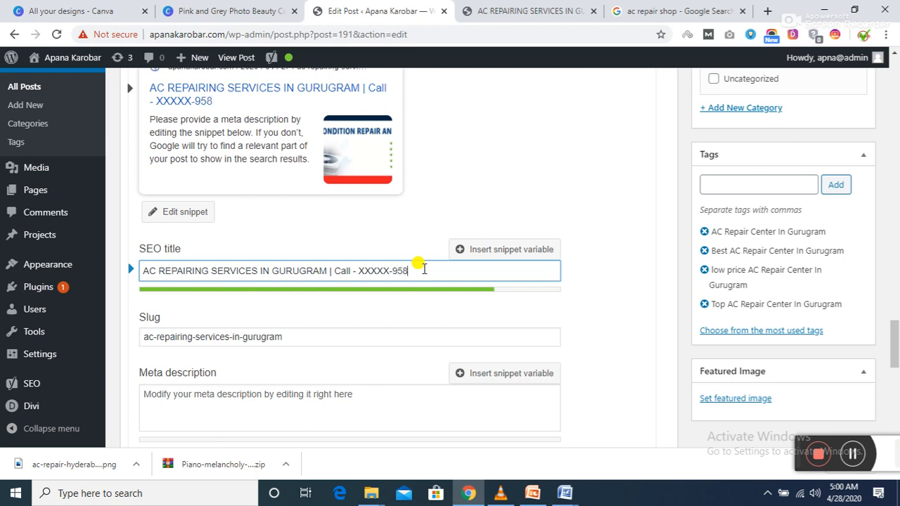
type("90")
Try "XYZ Company" in place of the call text at the end of the SEO title, and delete it.
left_click_drag(423, 270, 331, 265)
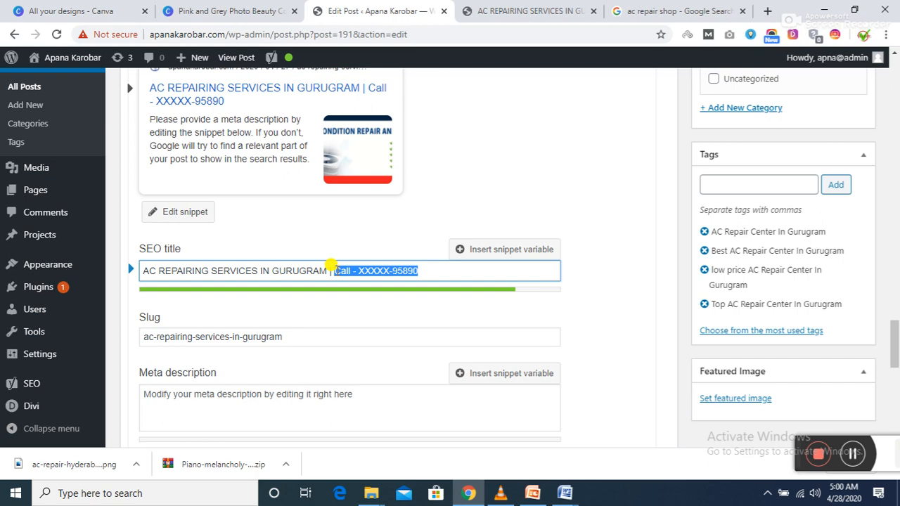
type("X")
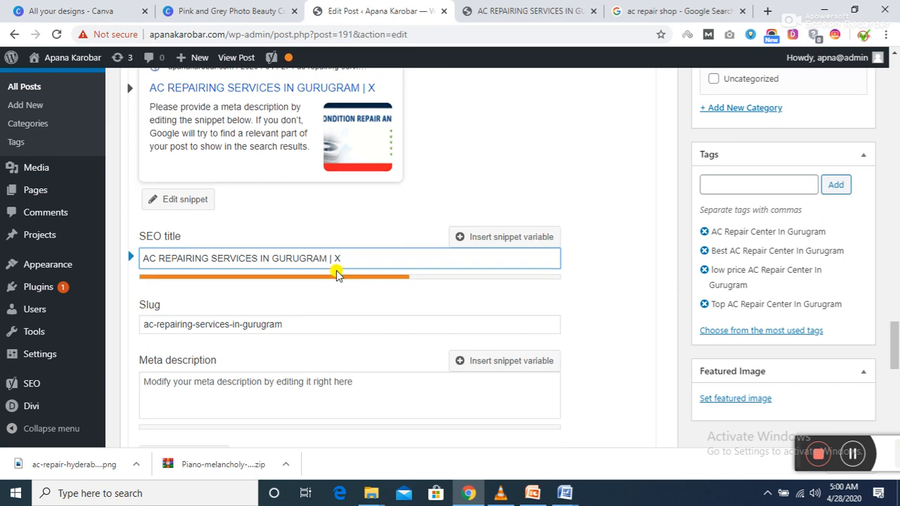
type("YZ Co")
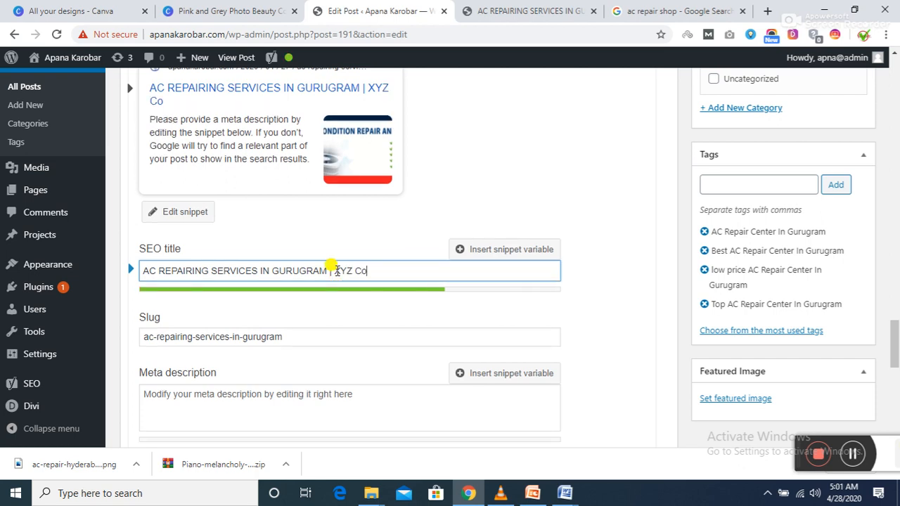
type("mpany")
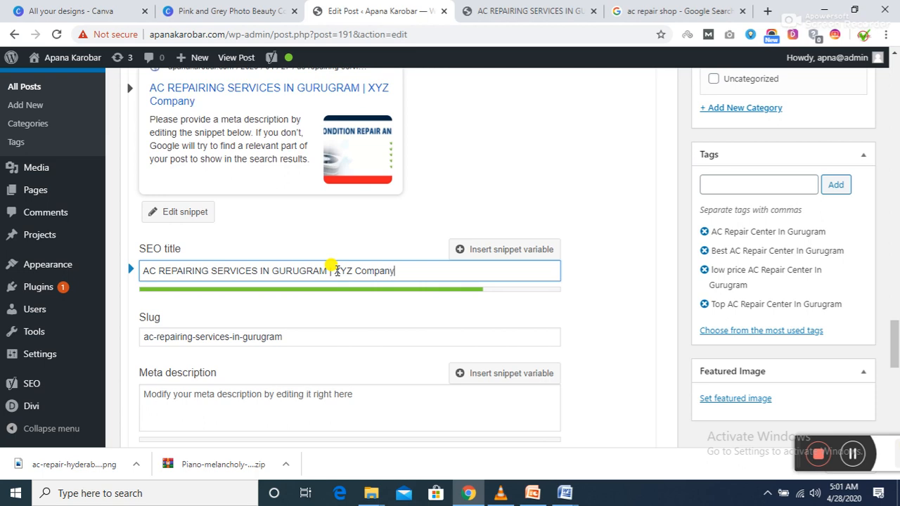
key("BackSpace")
key("BackSpace")
key("BackSpace")
key("BackSpace")
key("BackSpace")
key("BackSpace")
key("BackSpace")
key("BackSpace")
key("BackSpace")
key("BackSpace")
key("BackSpace")
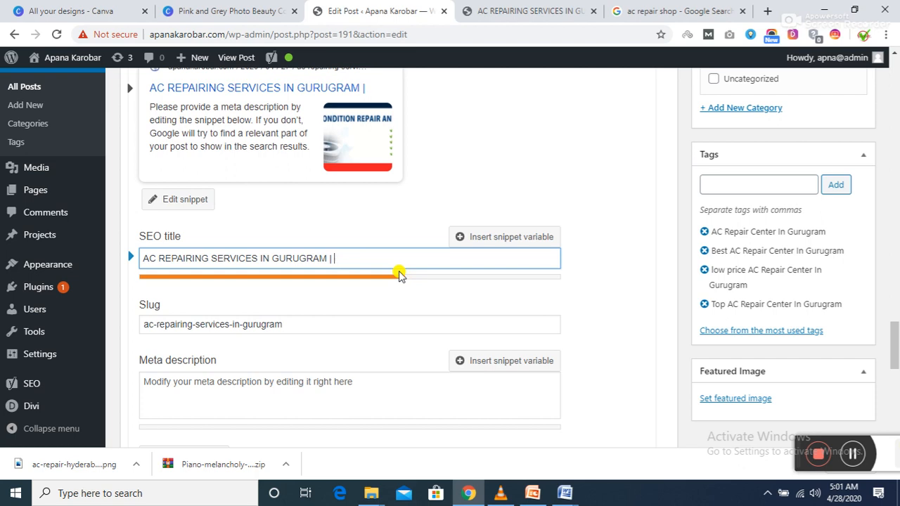
Add "AC Repair @" after the vertical bar at the end of the SEO title.
type("AC Rer")
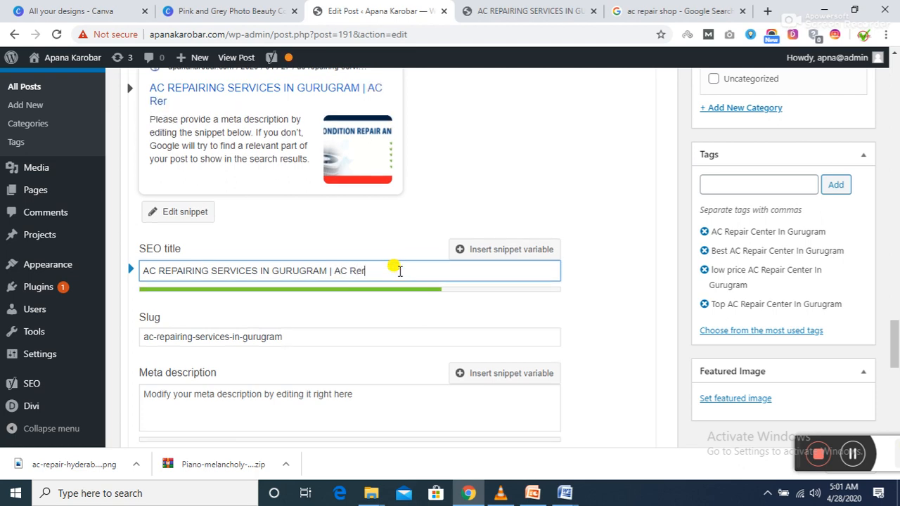
type("a")
key("BackSpace")
key("BackSpace")
type("pair at")
key("BackSpace")
key("BackSpace")
key("BackSpace")
type("@")
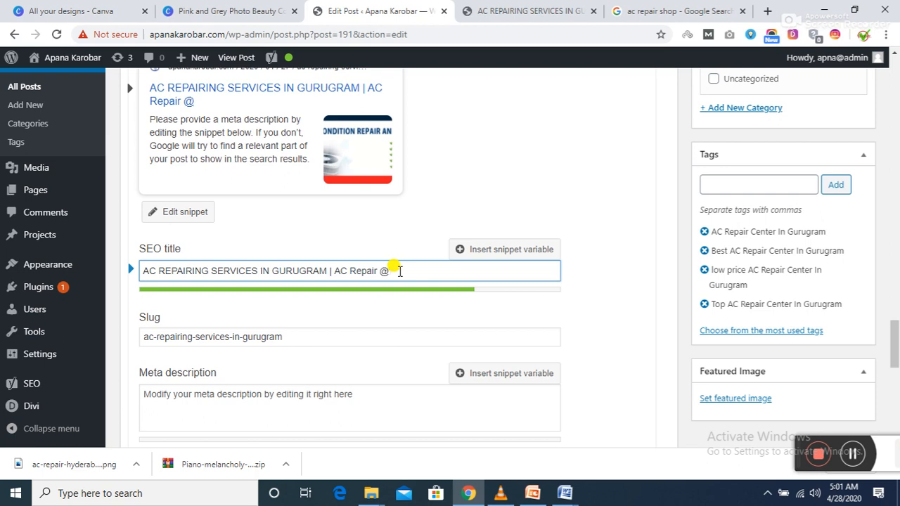
Complete the SEO title with "low Price" after the @ sign, correcting the spelling and spacing.
type(" loPeice")
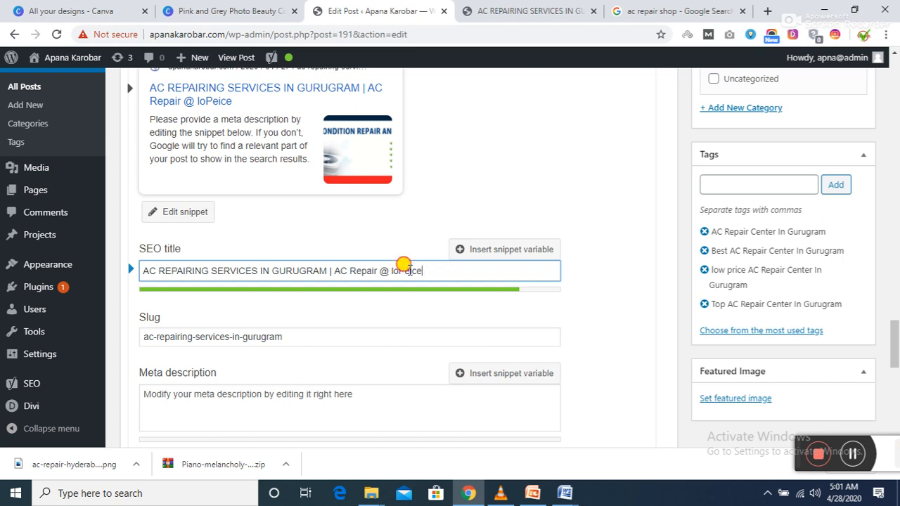
left_click(409, 270)
key("BackSpace")
type("r")
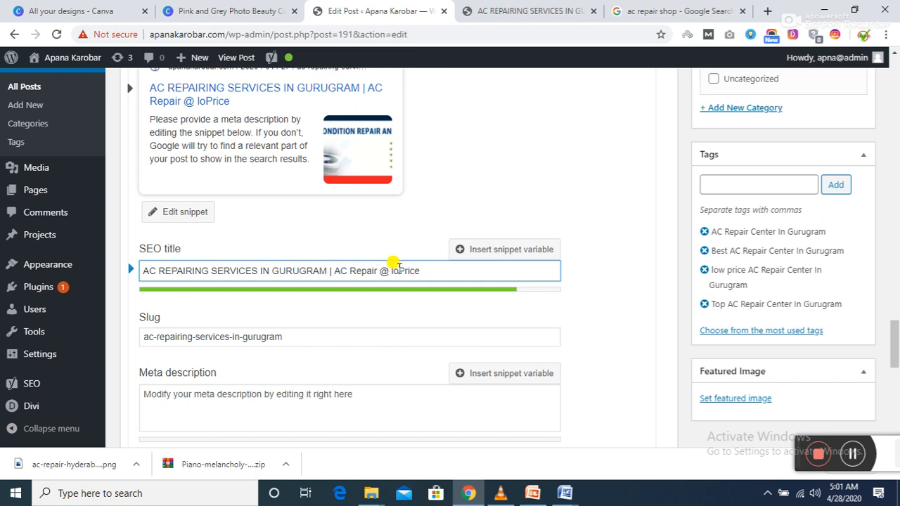
left_click(398, 269)
type("w")
left_click(451, 270)
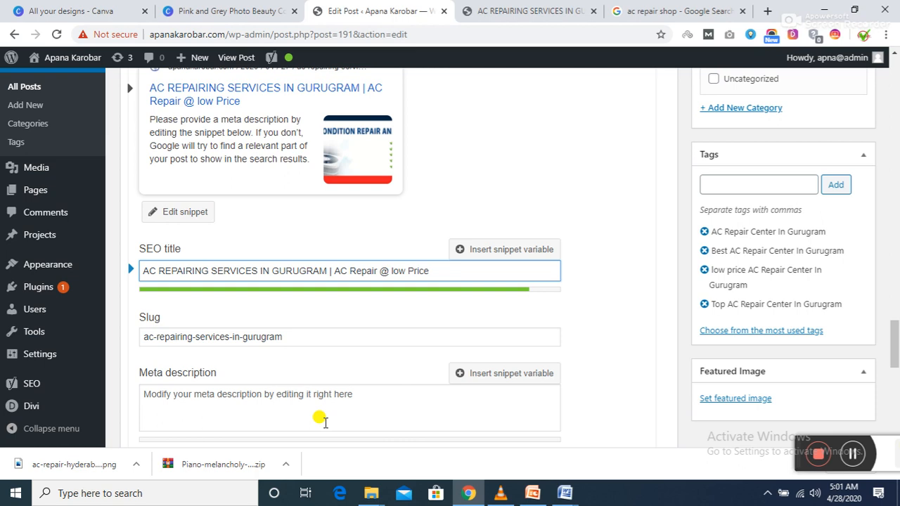
Start the meta description with "XYZ offer AC REPAIRING SERVICES IN GURUGRAM".
left_click(302, 411)
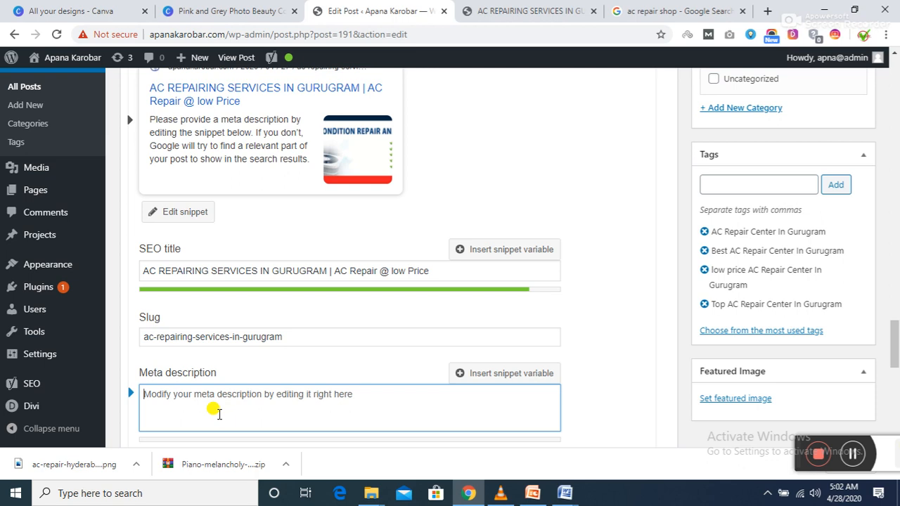
type("XYZ ")
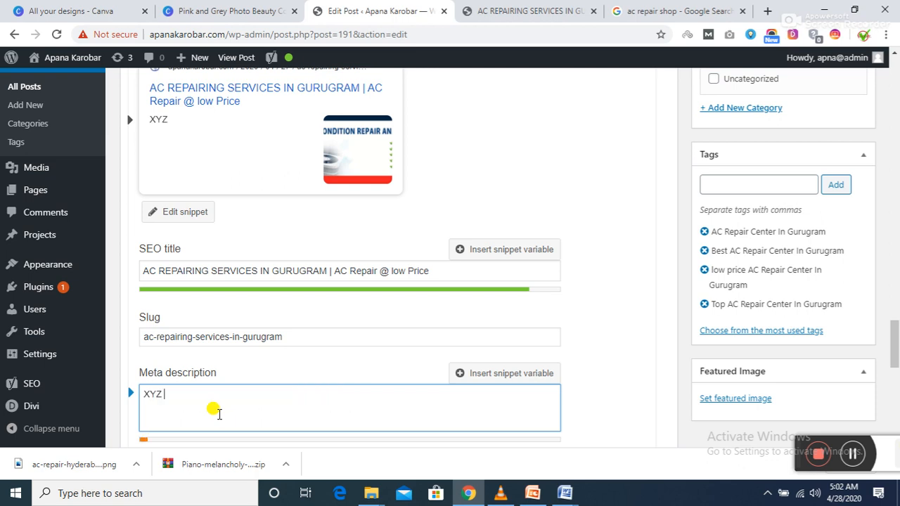
type("offer")
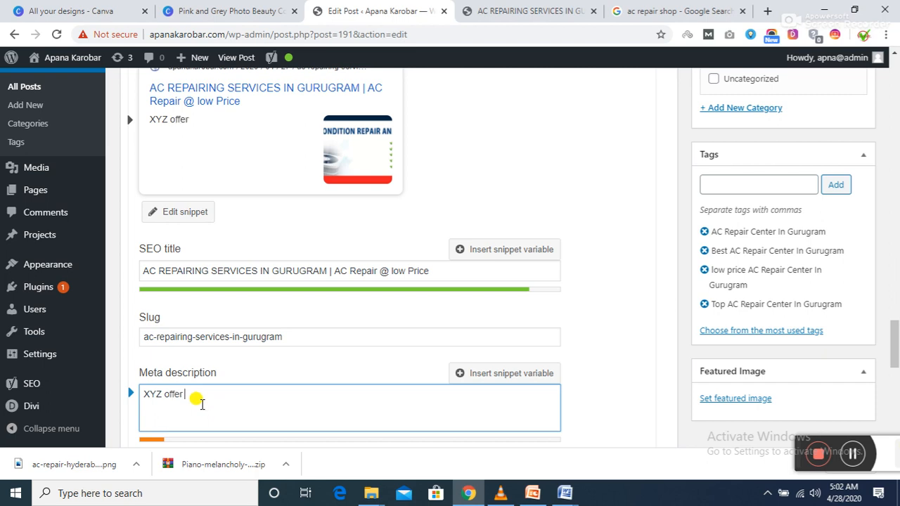
type("AC REPAIRING SERVICES IN GURUGRAM")
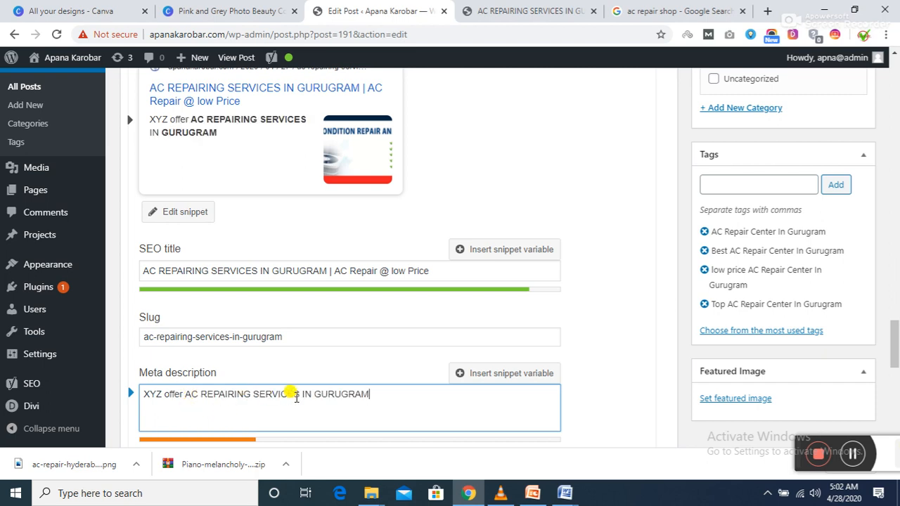
Continue the meta description with ". we give AC REPAIRING SERVICES IN GURUGRAM at to".
type(". q")
key("BackSpace")
type("we o")
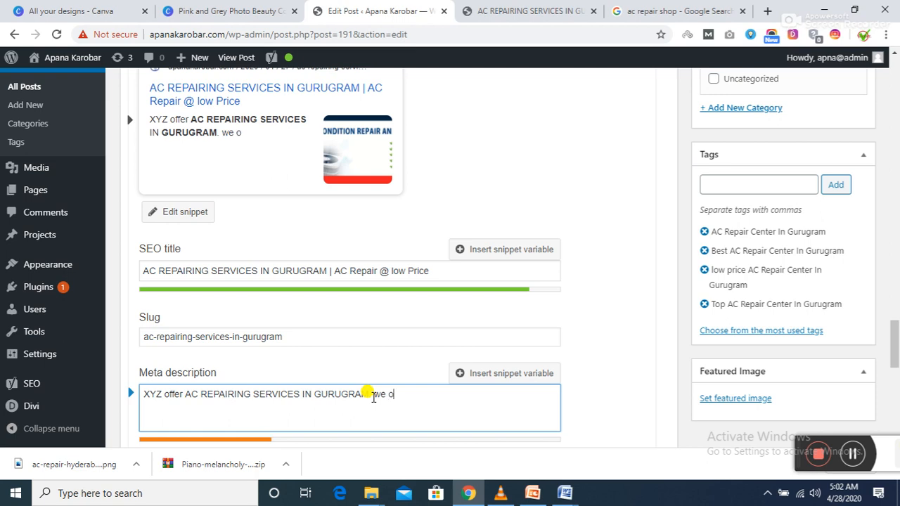
type("ffer")
key("BackSpace")
key("BackSpace")
key("BackSpace")
key("BackSpace")
key("BackSpace")
type("give thi")
key("BackSpace")
key("BackSpace")
key("BackSpace")
key("BackSpace")
type("AC REPAIRING SERVICES IN GURUGRAM")
type("at to ")
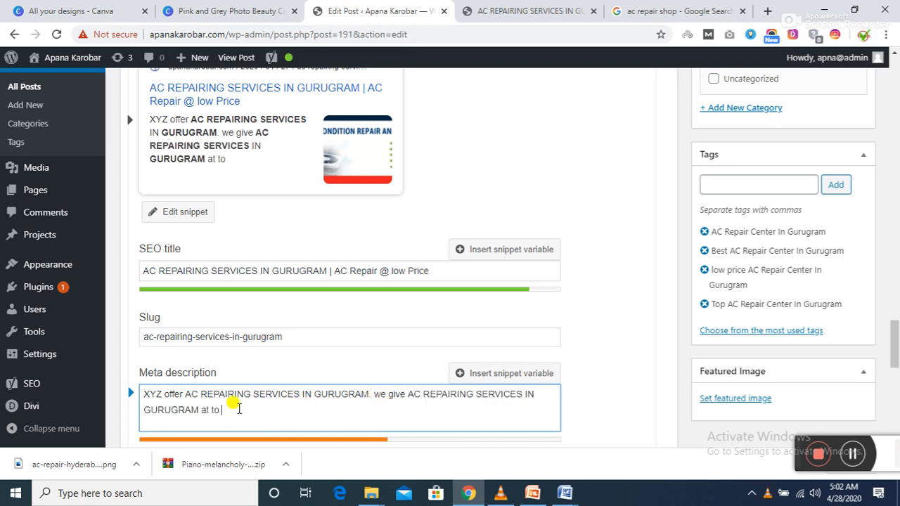
Finish the meta description with "low price. we have professional technicain team.".
type("low price.")
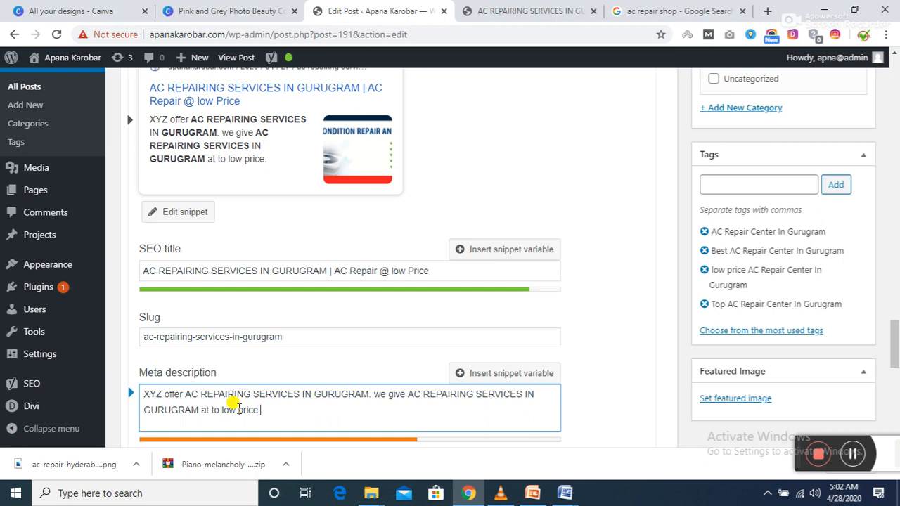
type(" we have")
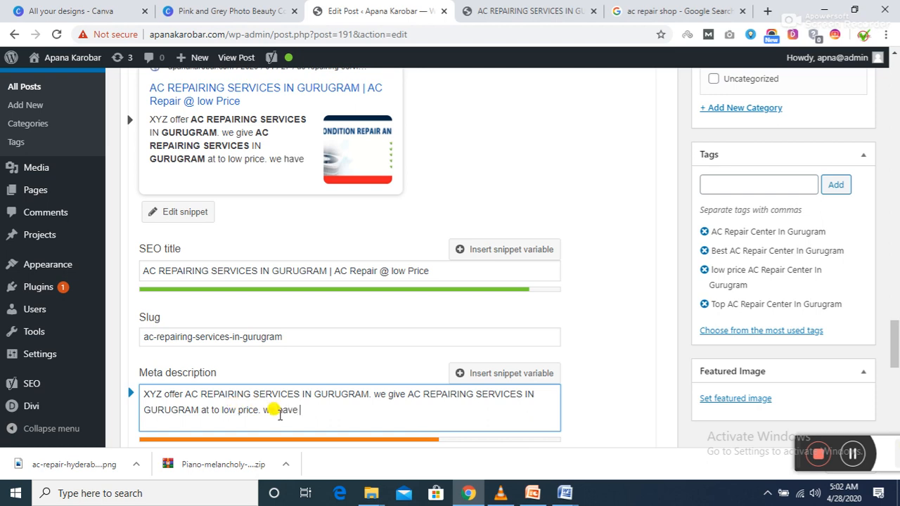
type(" well")
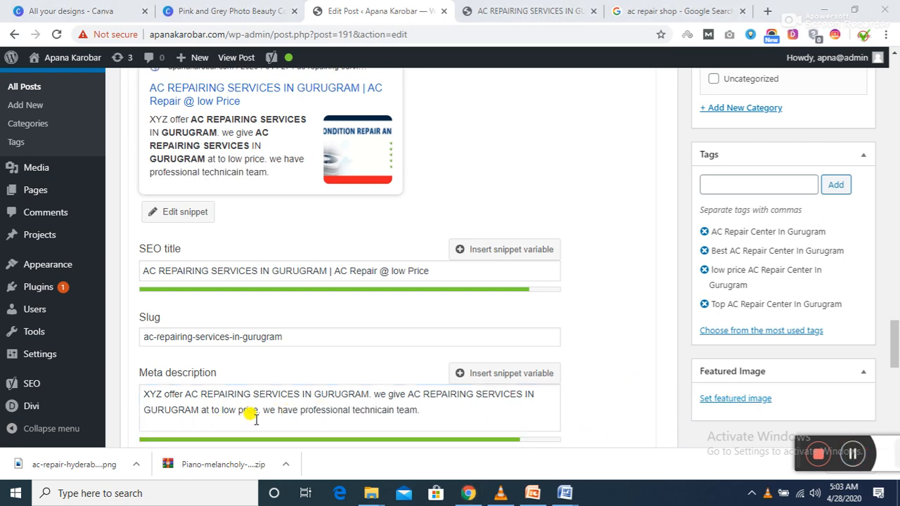
Try extending the meta description with "they expert in t", and remove that addition.
left_click(419, 410)
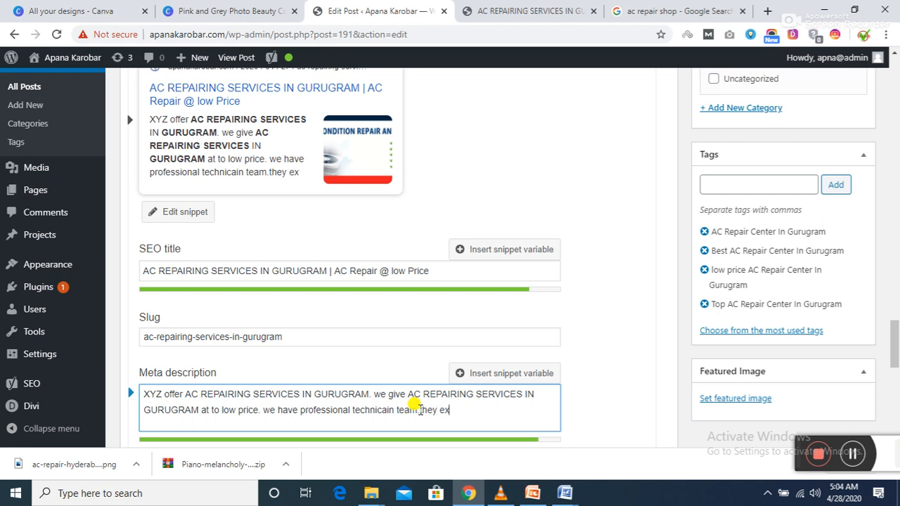
type("they expert ")
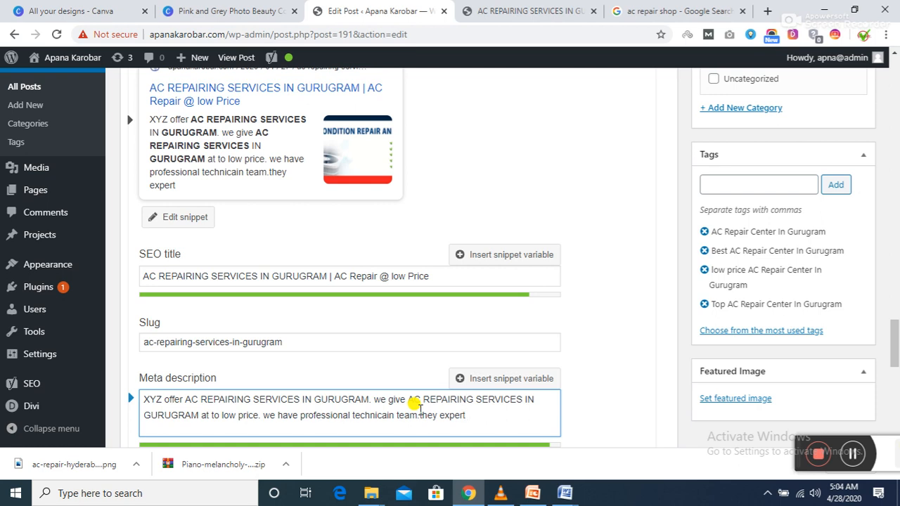
type("in t")
key("BackSpace")
key("BackSpace")
key("BackSpace")
key("BackSpace")
key("BackSpace")
key("BackSpace")
key("BackSpace")
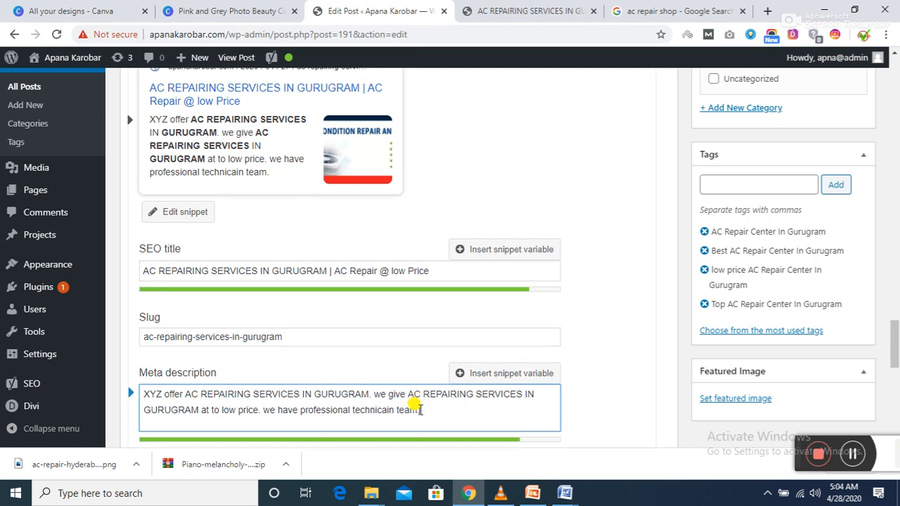
Delete the separator and the leftover "Keyword", "Title" and "Description" lines at the end of the post content.
left_click_drag(893, 357, 893, 276)
left_click_drag(186, 291, 133, 203)
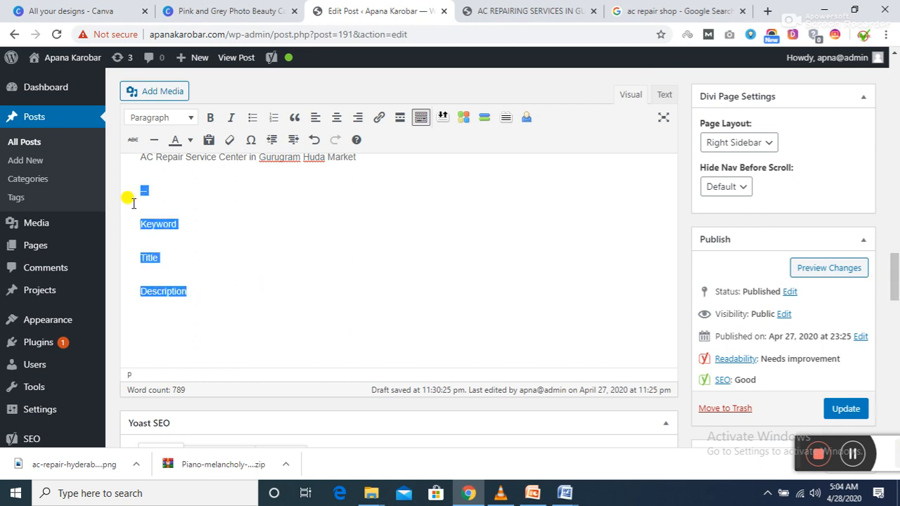
key("BackSpace")
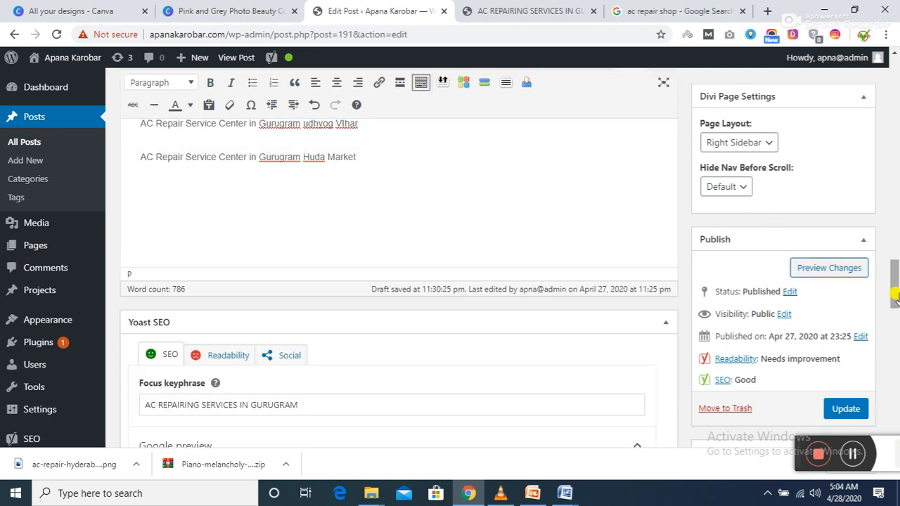
Review the Yoast SEO analysis results against the post's introduction, its "AC REPAIRING SERVICE IN GURUGRAM" subheading and the post title.
scroll(895, 296, "down", 3)
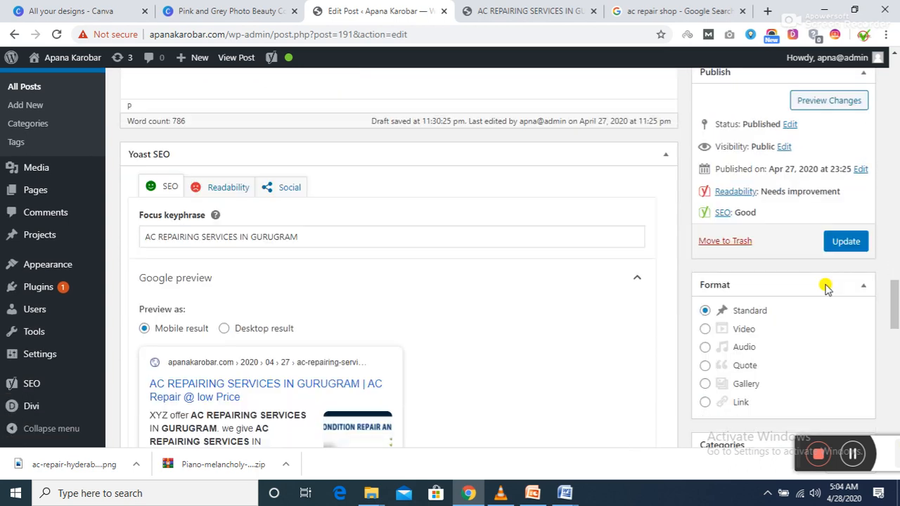
left_click(720, 220)
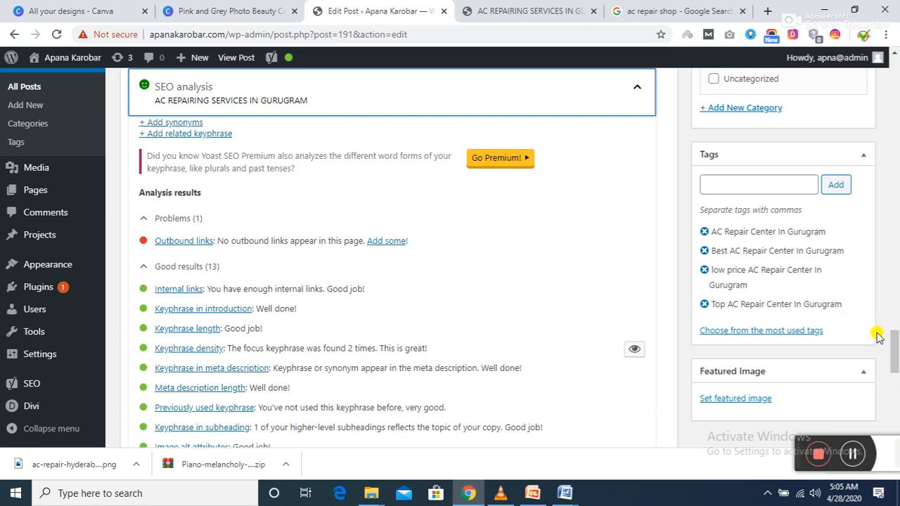
left_click_drag(892, 348, 895, 118)
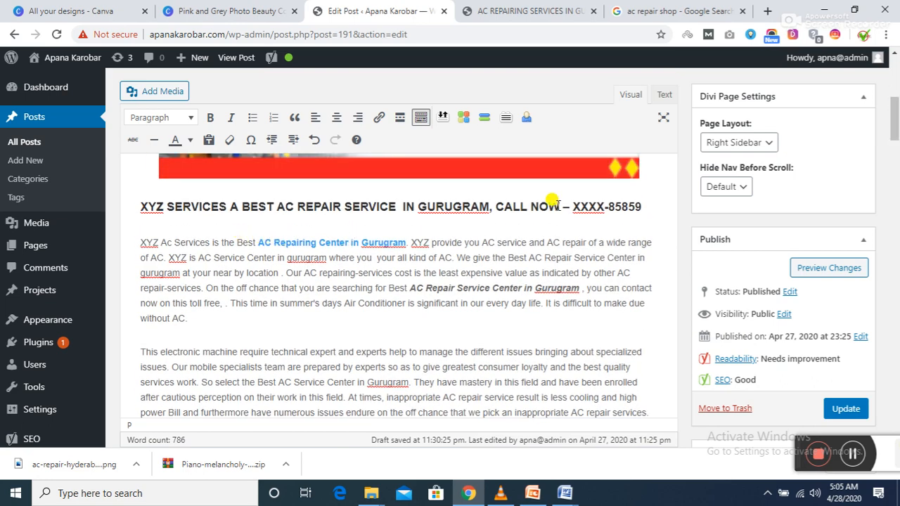
left_click_drag(895, 128, 897, 371)
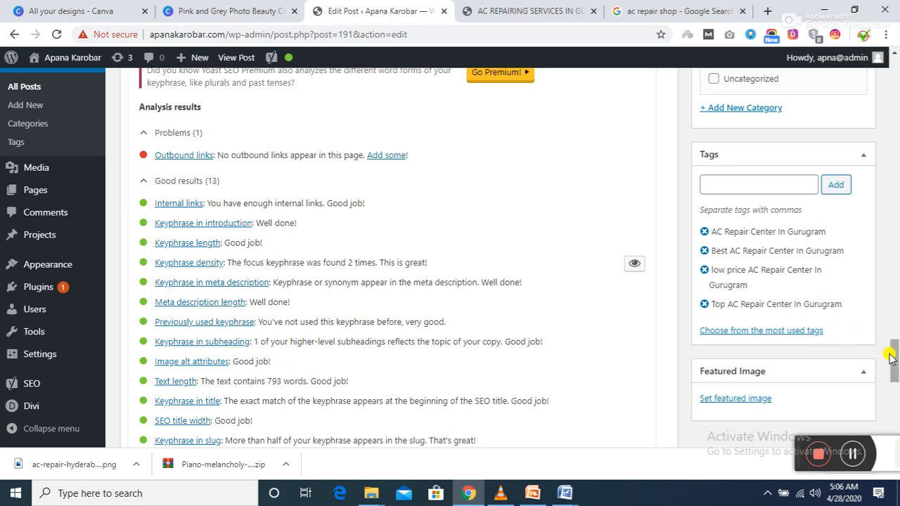
left_click_drag(895, 356, 895, 139)
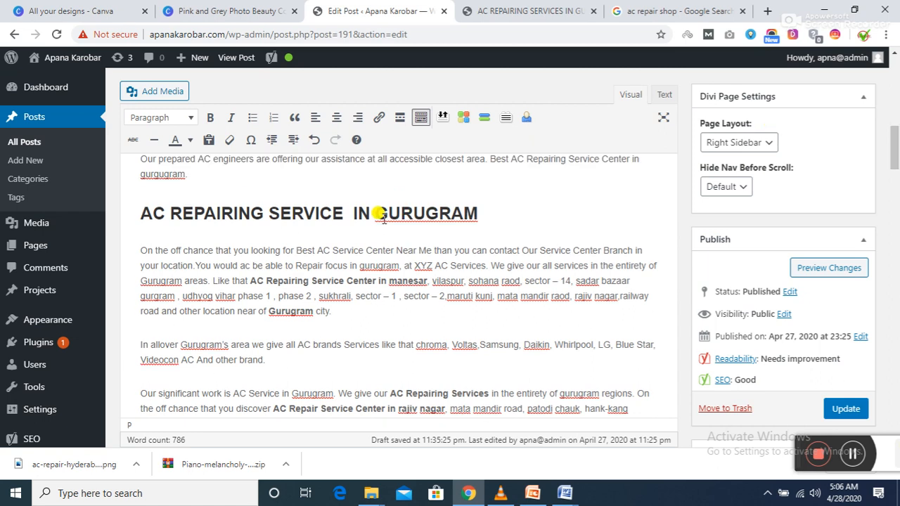
left_click(365, 208)
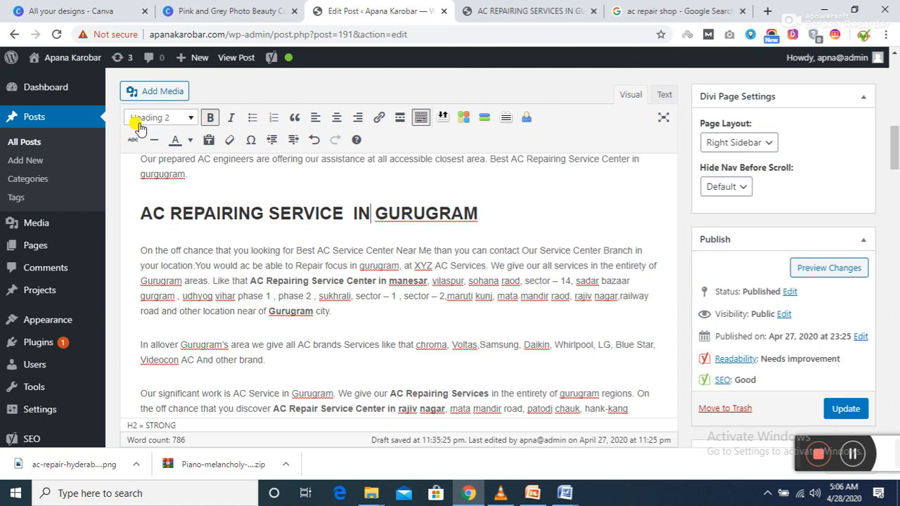
left_click_drag(895, 144, 895, 368)
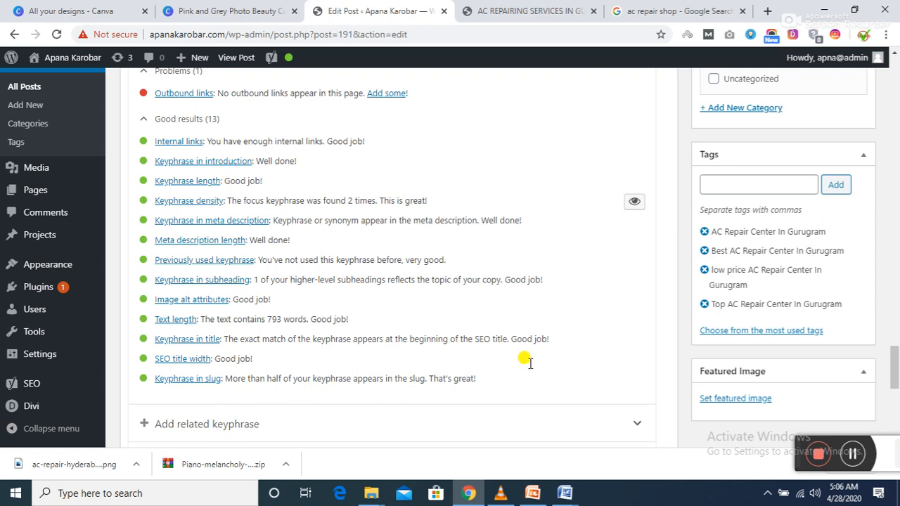
left_click_drag(894, 380, 897, 81)
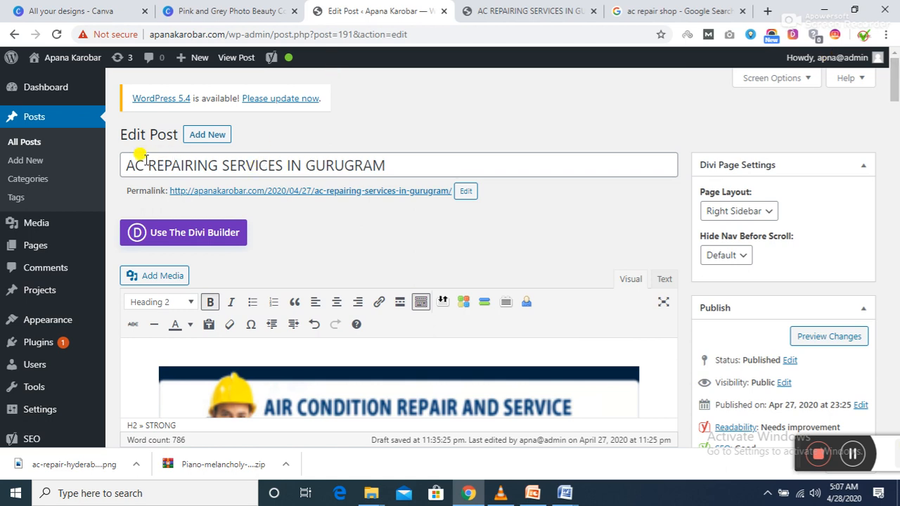
left_click_drag(134, 163, 259, 165)
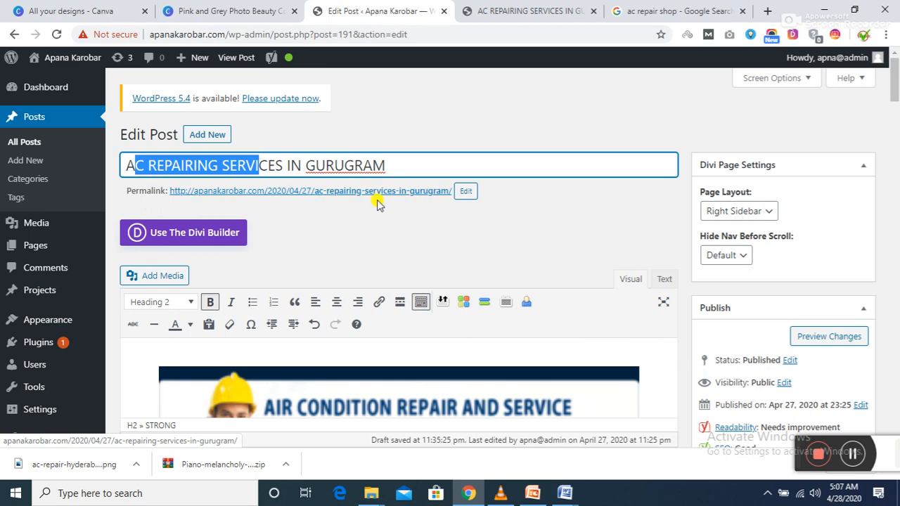
Delete the empty line above "Related Tag -" in the post content and select that label.
left_click_drag(895, 112, 895, 217)
left_click_drag(895, 233, 896, 239)
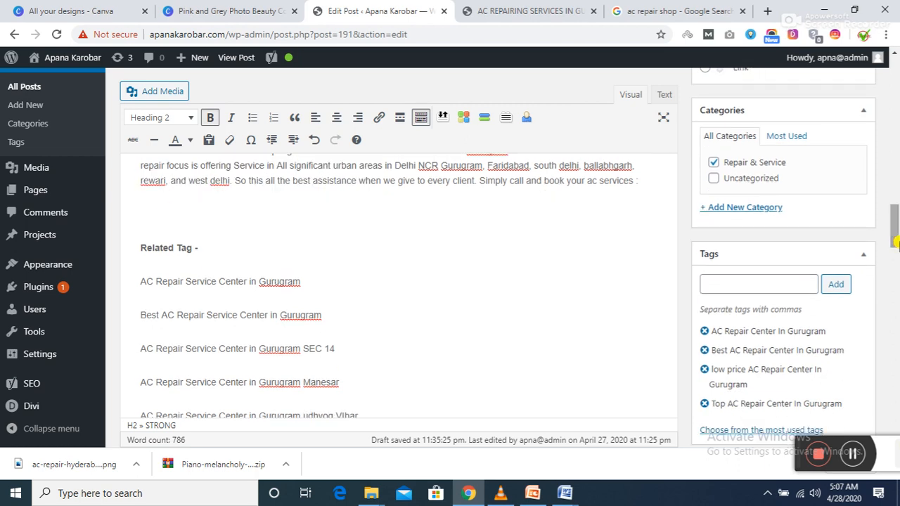
left_click(142, 217)
key("BackSpace")
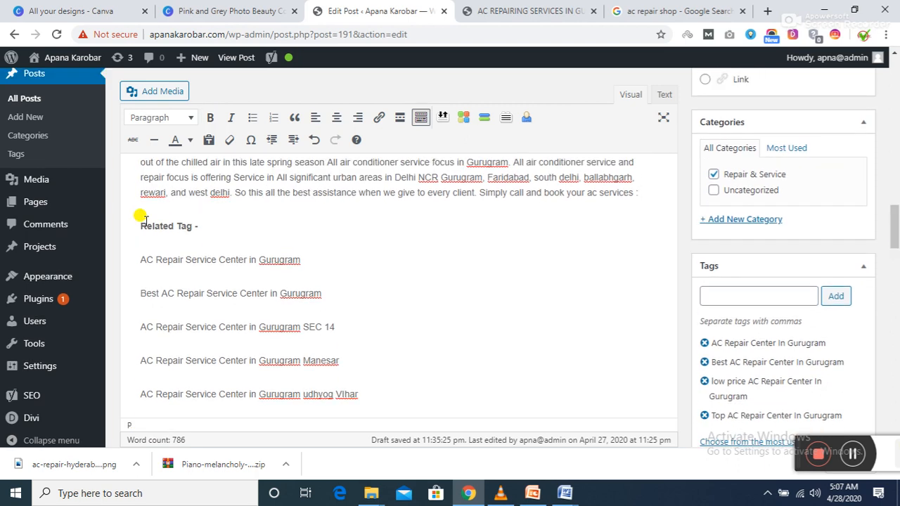
left_click_drag(209, 219, 126, 217)
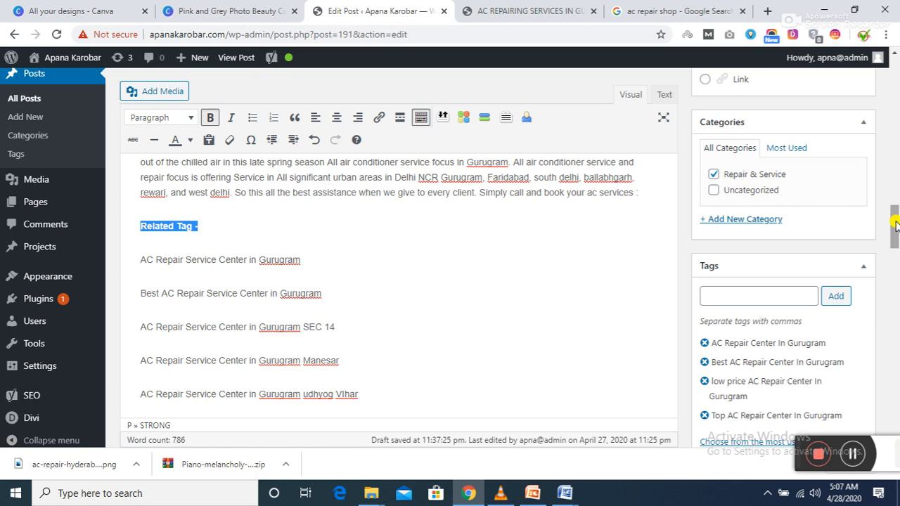
Switch to the PowerPoint slide show and advance to the closing thanks-and-subscribe slide.
left_click(533, 495)
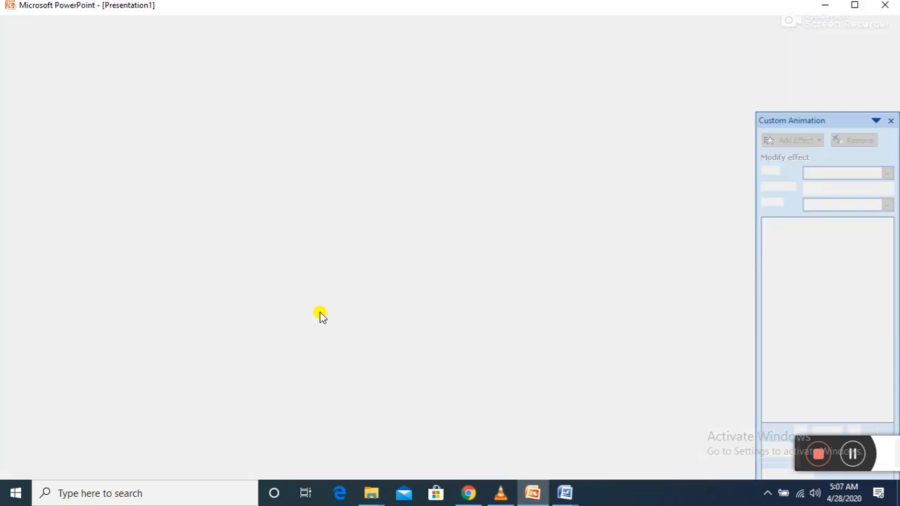
left_click(852, 455)
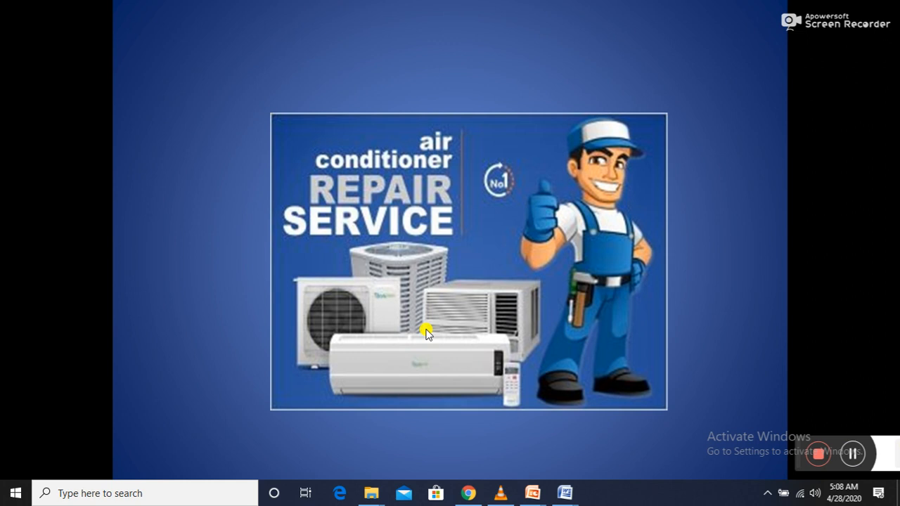
left_click(344, 251)
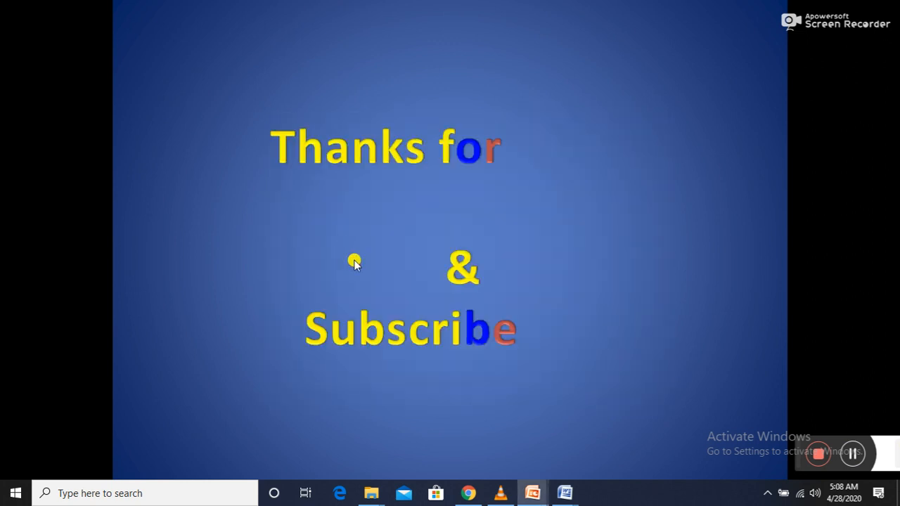